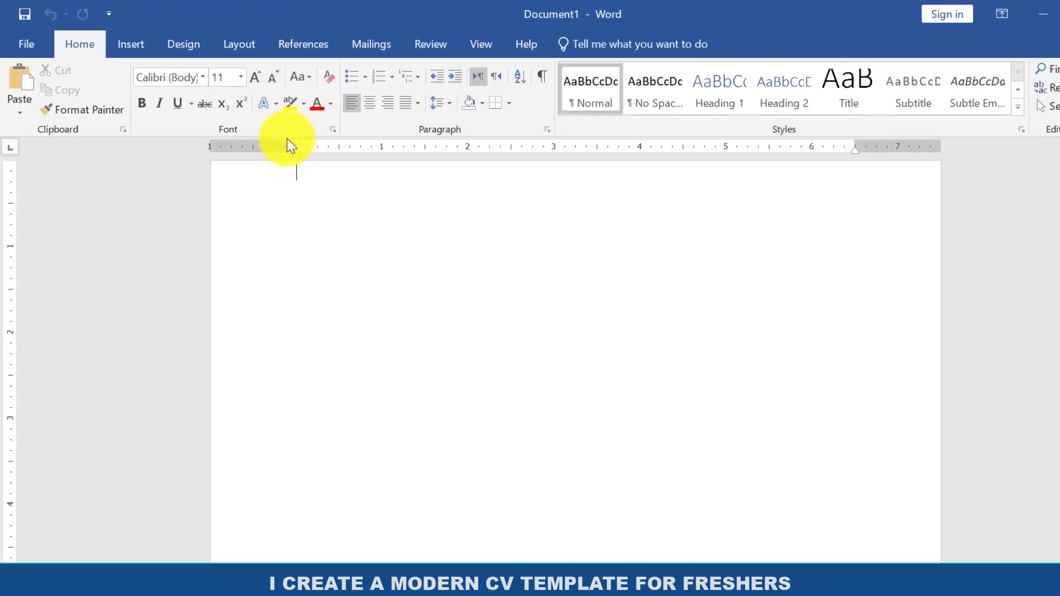
Set the page size of the blank document to A4.
click(239, 44)
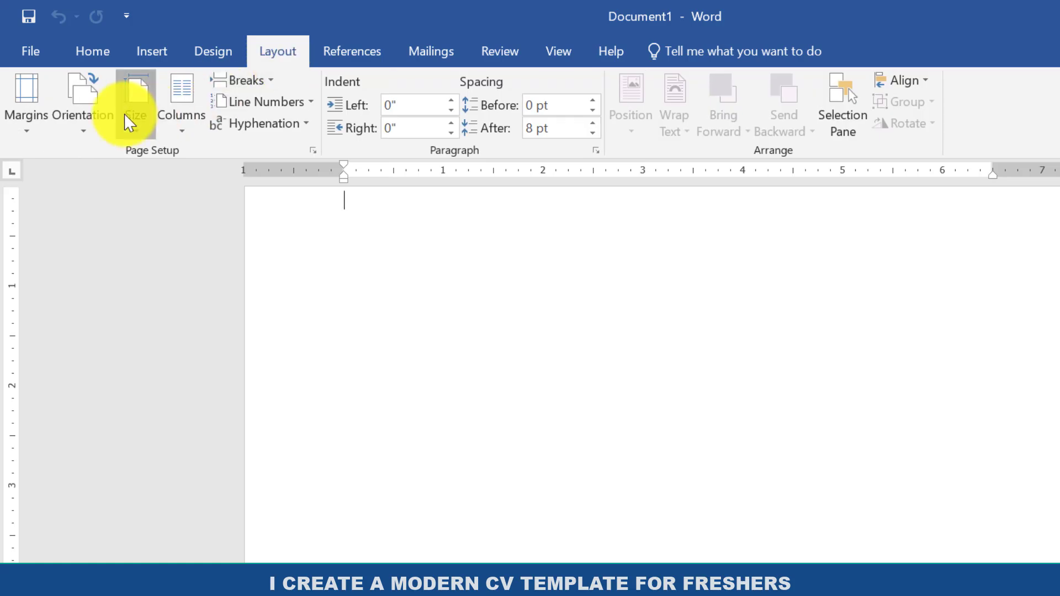
click(131, 121)
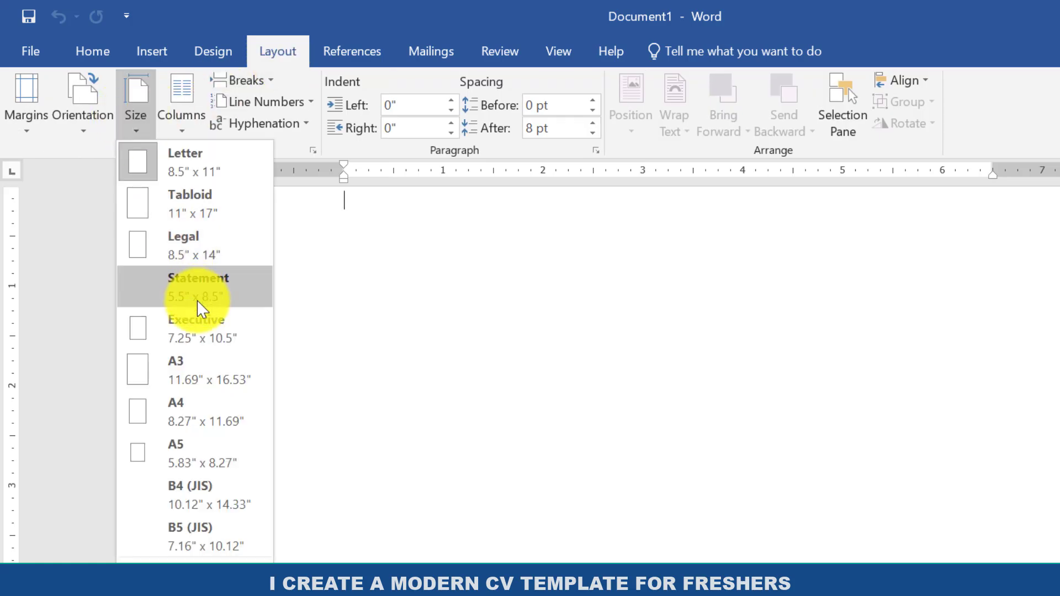
click(194, 413)
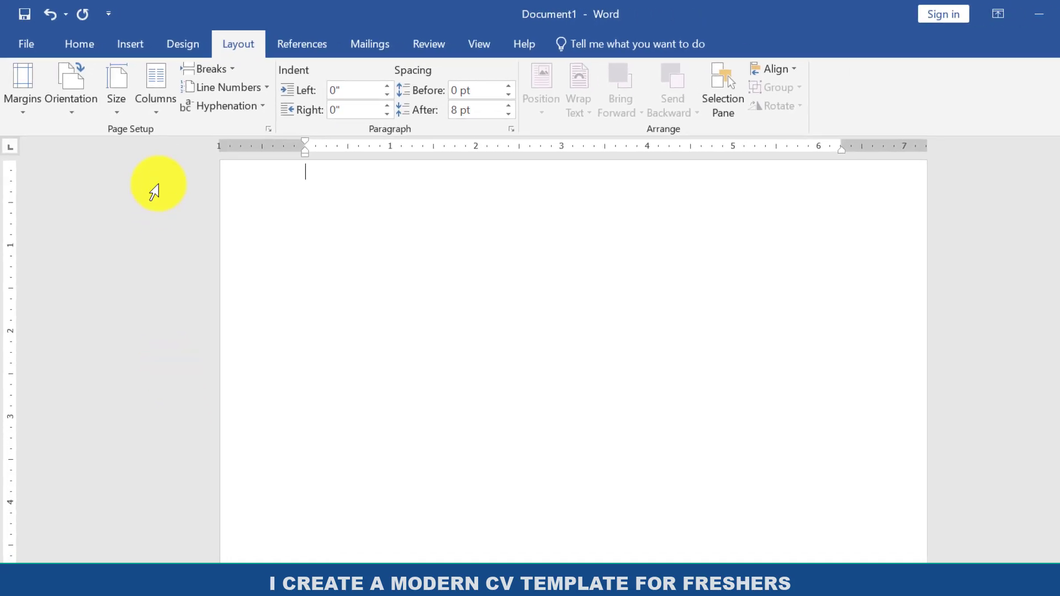
Draw a rectangle, align it with the page's upper-left corner and widen it to about 4.05".
click(123, 48)
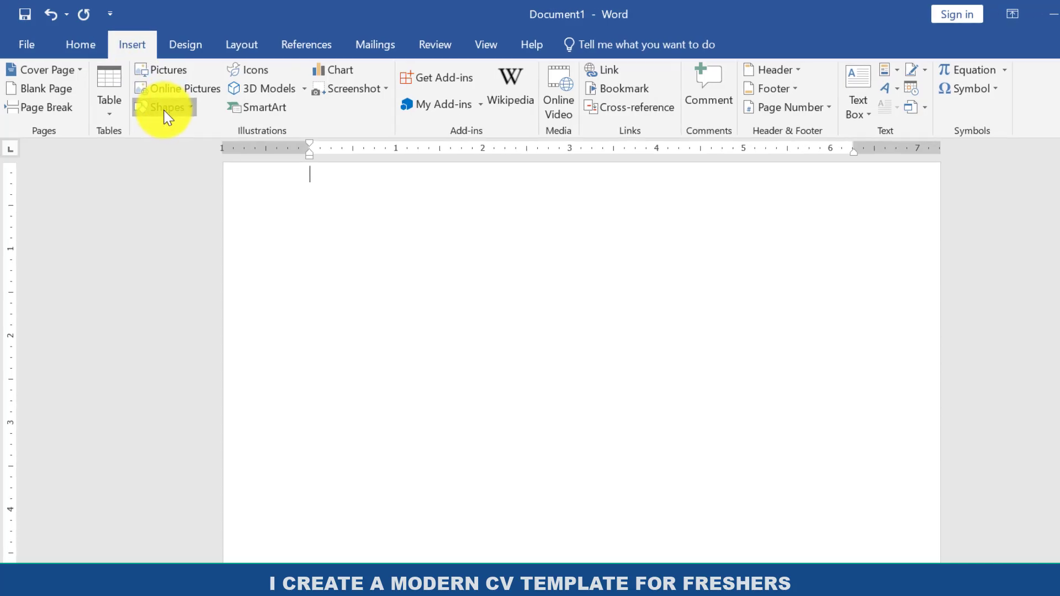
click(164, 110)
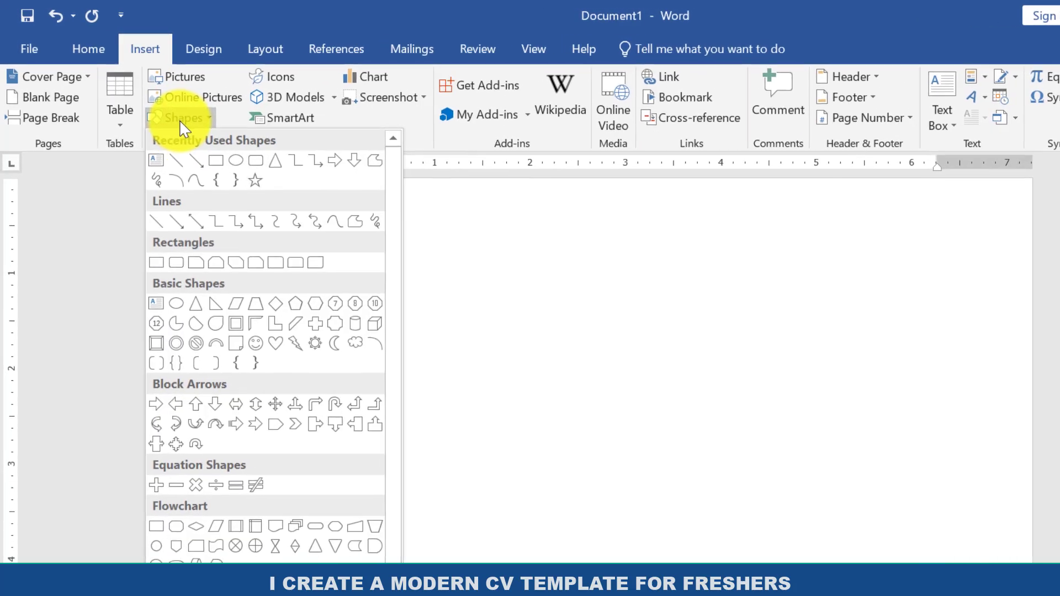
click(203, 145)
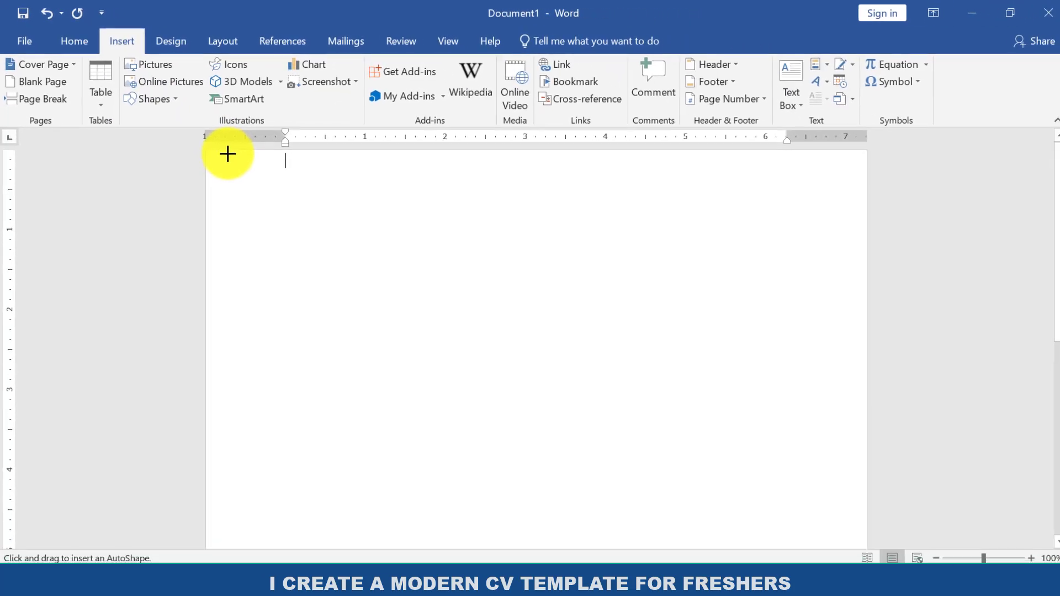
drag(262, 177, 538, 470)
drag(384, 299, 359, 297)
drag(443, 276, 526, 276)
Stretch the rectangle down to the bottom of the page, to a height of about 9.82".
drag(365, 400, 398, 572)
drag(1054, 325, 1059, 518)
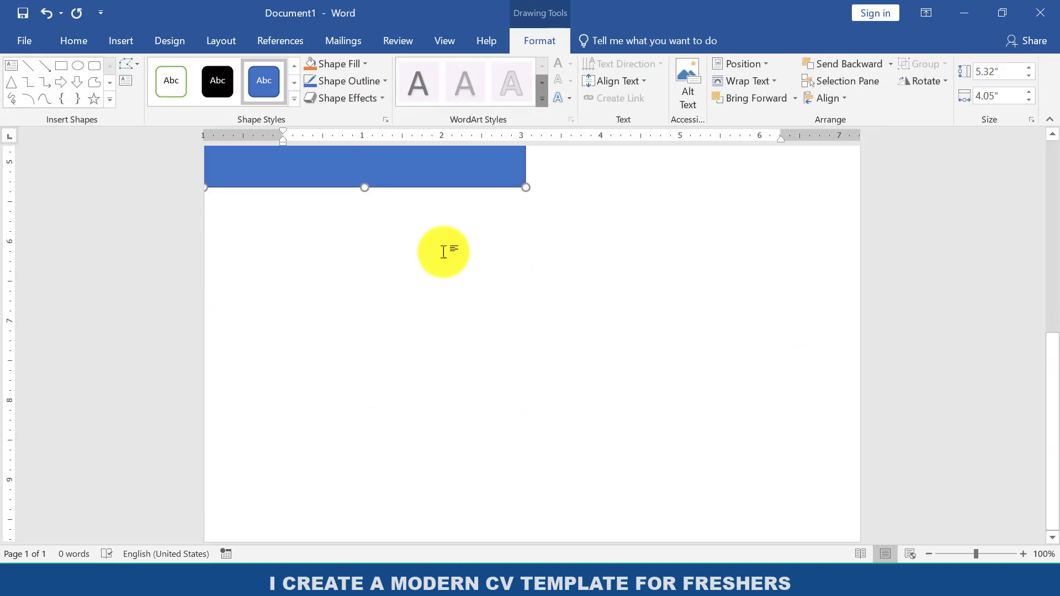
drag(365, 185, 360, 549)
drag(1055, 422, 1043, 99)
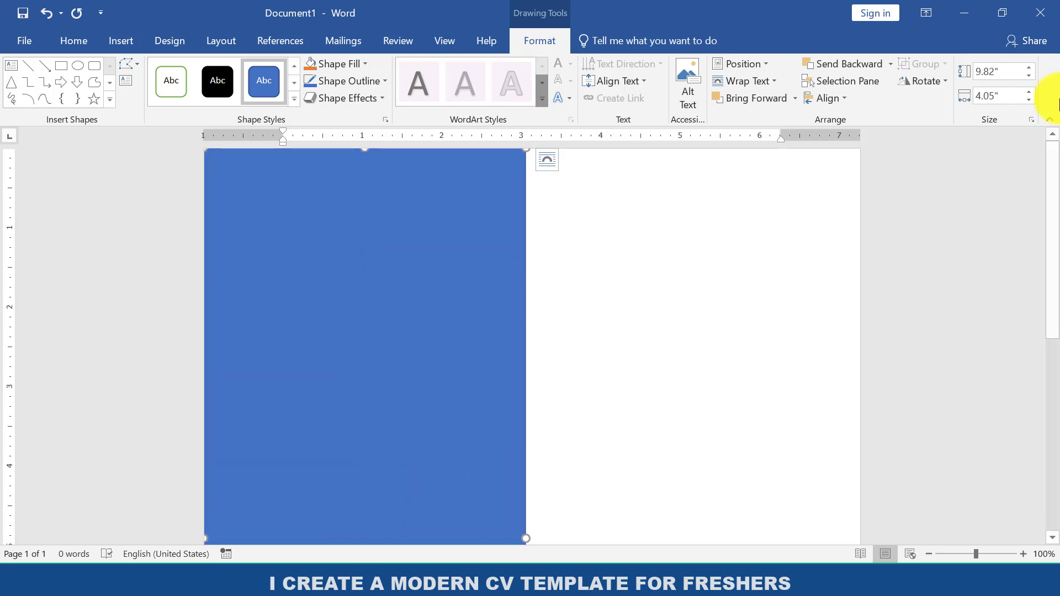
Fill the rectangle with a darker shade of the blue theme color and remove its outline.
click(342, 66)
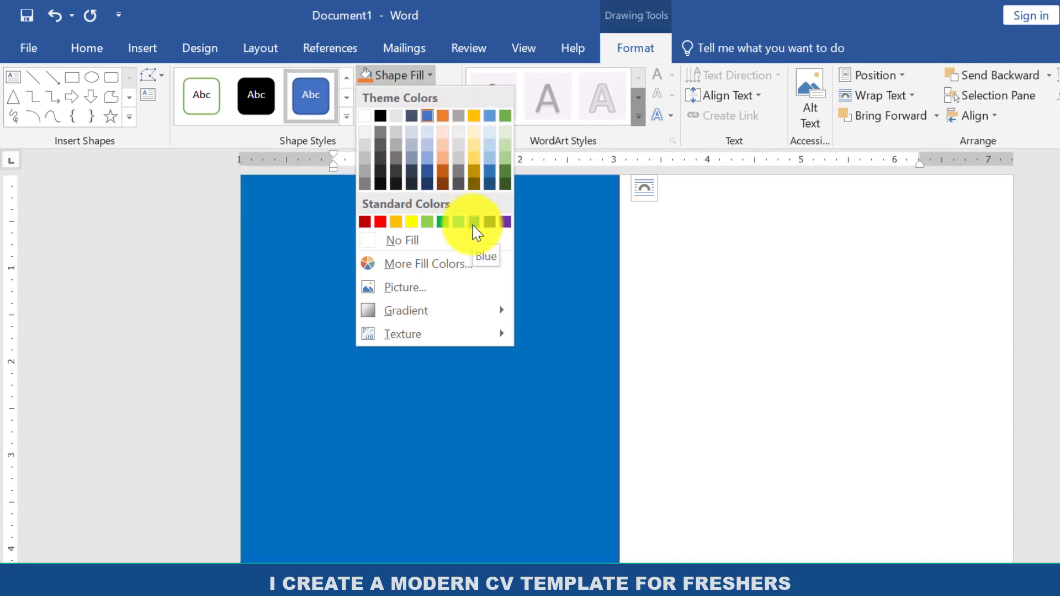
click(430, 176)
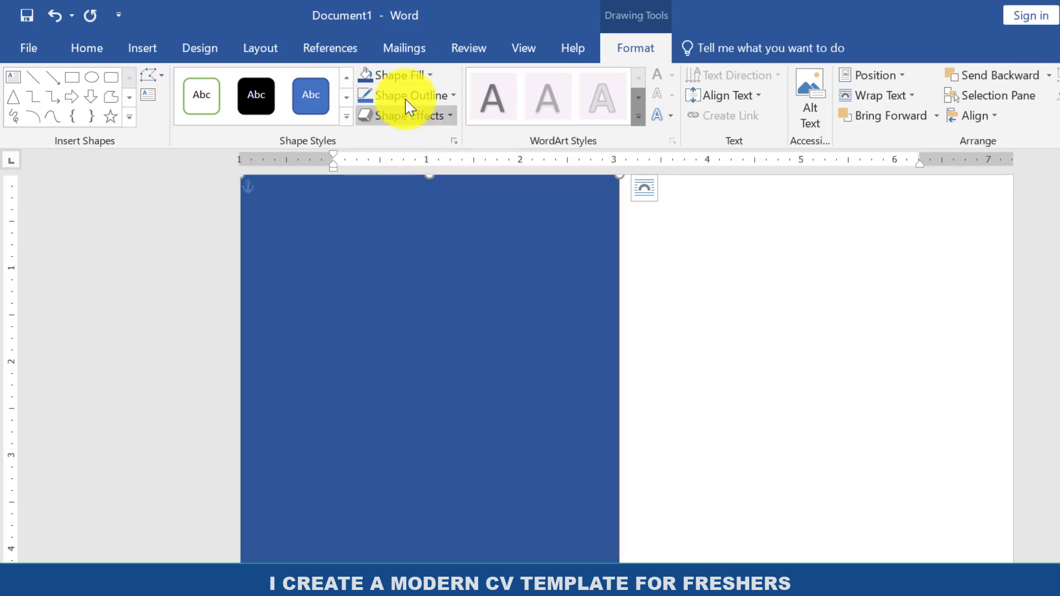
click(408, 96)
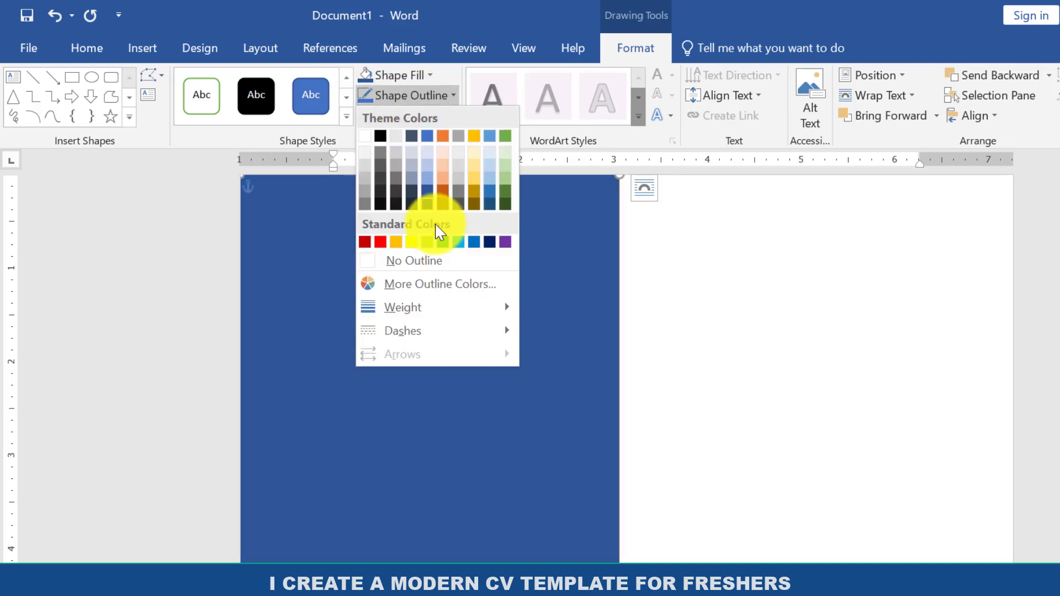
click(427, 262)
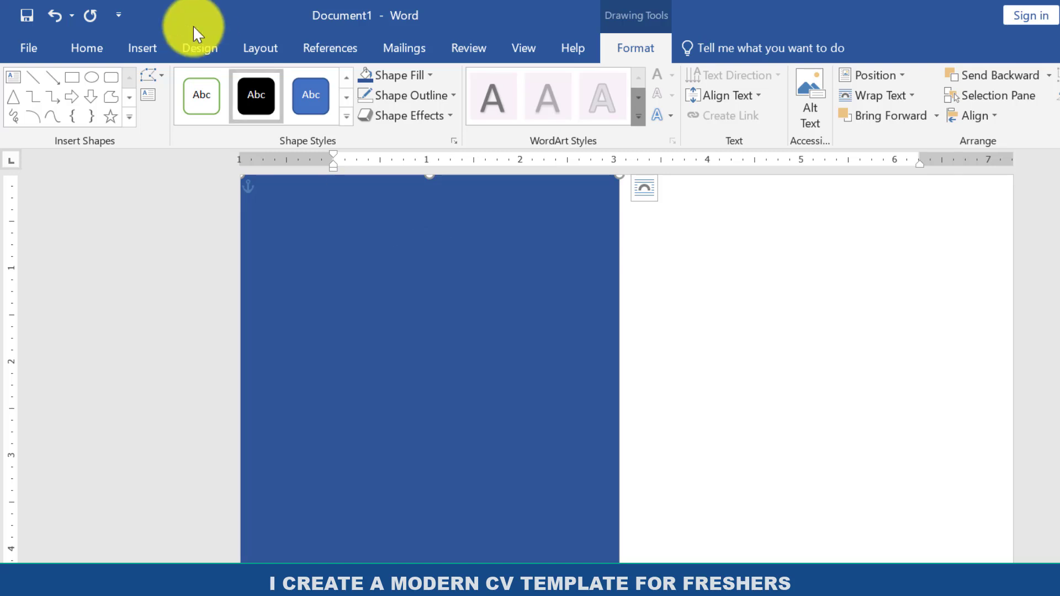
Draw a circle about 2.19" in diameter and position it in the upper part of the blue rectangle.
click(148, 45)
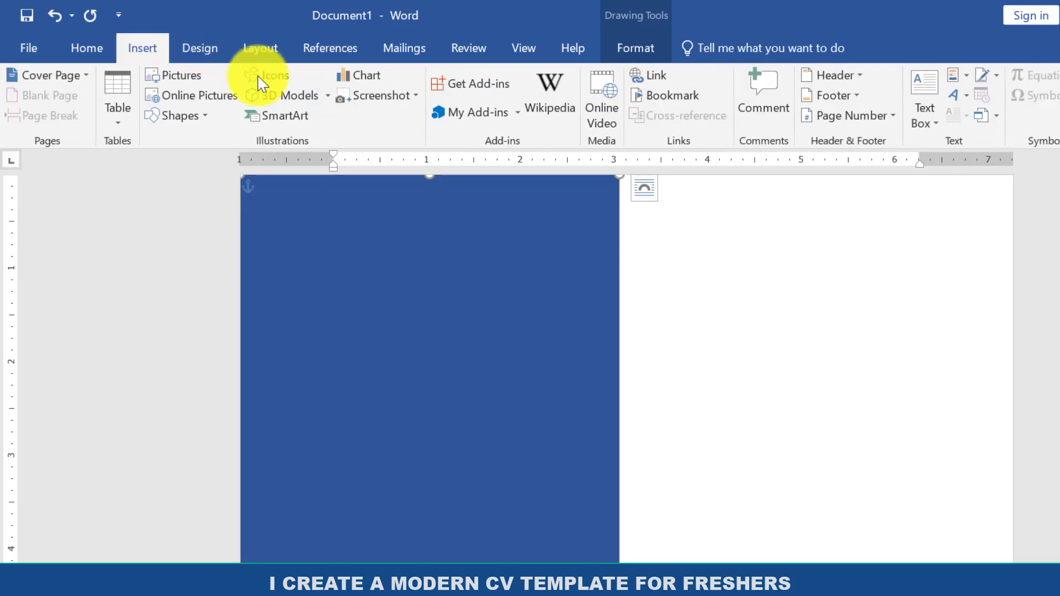
click(194, 116)
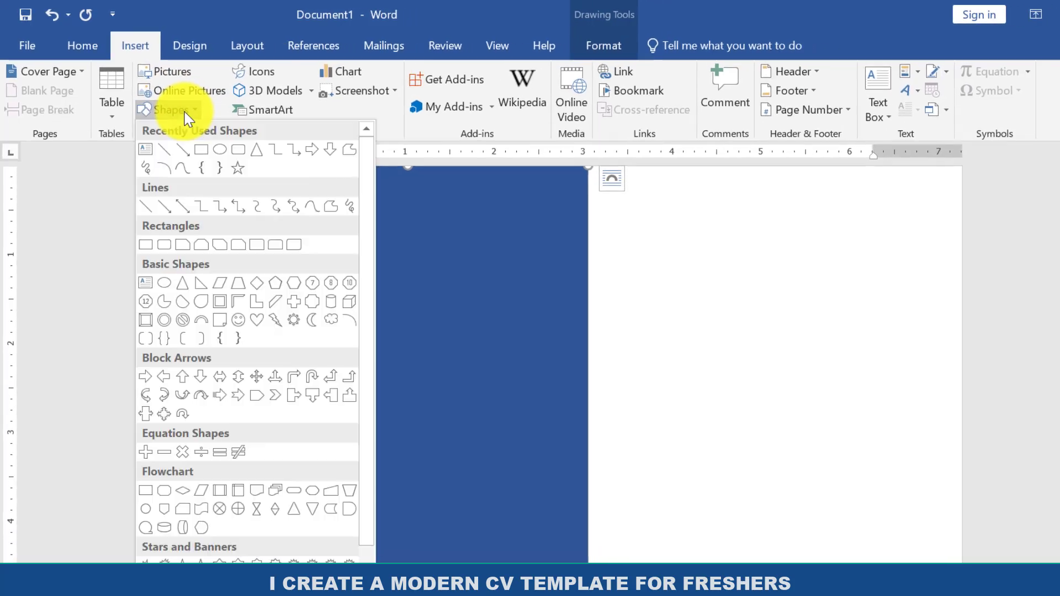
click(224, 154)
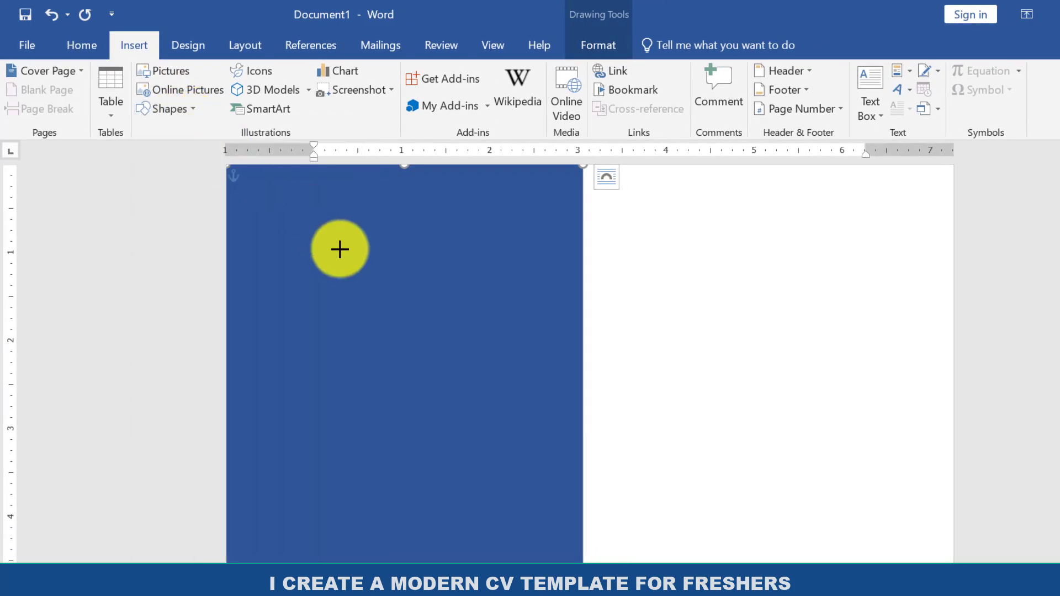
drag(339, 250, 495, 442)
drag(435, 339, 398, 294)
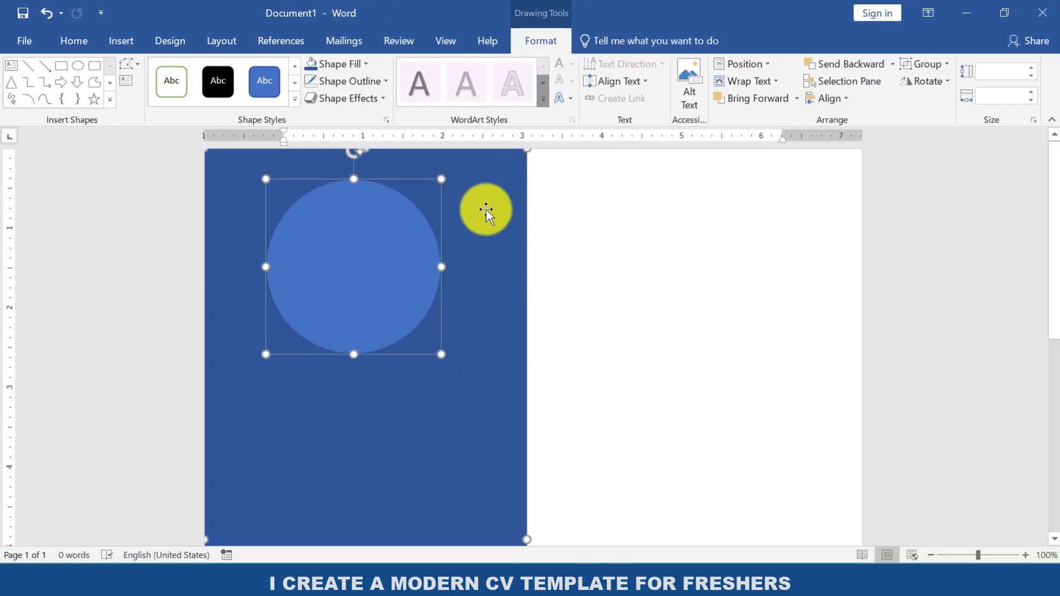
click(562, 230)
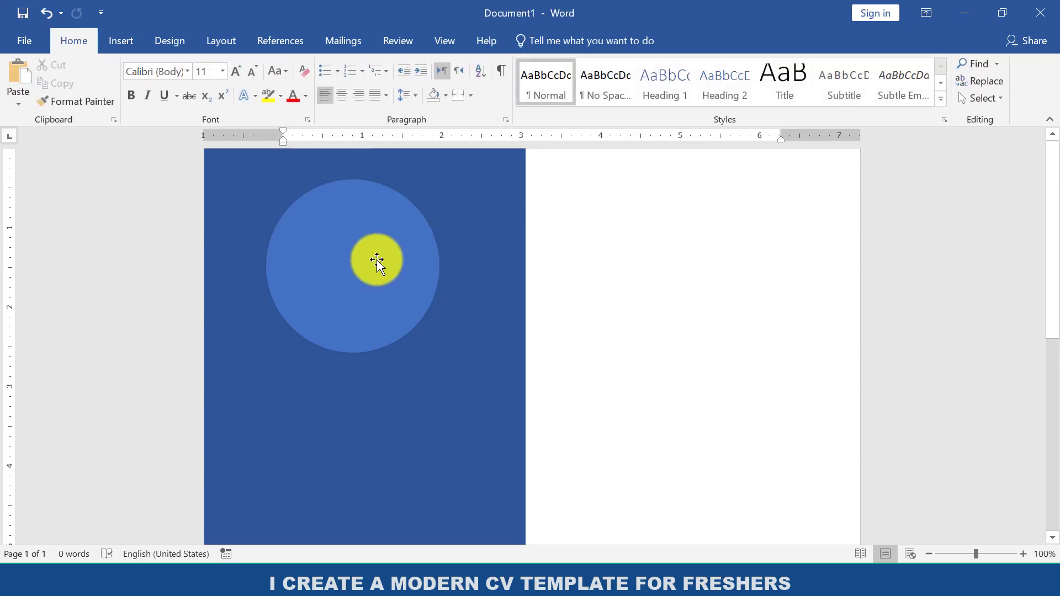
drag(379, 260, 377, 257)
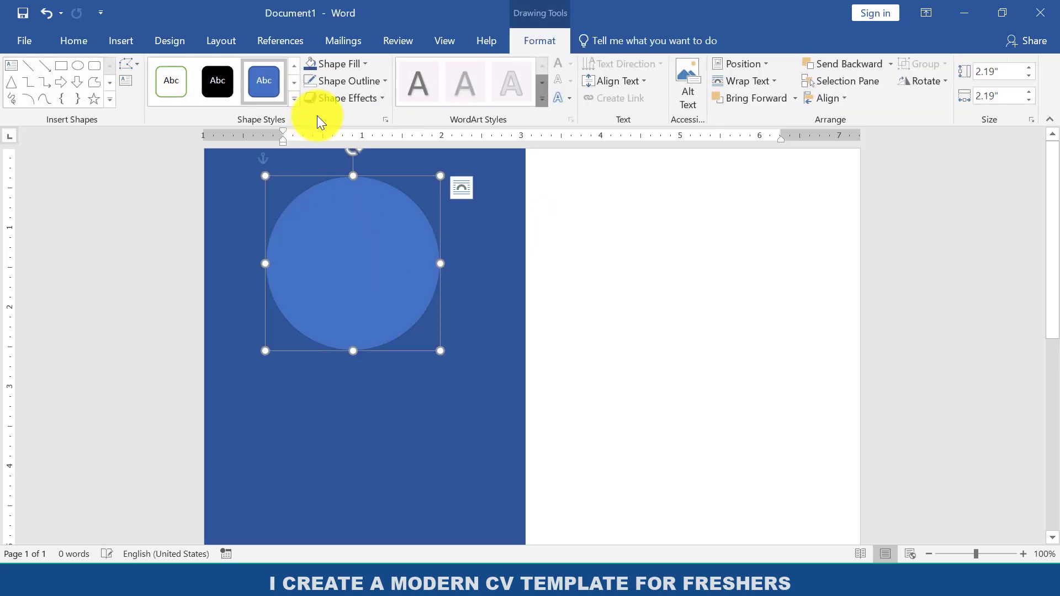
Remove the circle's fill and give it a white outline.
click(350, 62)
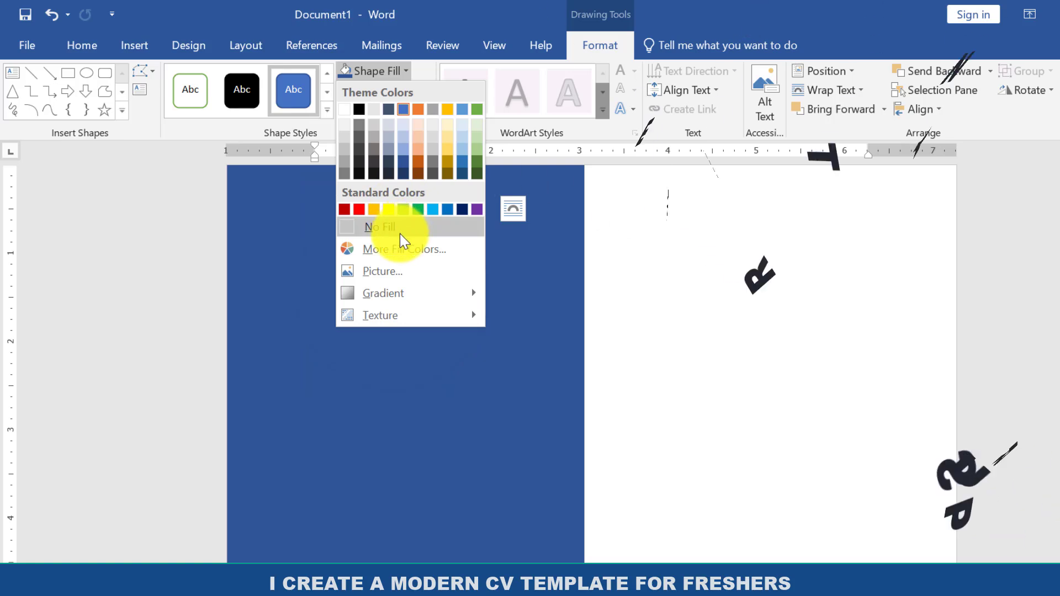
click(398, 229)
click(389, 90)
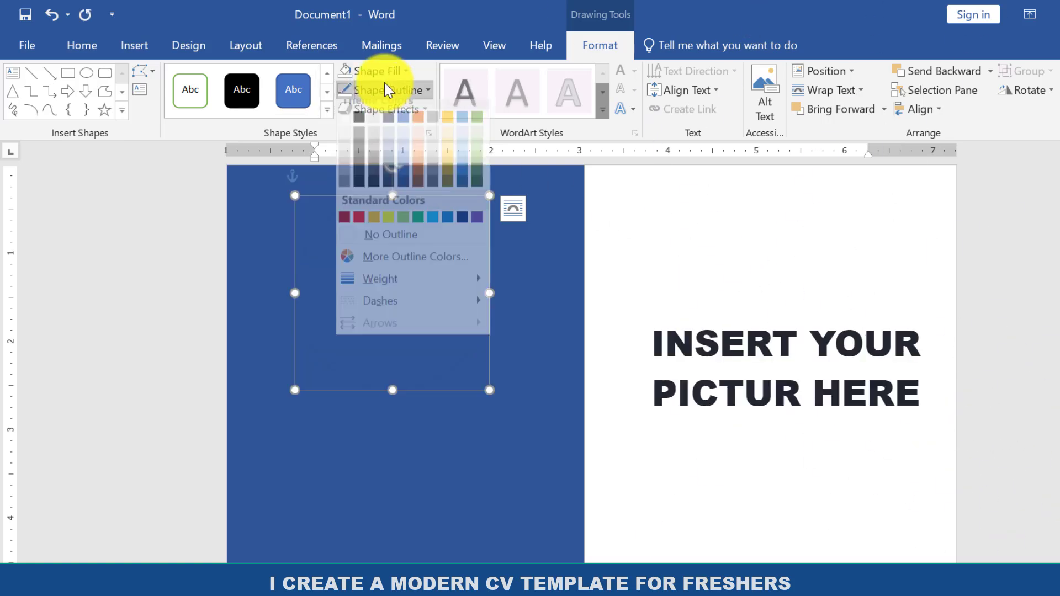
click(348, 127)
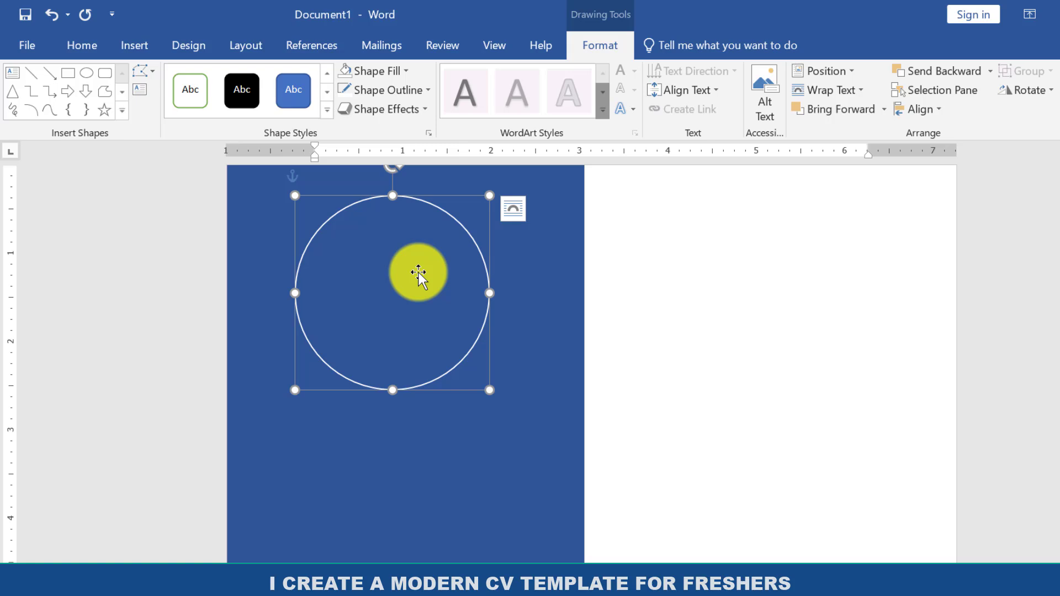
Insert the single-person head-and-shoulders icon from the People category of the icon library.
click(146, 47)
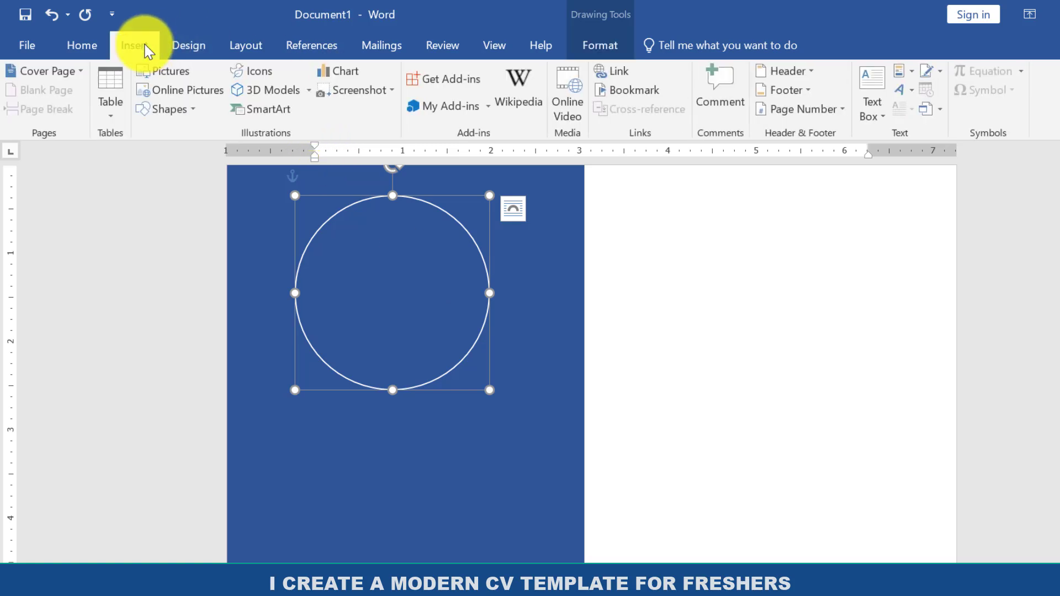
click(262, 74)
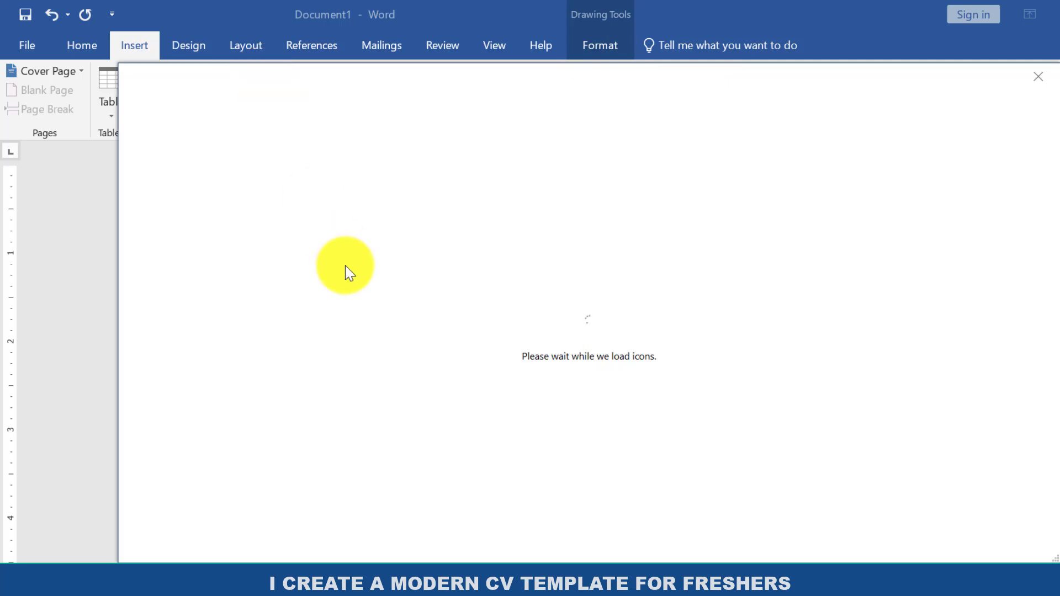
click(407, 495)
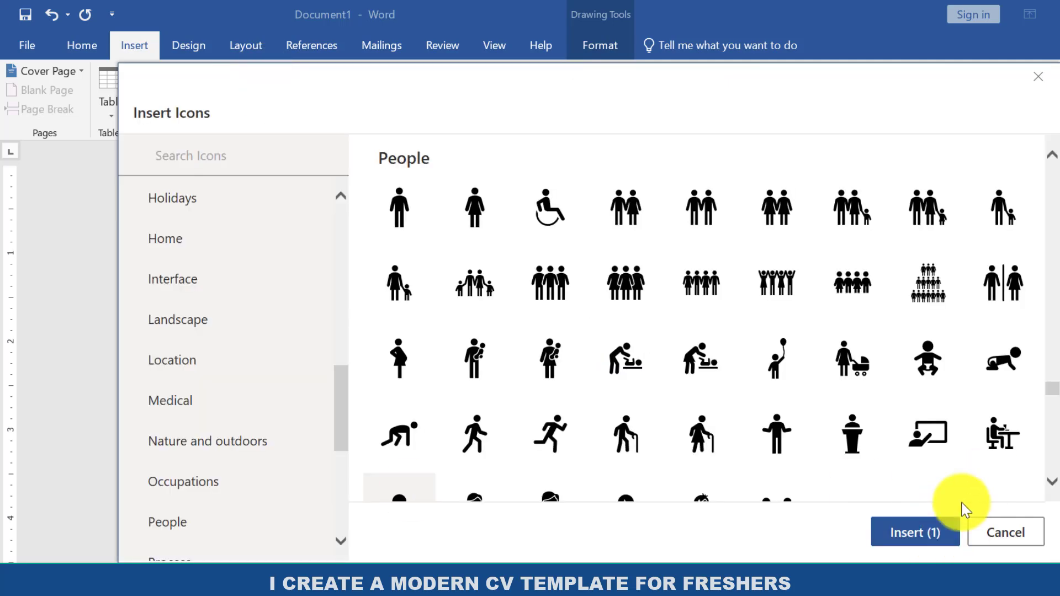
click(920, 532)
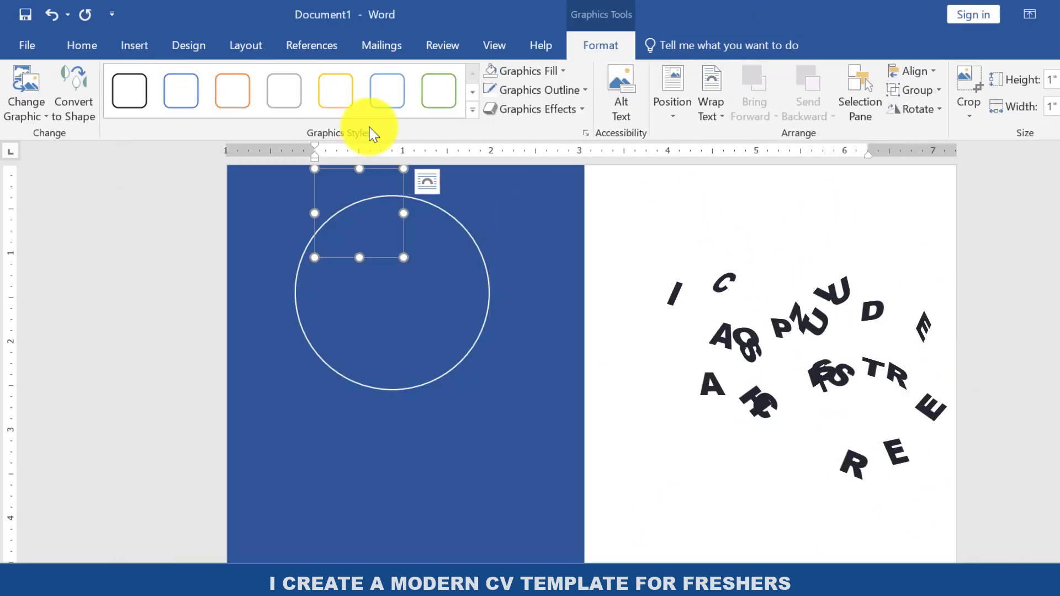
Set the icon's text wrapping to In Front of Text, then enlarge it to about 1.8" and center it inside the circle.
click(709, 108)
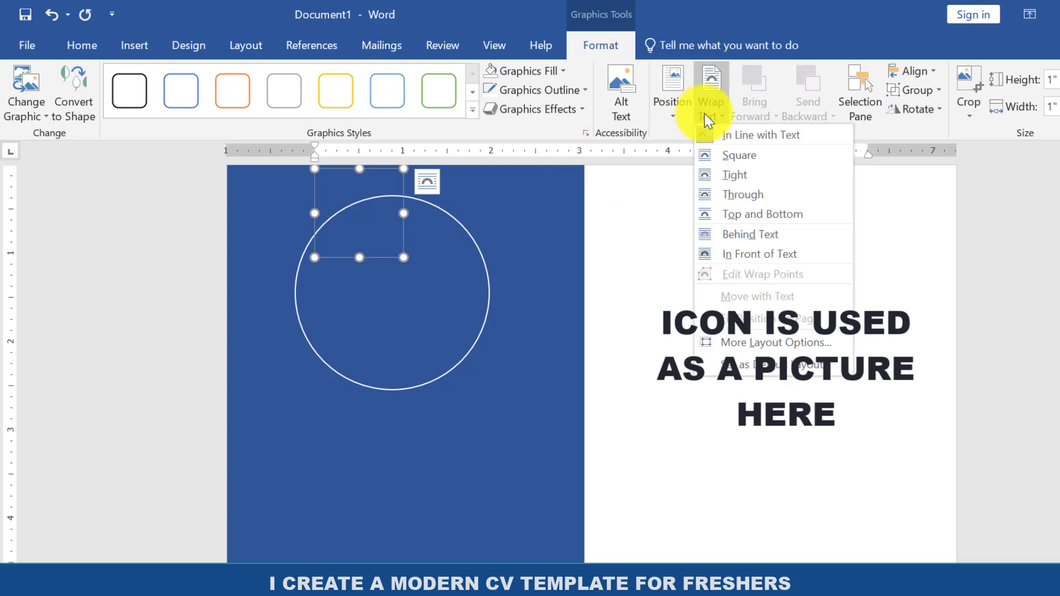
click(744, 250)
drag(355, 204, 378, 265)
drag(430, 324, 401, 306)
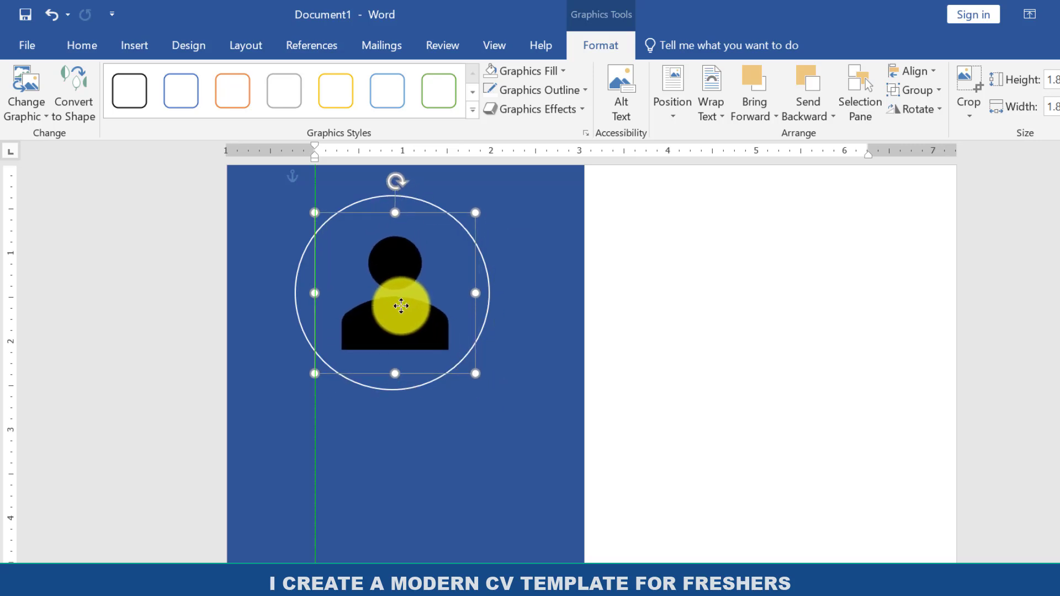
Fill the person icon with white and nudge it slightly upward inside the circle.
click(520, 72)
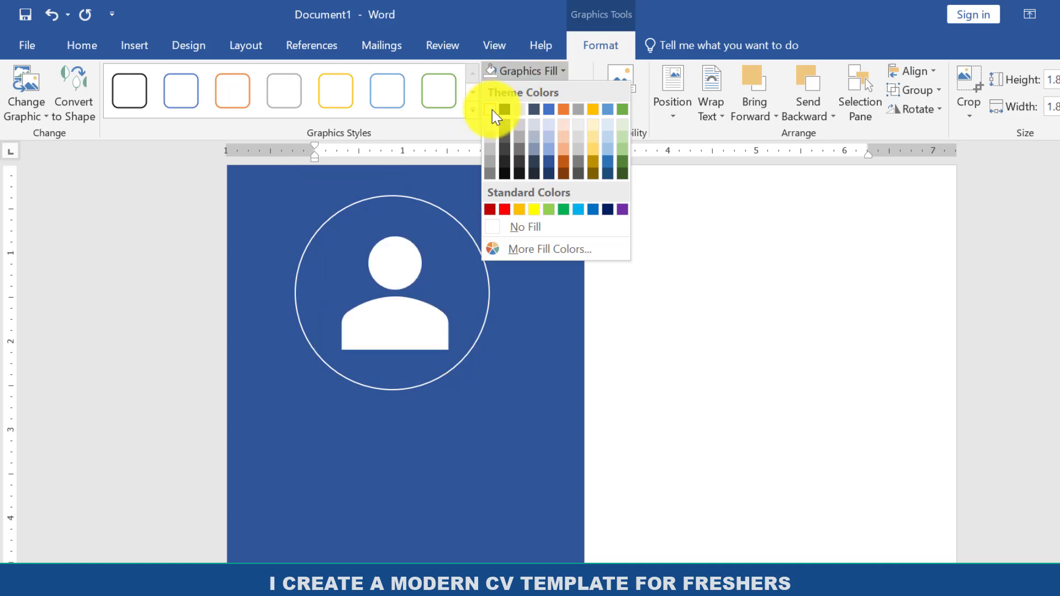
click(492, 109)
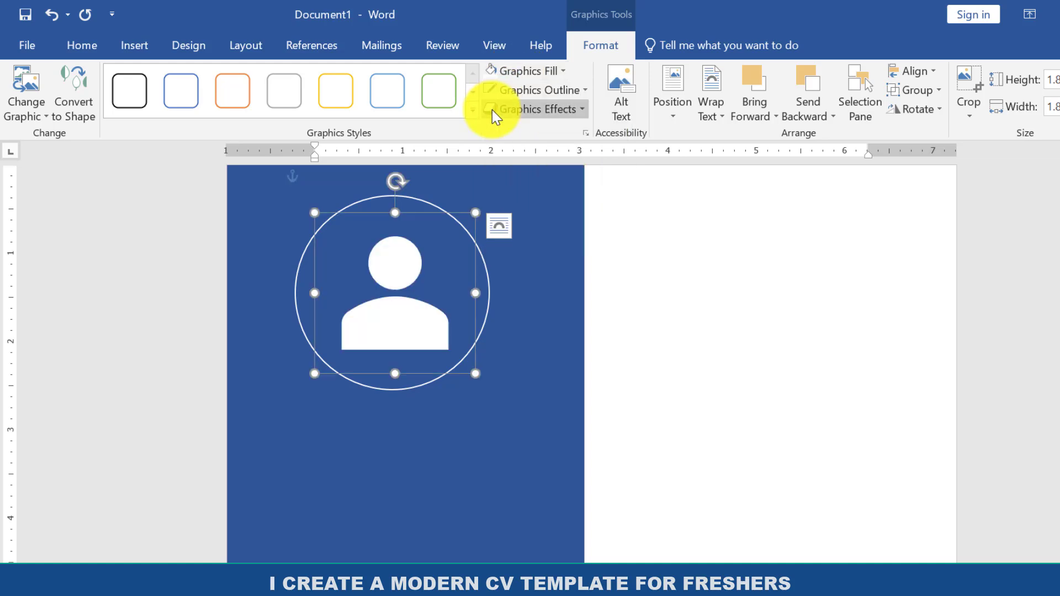
drag(395, 283, 395, 280)
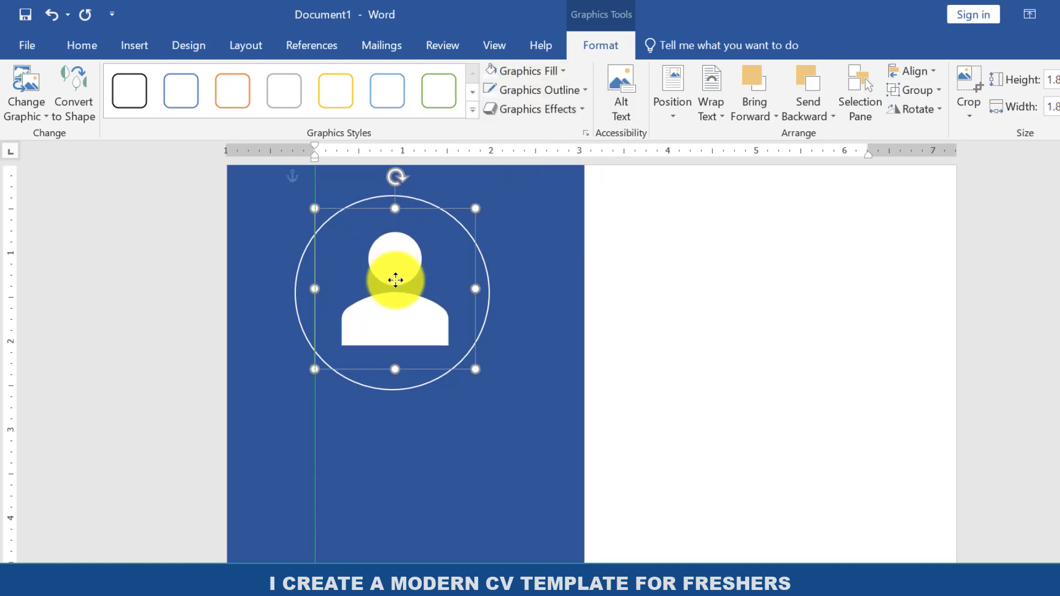
click(518, 323)
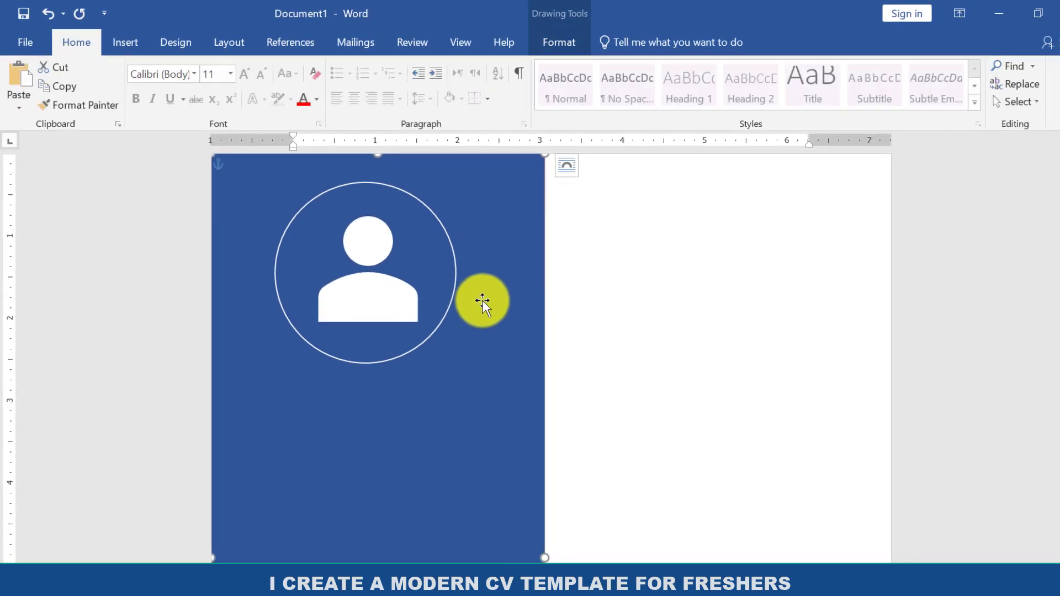
Draw a text box below the circle, spanning most of the blue rectangle's width.
scroll(317, 143, down, 2)
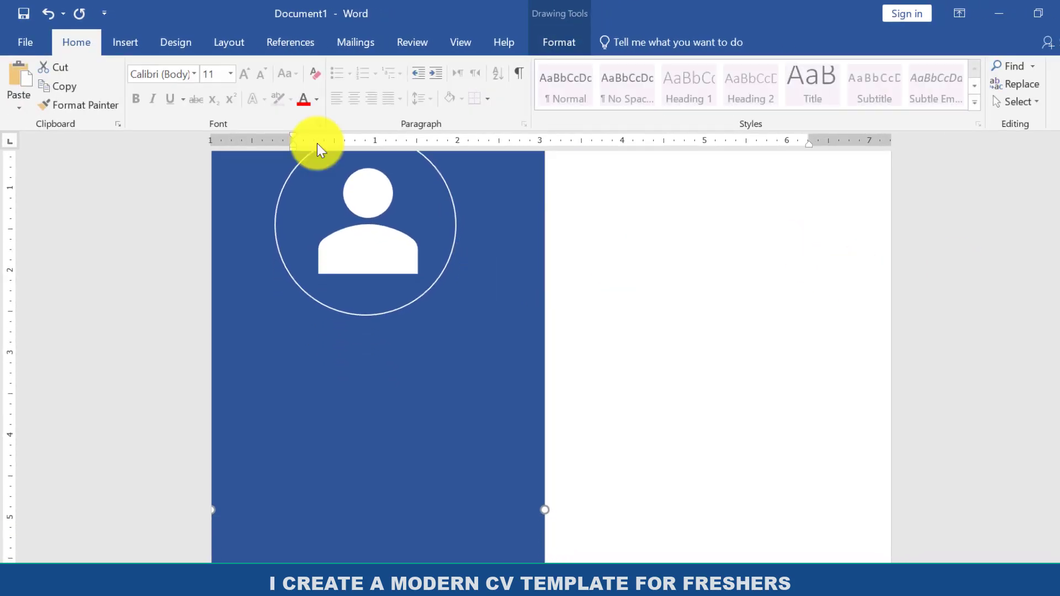
click(127, 42)
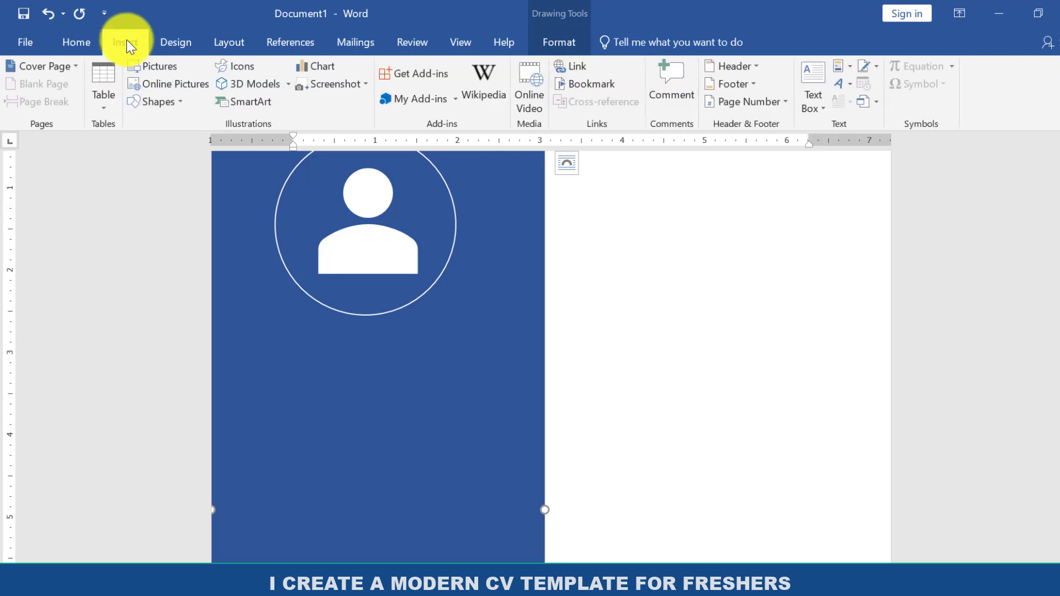
click(155, 102)
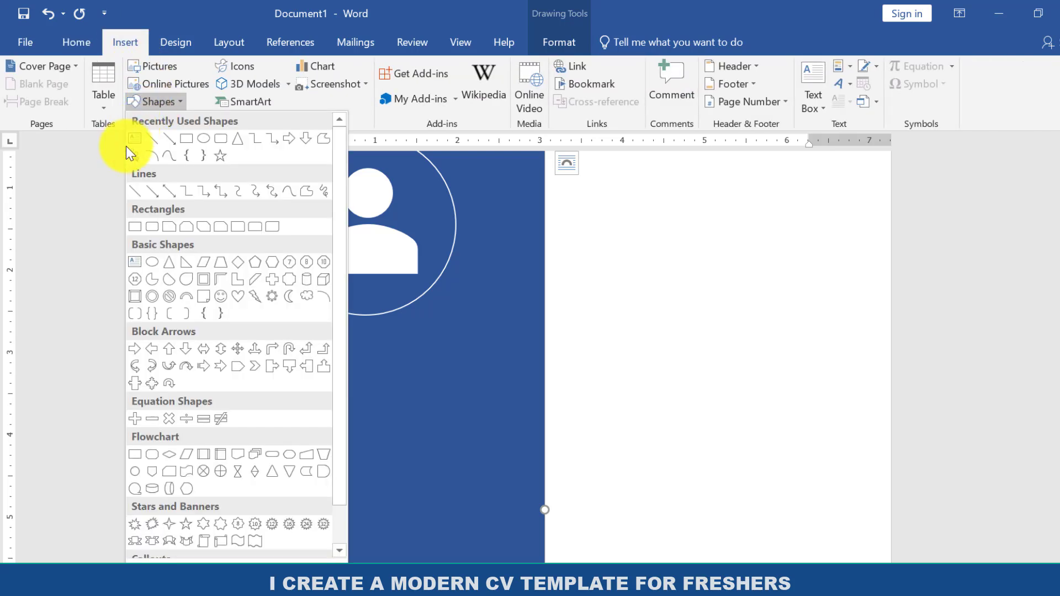
click(141, 134)
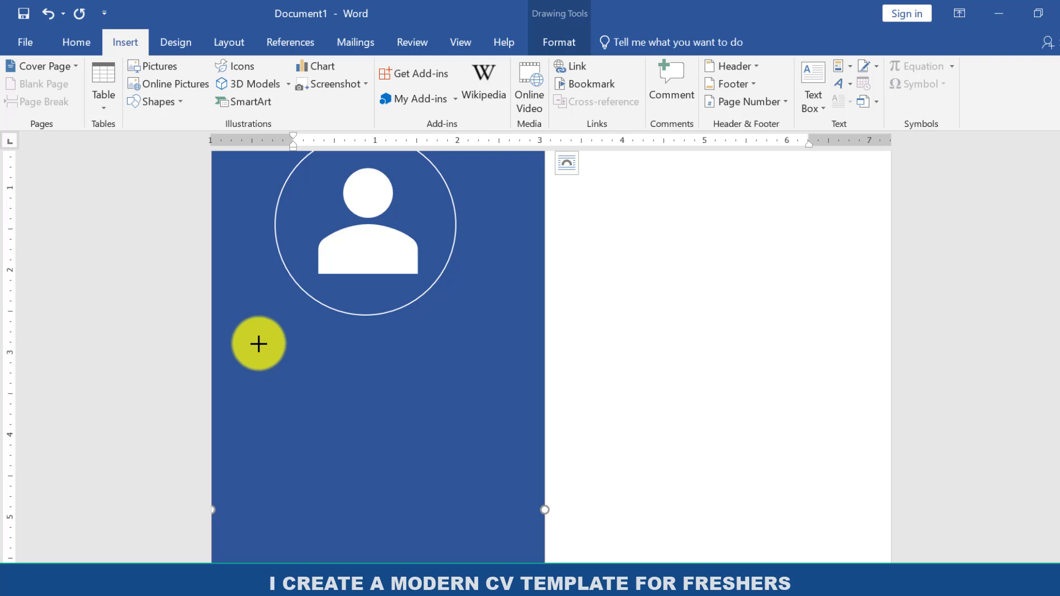
drag(258, 343, 508, 538)
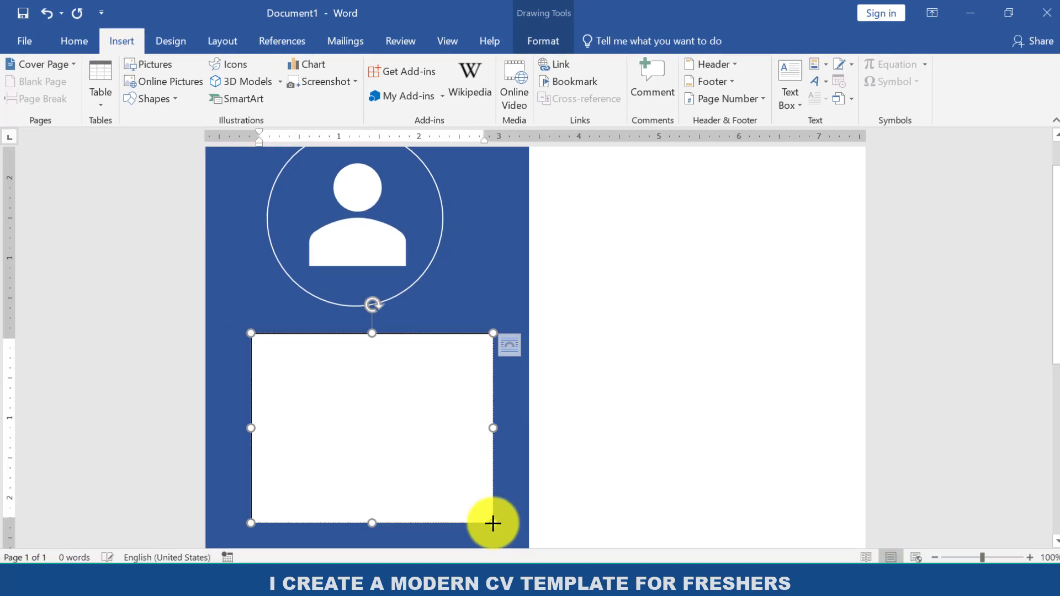
Enlarge the text box below the circle to about 4.94" high and 3.16" wide.
scroll(407, 283, down, 4)
drag(368, 285, 369, 487)
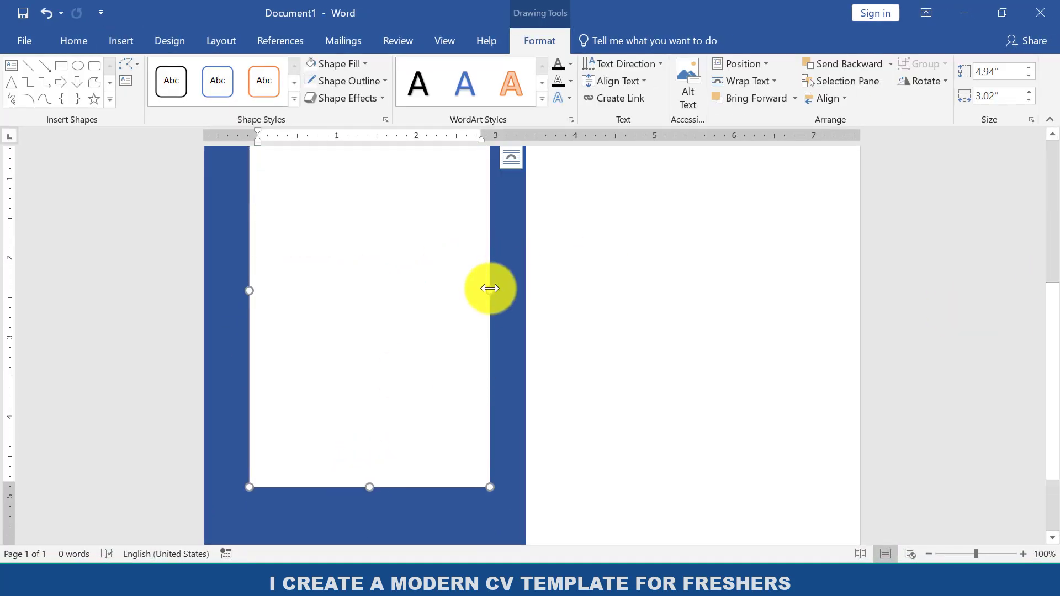
drag(490, 288, 501, 289)
Remove the fill and the outline from the text box on the blue panel.
click(328, 61)
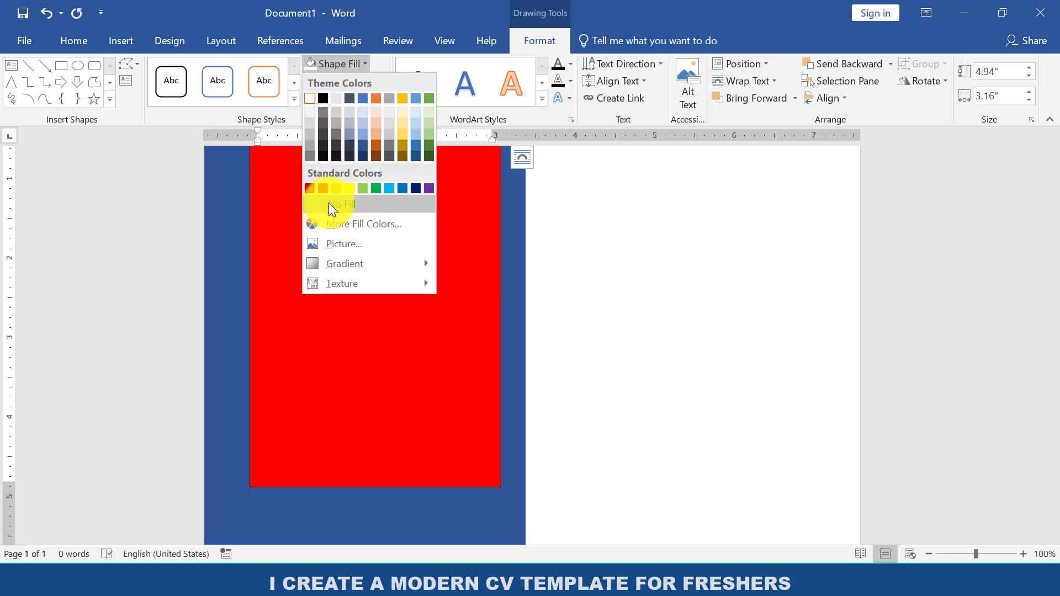
click(329, 203)
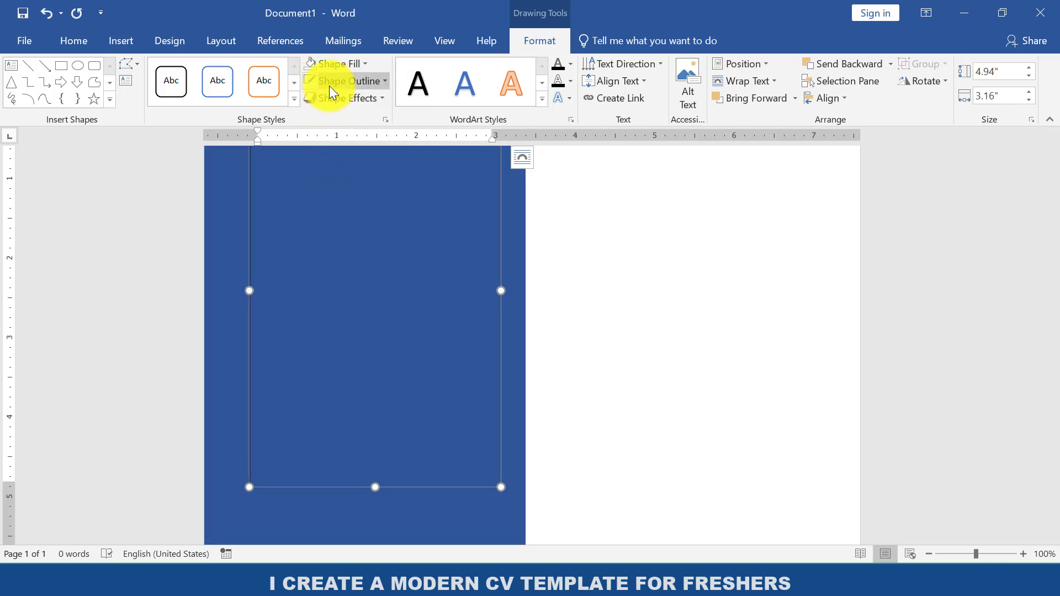
click(329, 85)
click(337, 221)
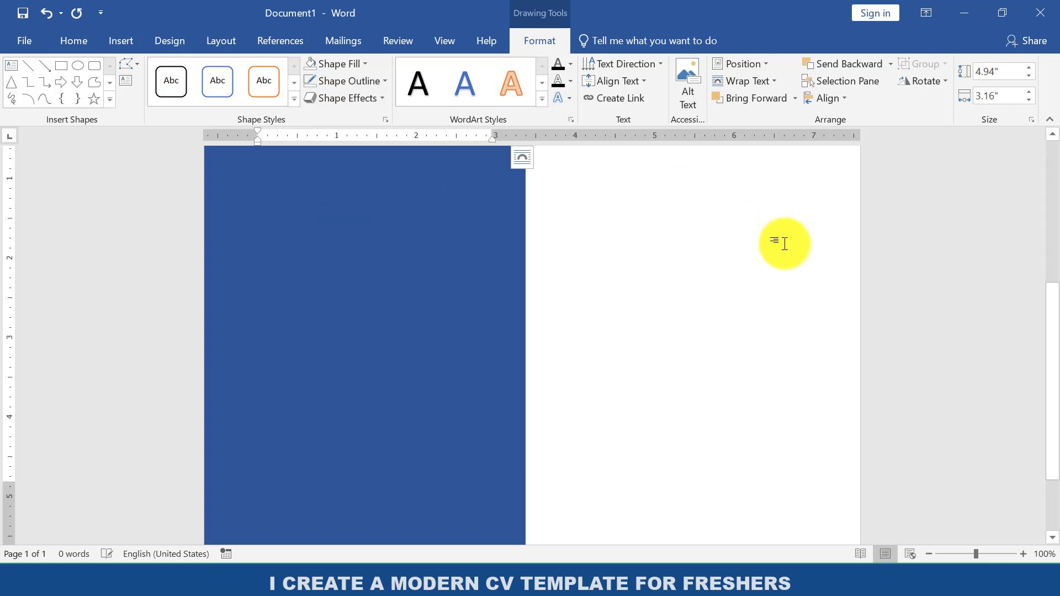
Extend the text box downward to a height of about 6.44".
drag(1048, 307, 1057, 422)
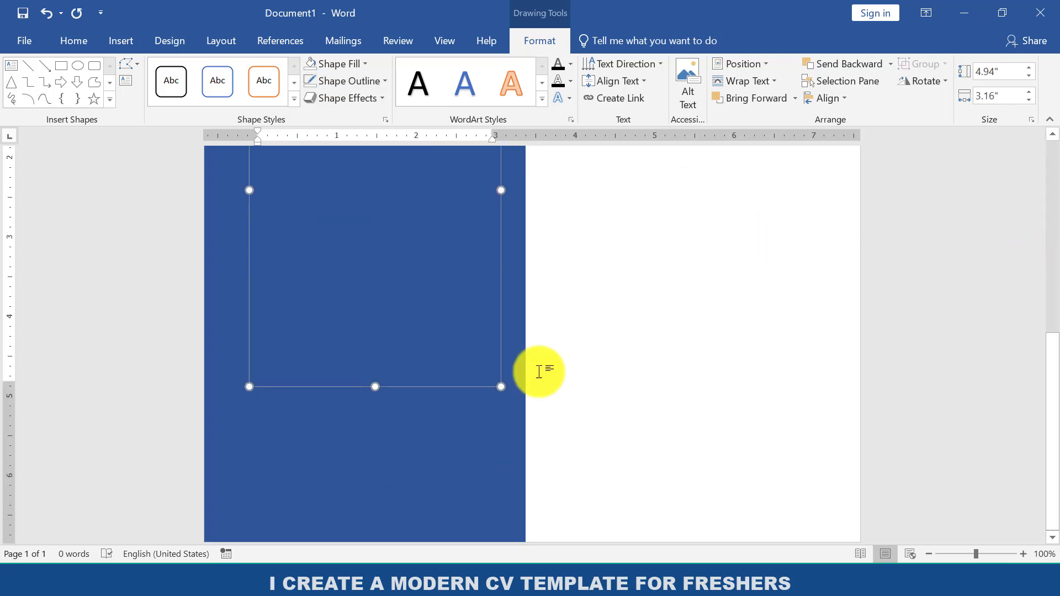
drag(374, 404, 372, 505)
drag(1057, 389, 1052, 205)
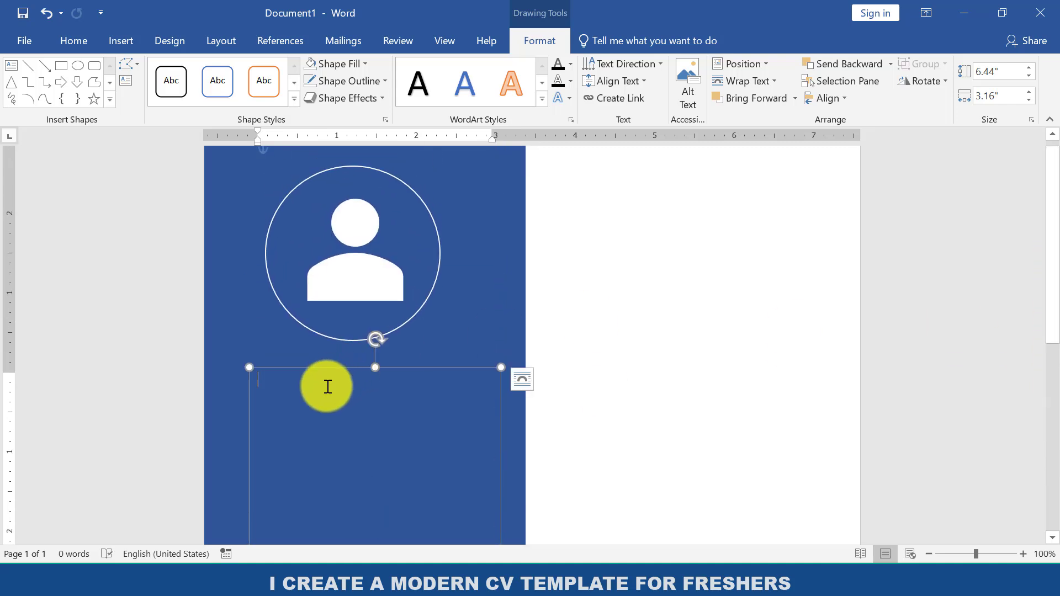
Enter the heading "Profile" in the text box and paste the prepared profile paragraph beginning "Motivated and responsible individual" below it.
text(P)
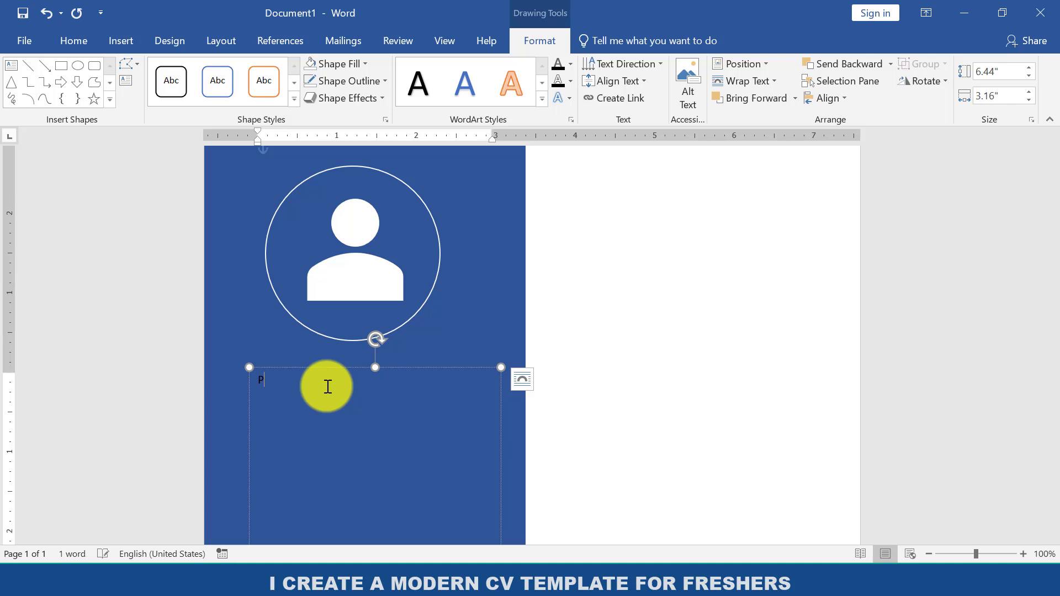
text(rofile)
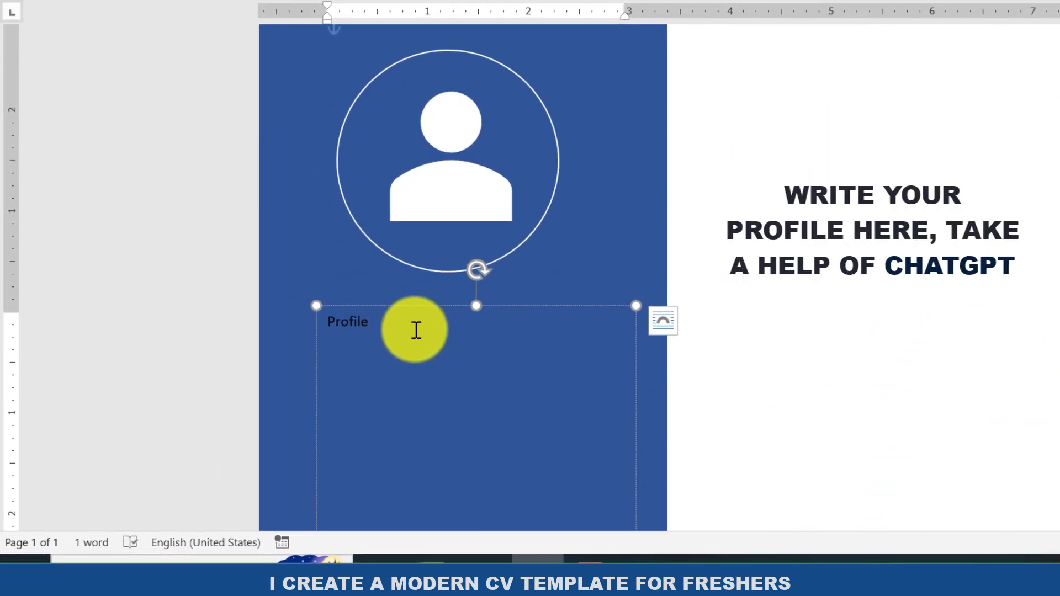
text(Motivated and responsible individual with a positive attitude and strong communication skills. Capable of handling tasks efficiently with attention to detail and teamwork. Always eager to learn new skills and grow professionally in any work environment.)
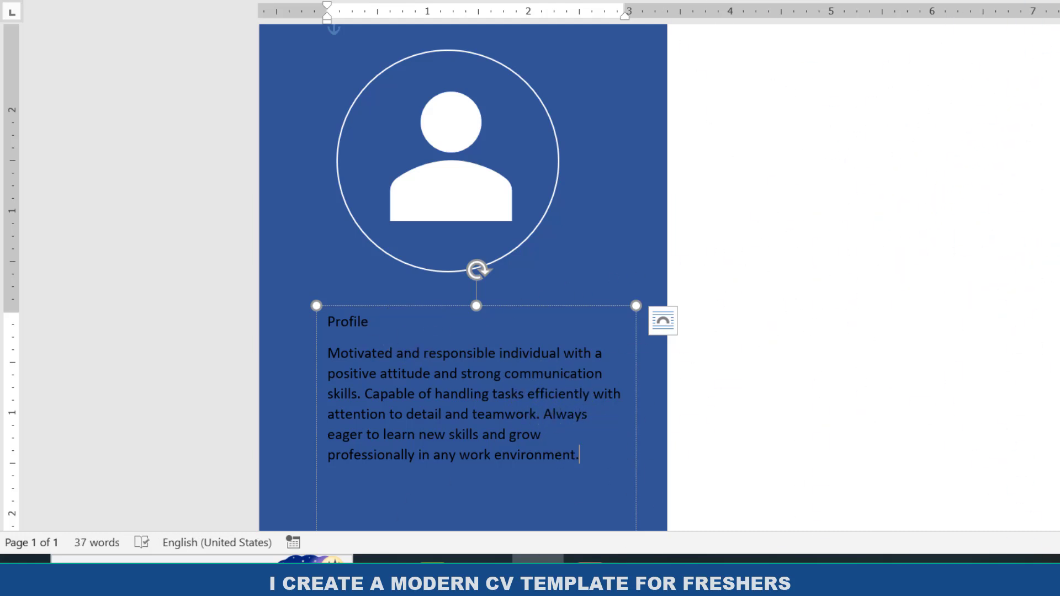
Add a "Contact" section below the profile with Phone, Email and Address entries, each followed by a placeholder contact detail.
scroll(965, 258, down, 4)
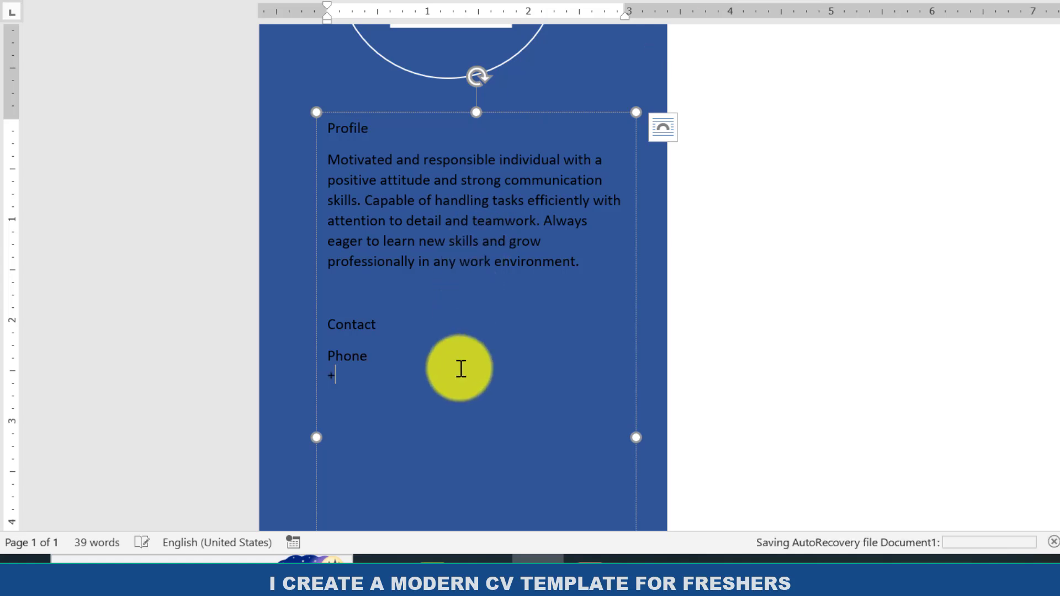
text(+123 456 7890)
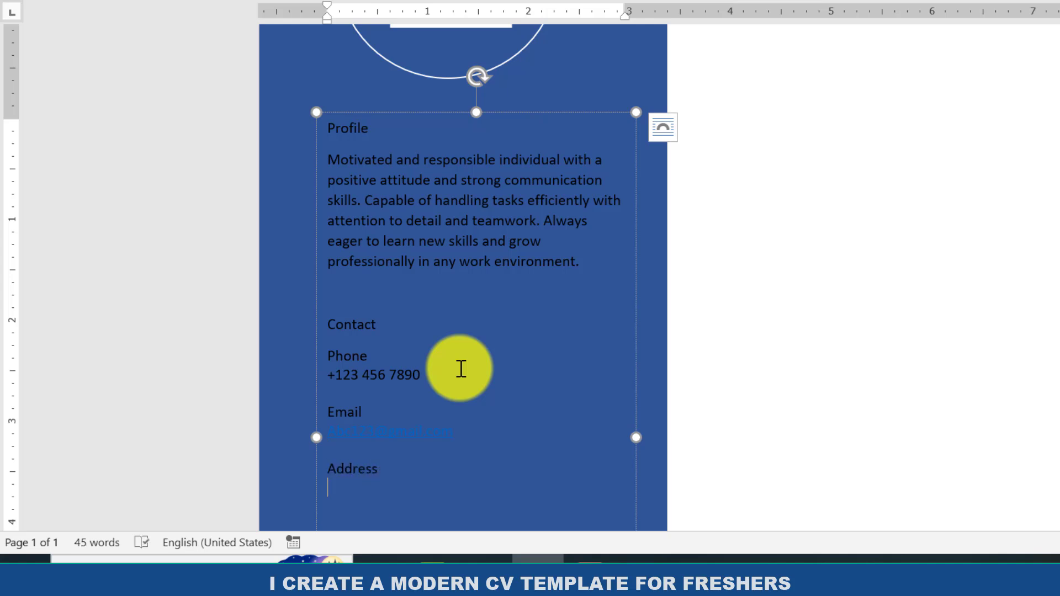
scroll(461, 368, down, 3)
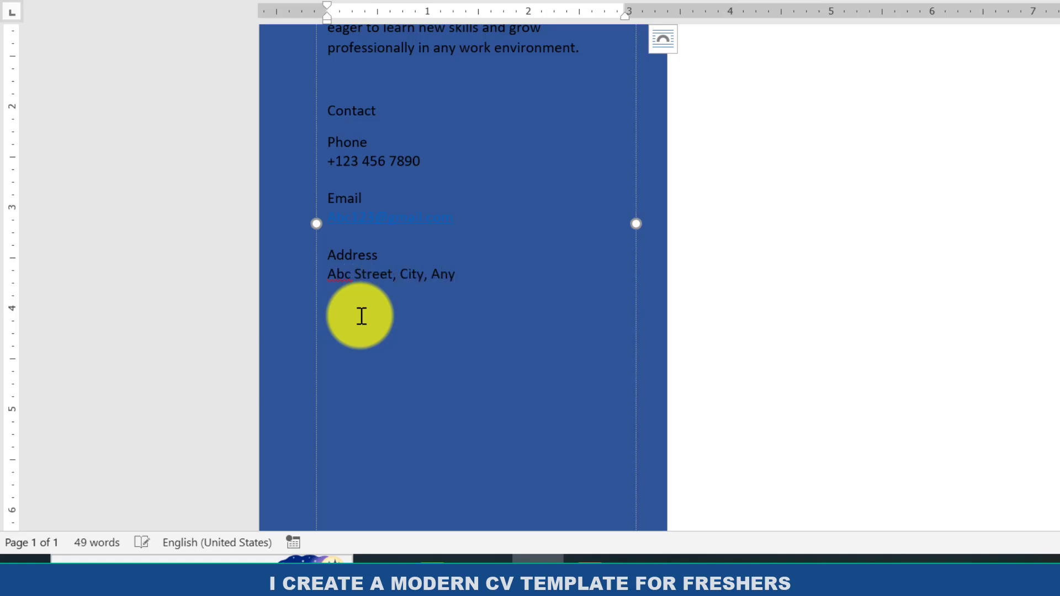
Set all text in the text box to white and change its font to Cambria.
scroll(362, 316, up, 3)
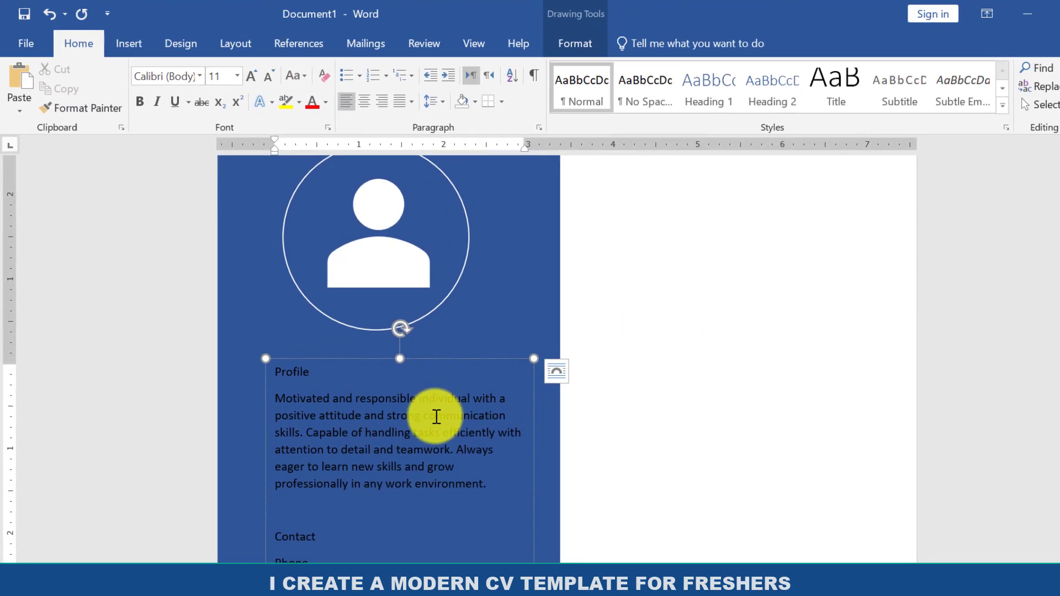
key(ctrl+a)
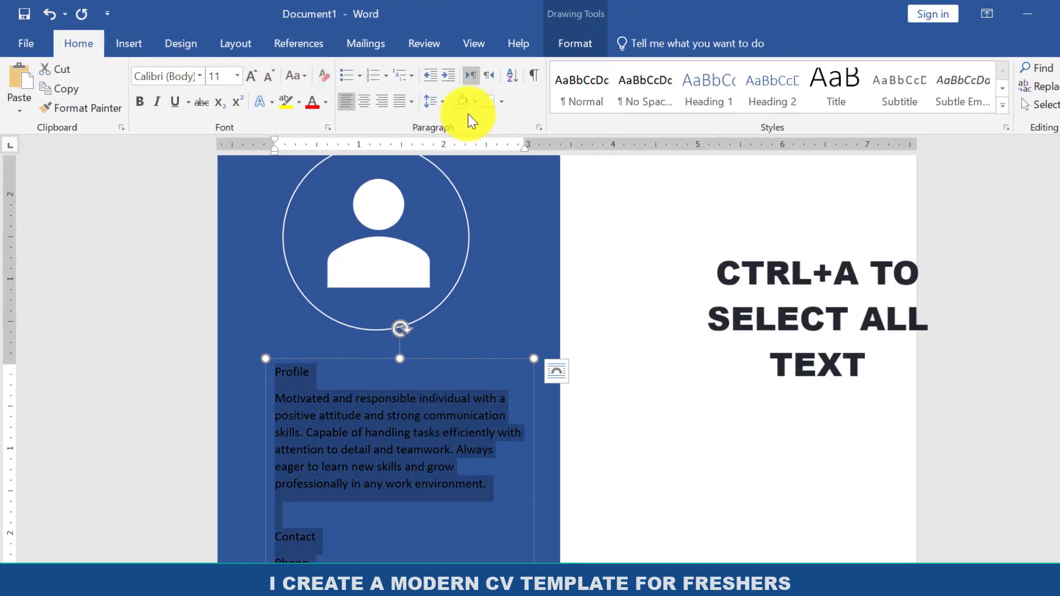
click(326, 103)
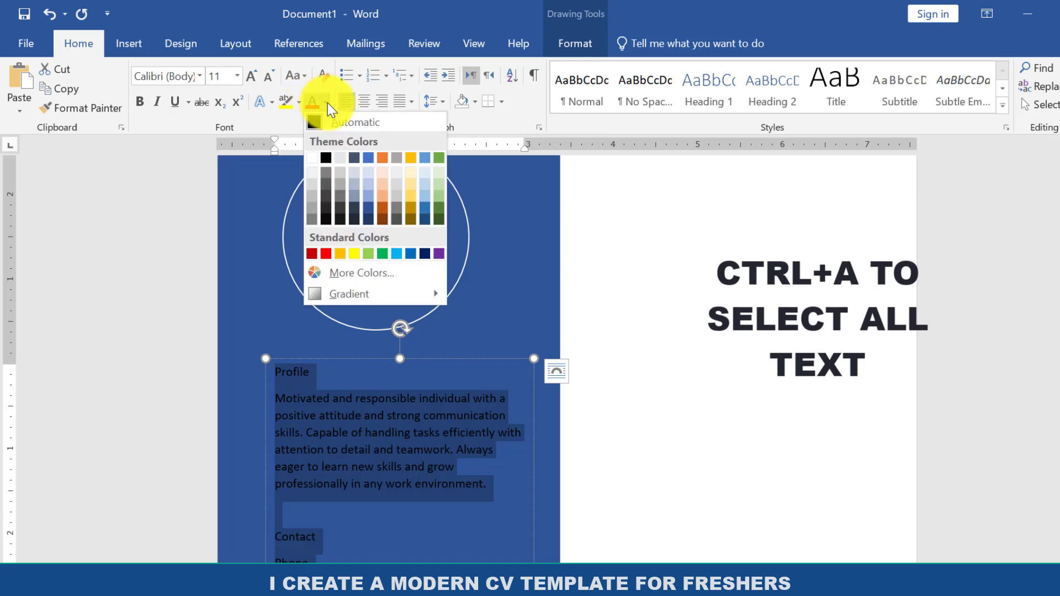
click(310, 160)
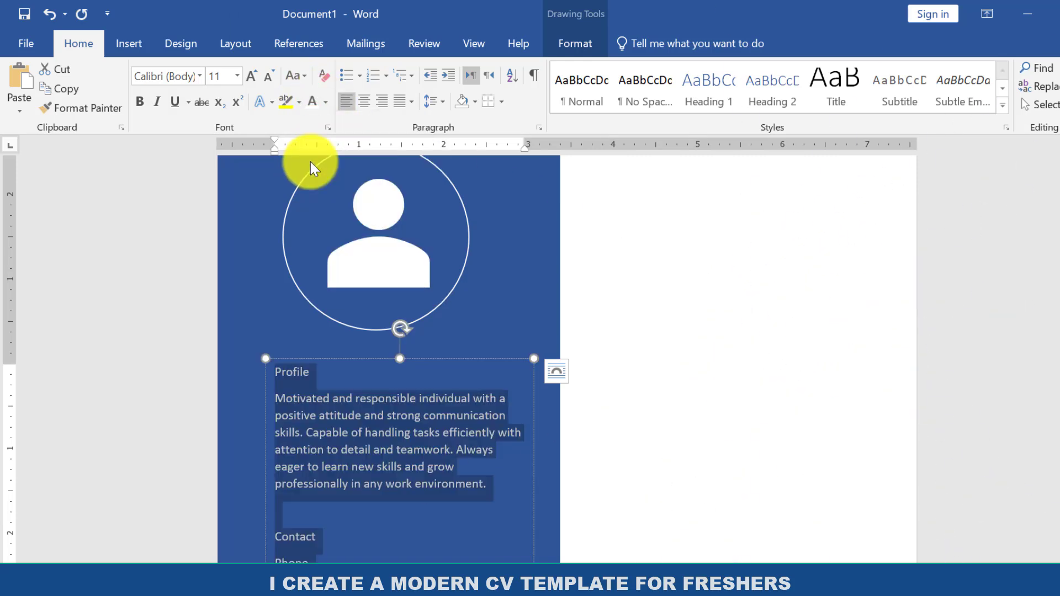
click(197, 77)
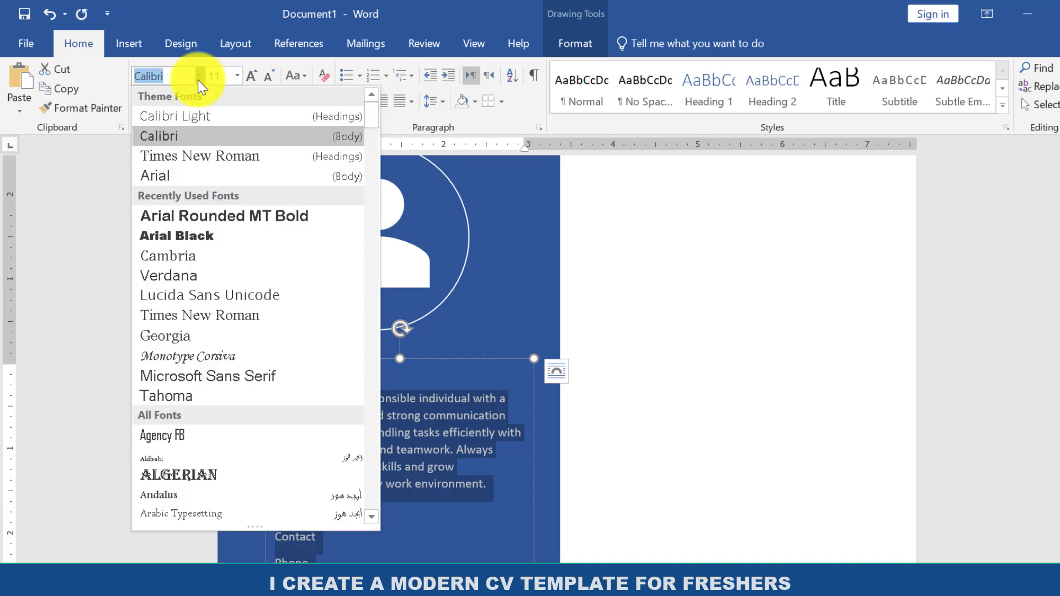
click(178, 257)
Increase the font size of the "Profile" heading to 22.
scroll(365, 381, down, 3)
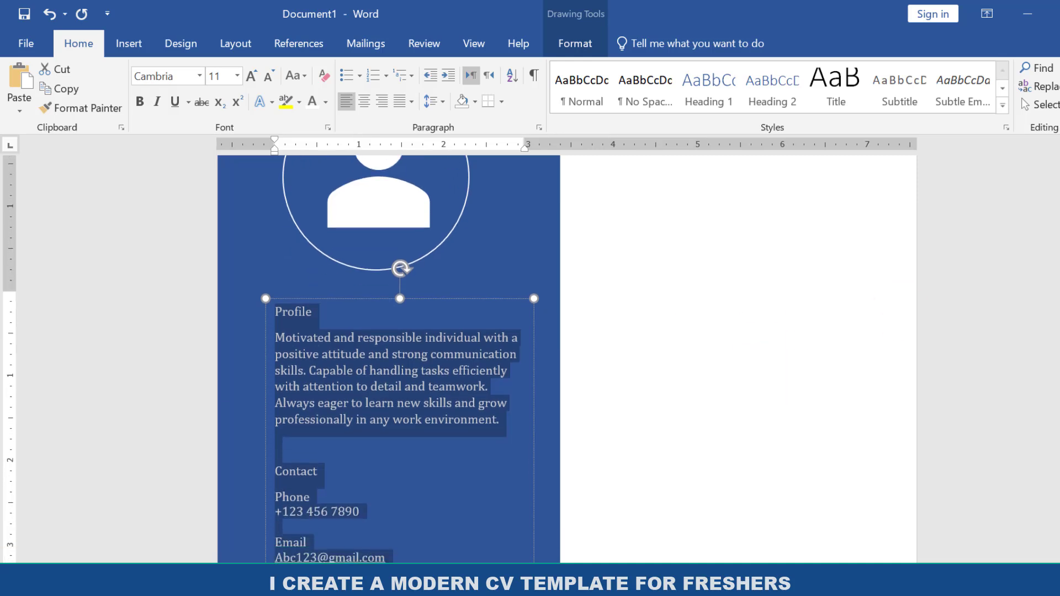
click(393, 320)
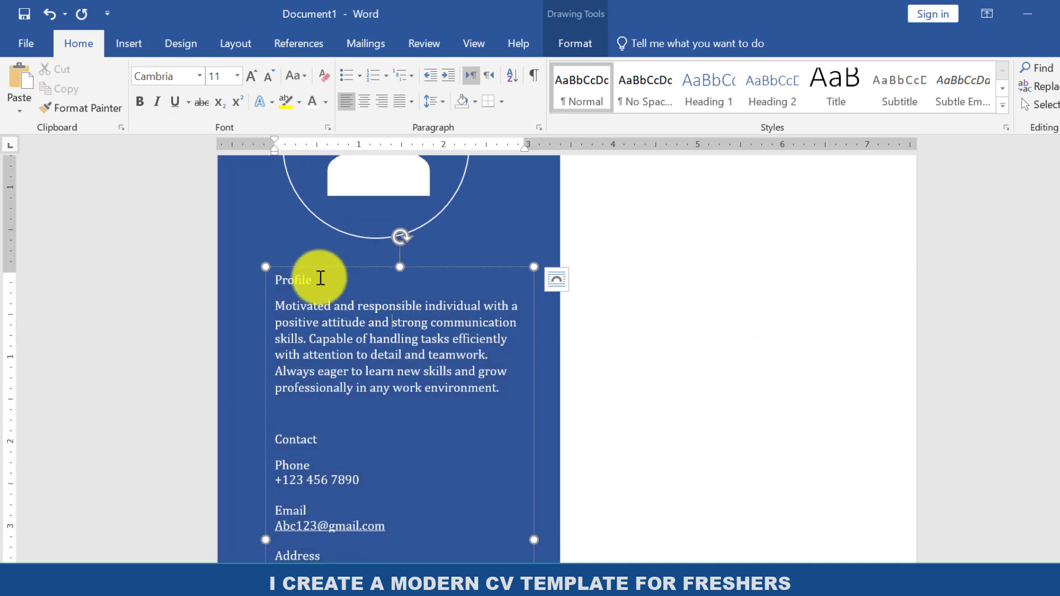
drag(317, 278, 270, 276)
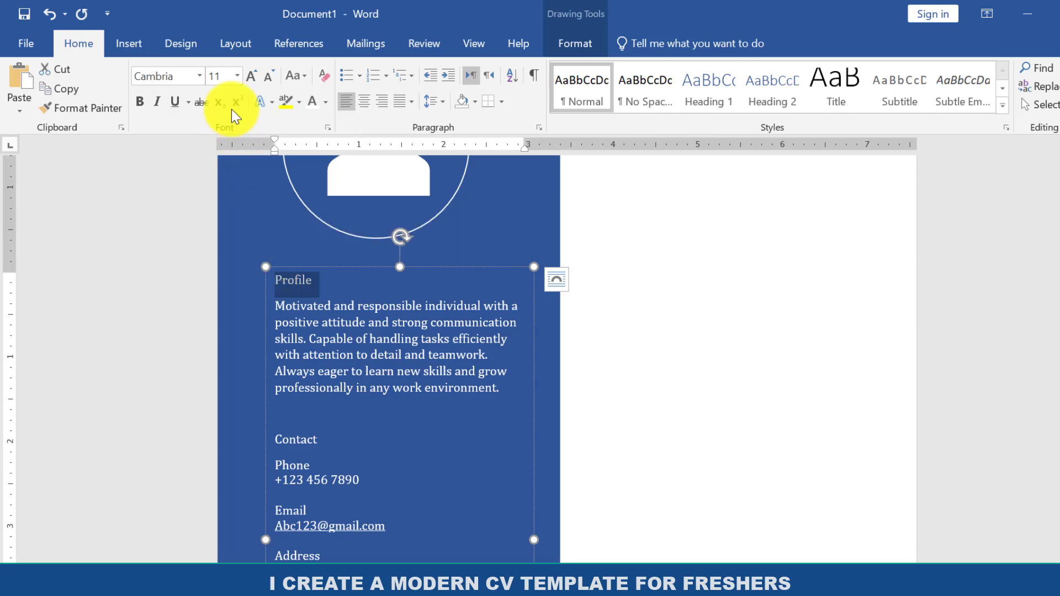
click(254, 83)
click(255, 83)
click(254, 82)
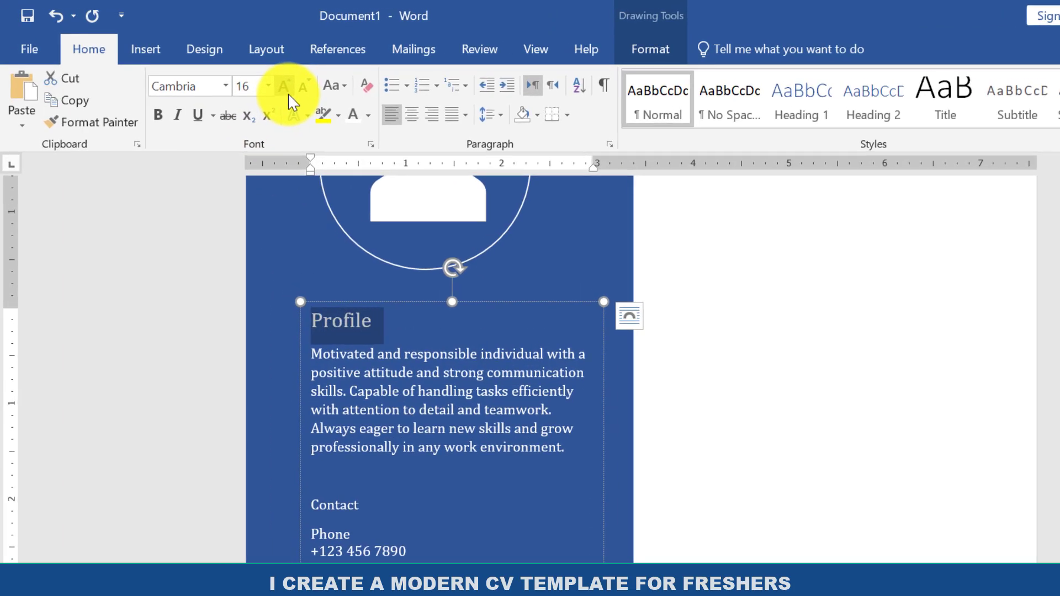
click(254, 83)
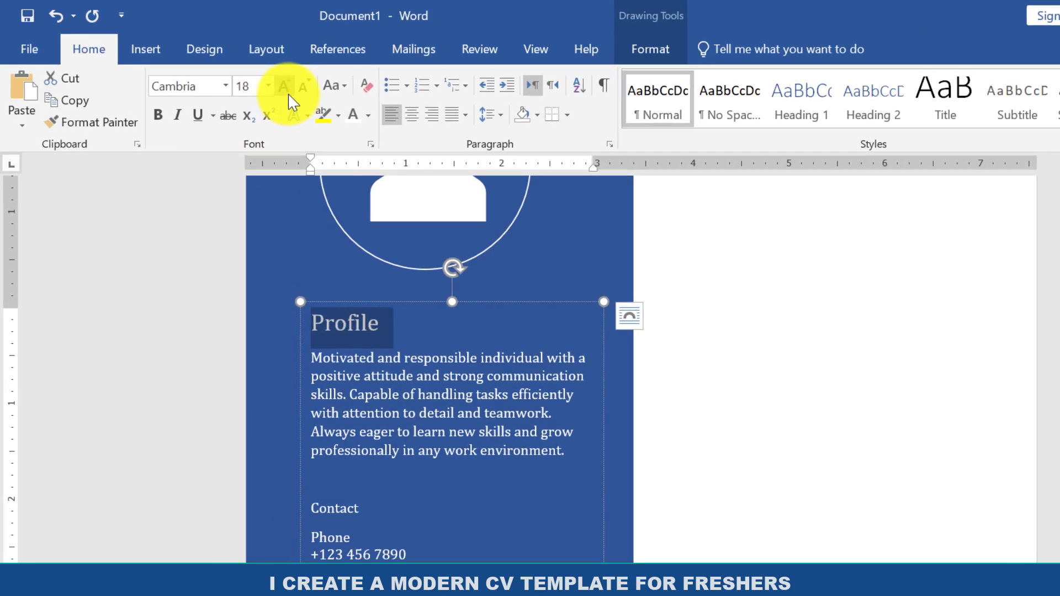
click(287, 93)
click(287, 93)
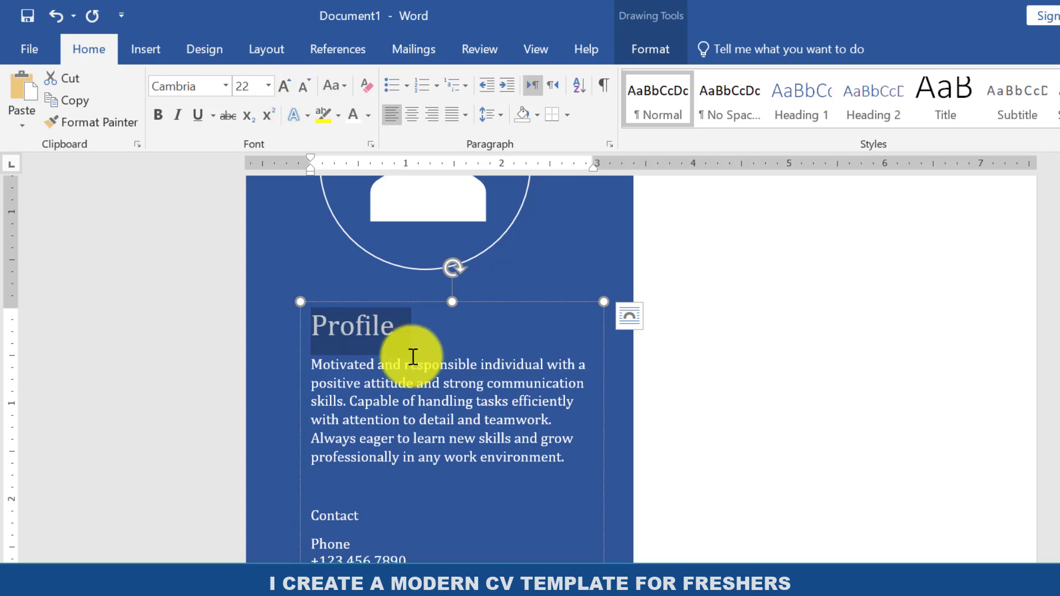
Increase the font size of the "Contact" heading to 22.
click(371, 524)
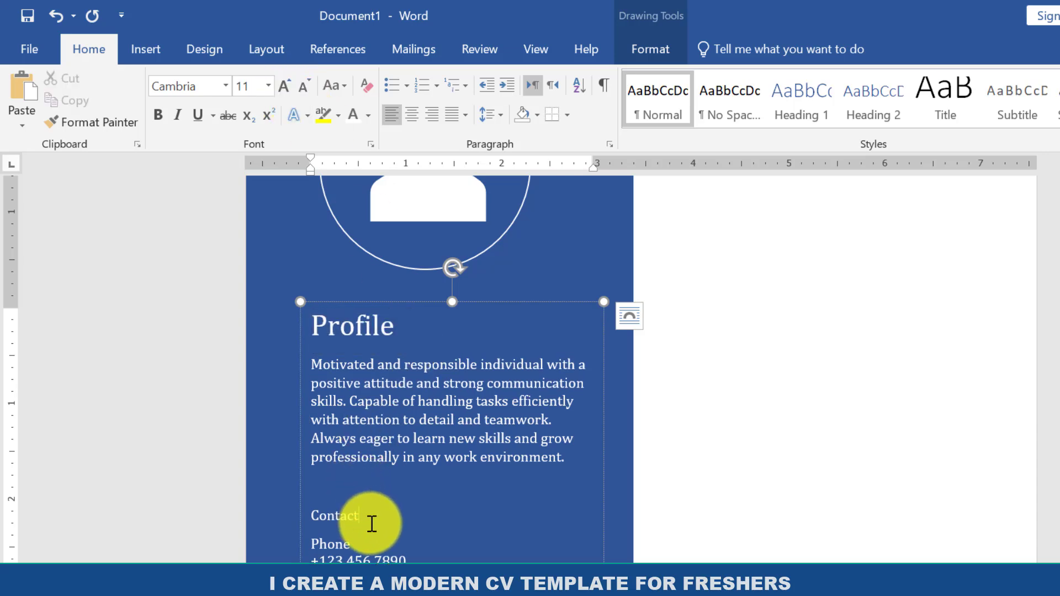
drag(372, 523, 313, 525)
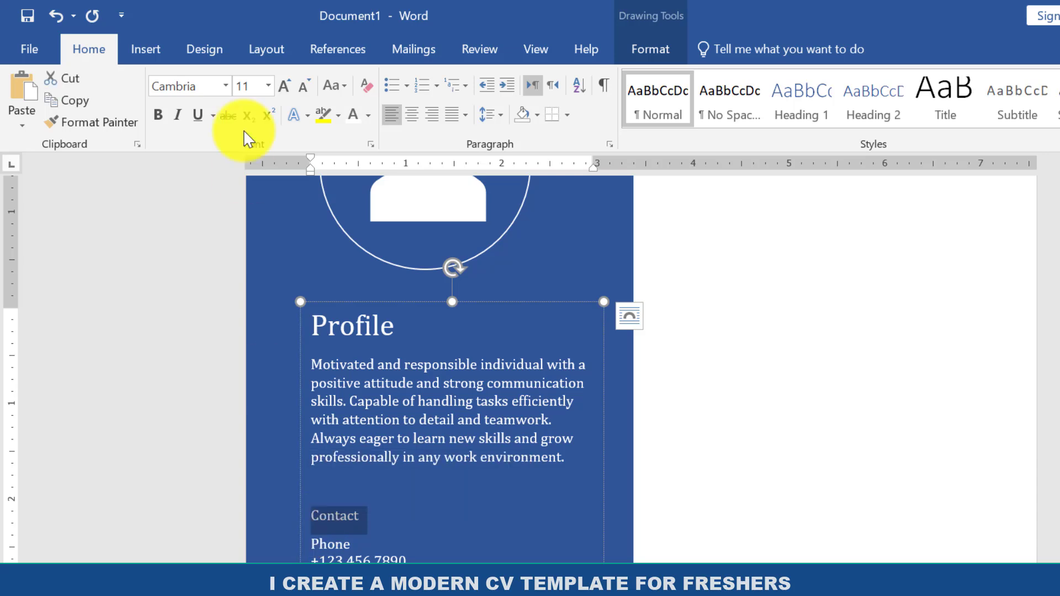
click(281, 93)
click(280, 93)
click(280, 93)
click(281, 93)
click(281, 92)
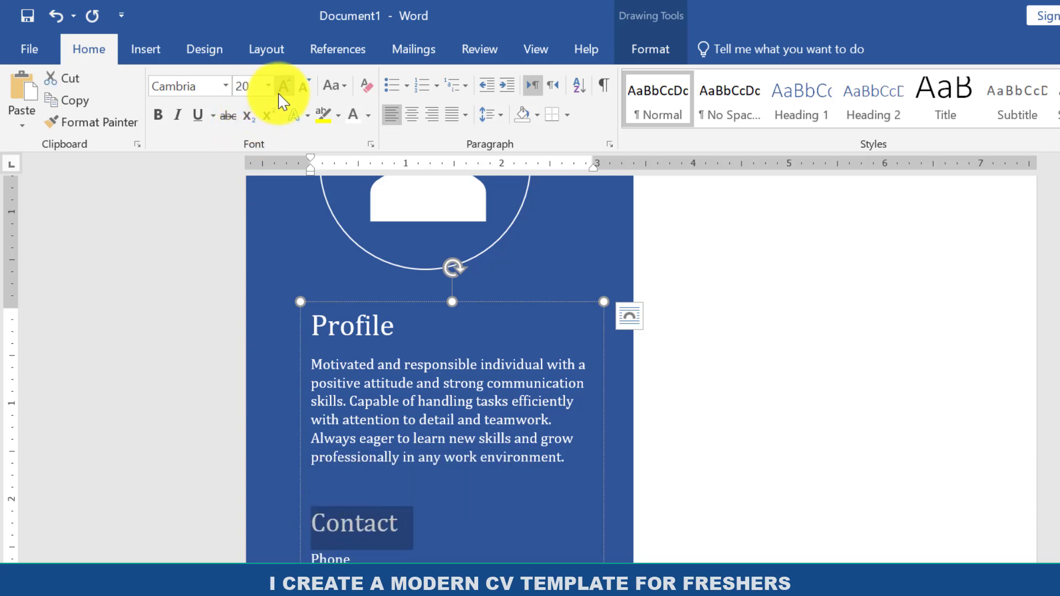
click(280, 92)
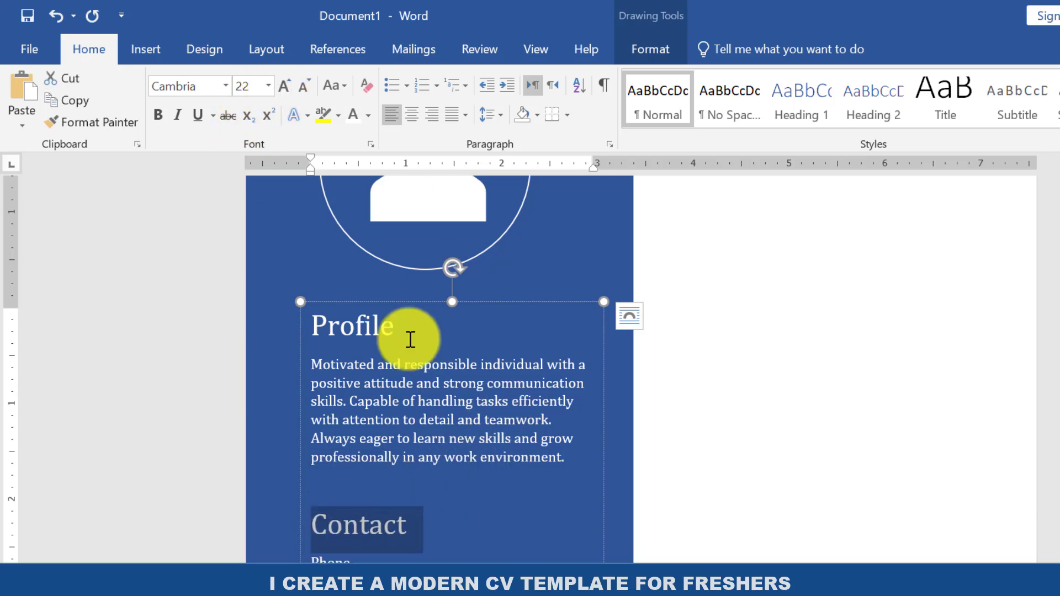
Make the "Contact" and "Profile" headings bold, then deselect the text box.
click(168, 116)
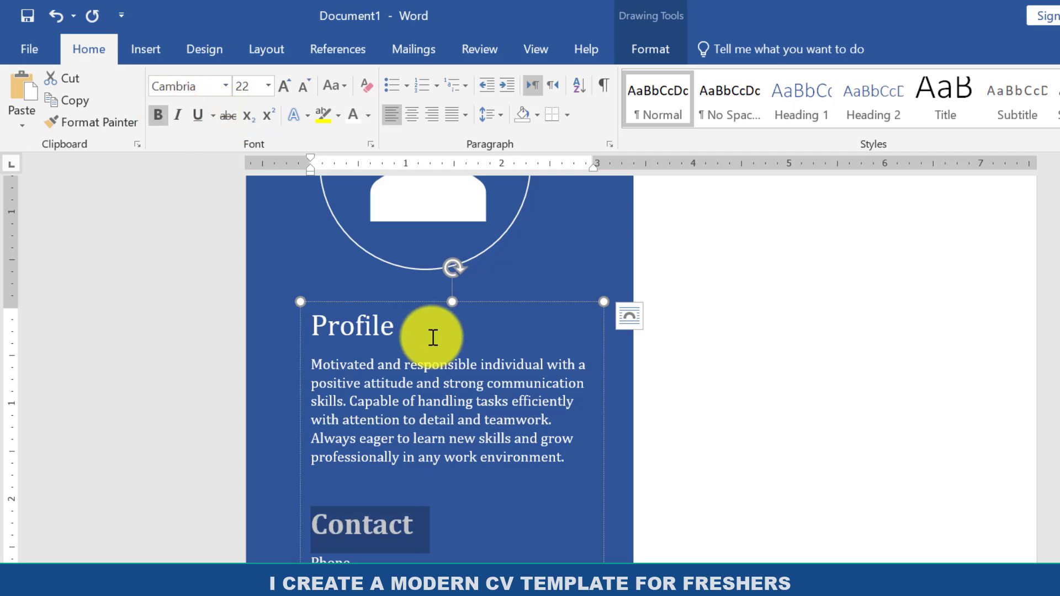
drag(413, 327, 315, 324)
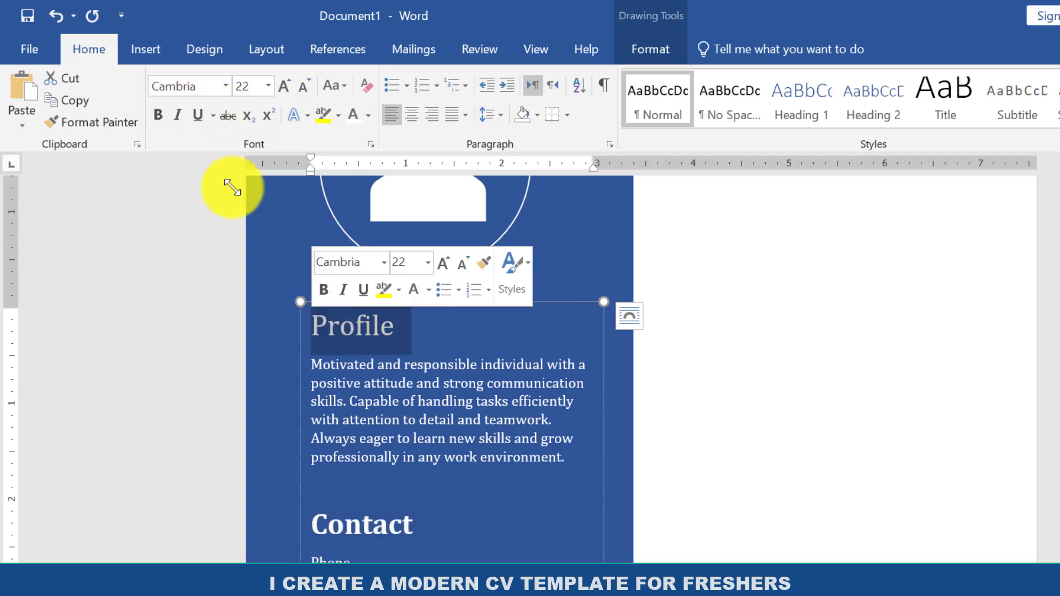
click(496, 539)
click(1022, 519)
Draw a rectangle about 2.51" wide and 0.43" high in the upper white area beside the circle.
scroll(439, 364, up, 5)
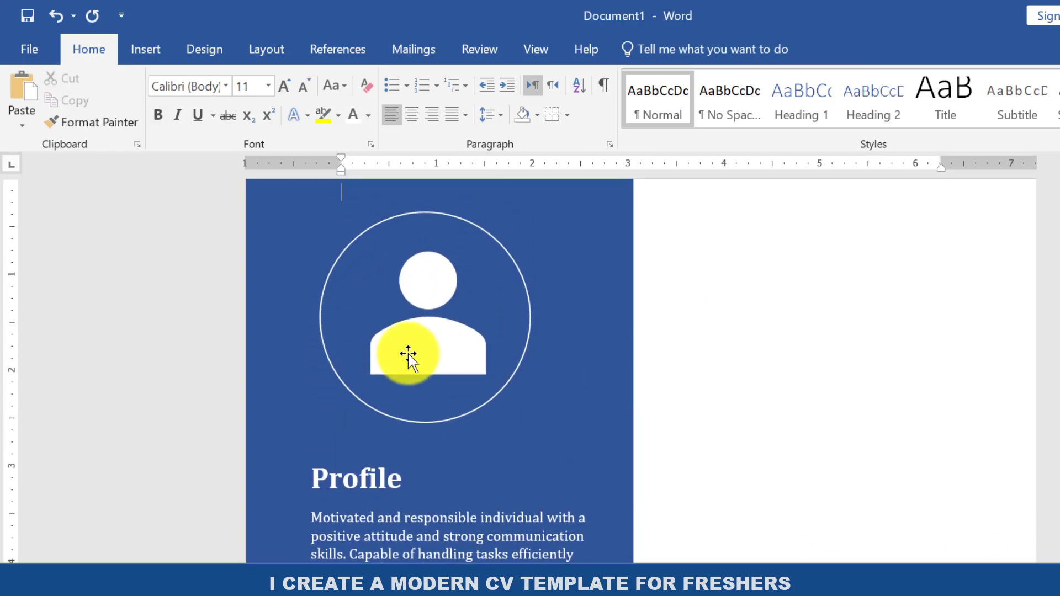
click(143, 49)
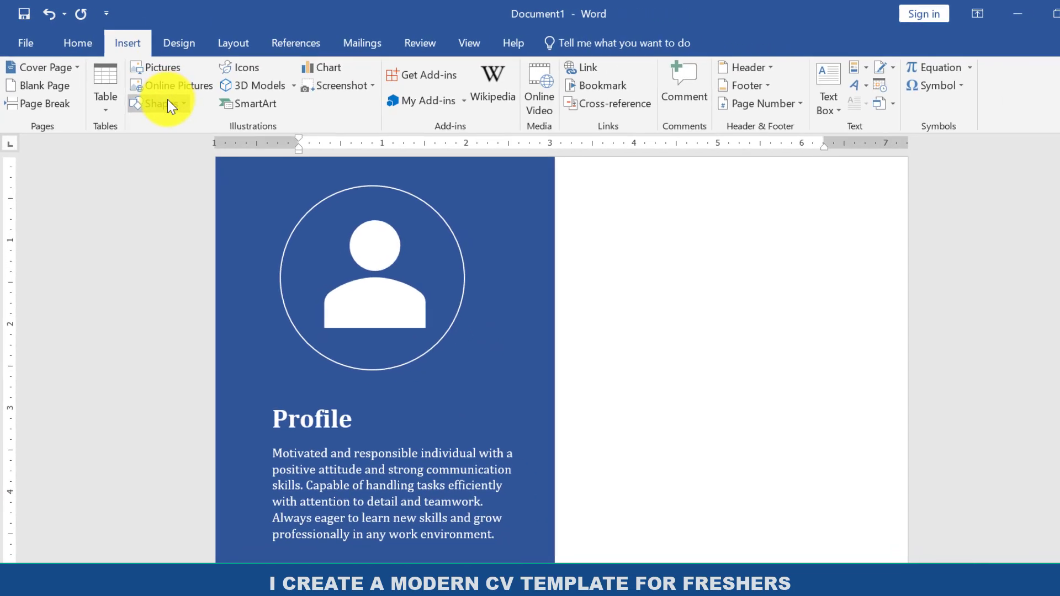
click(170, 110)
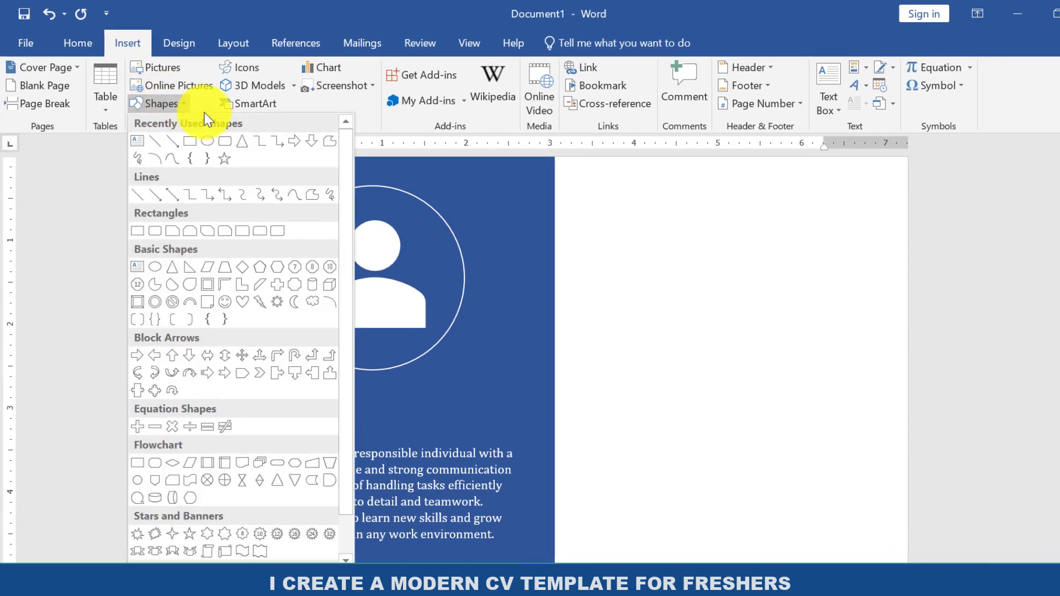
click(195, 141)
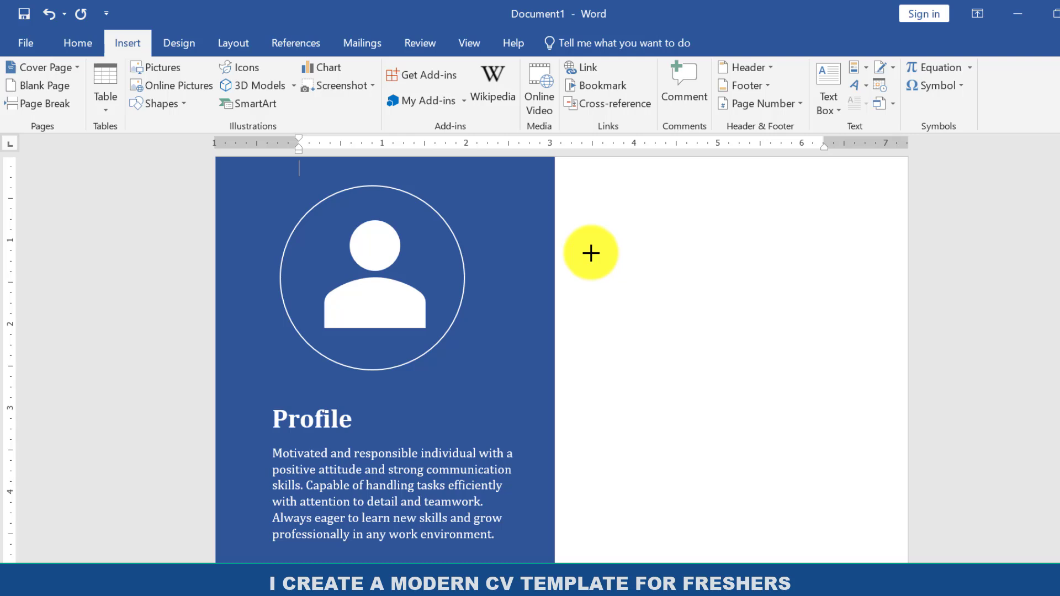
drag(591, 254, 802, 288)
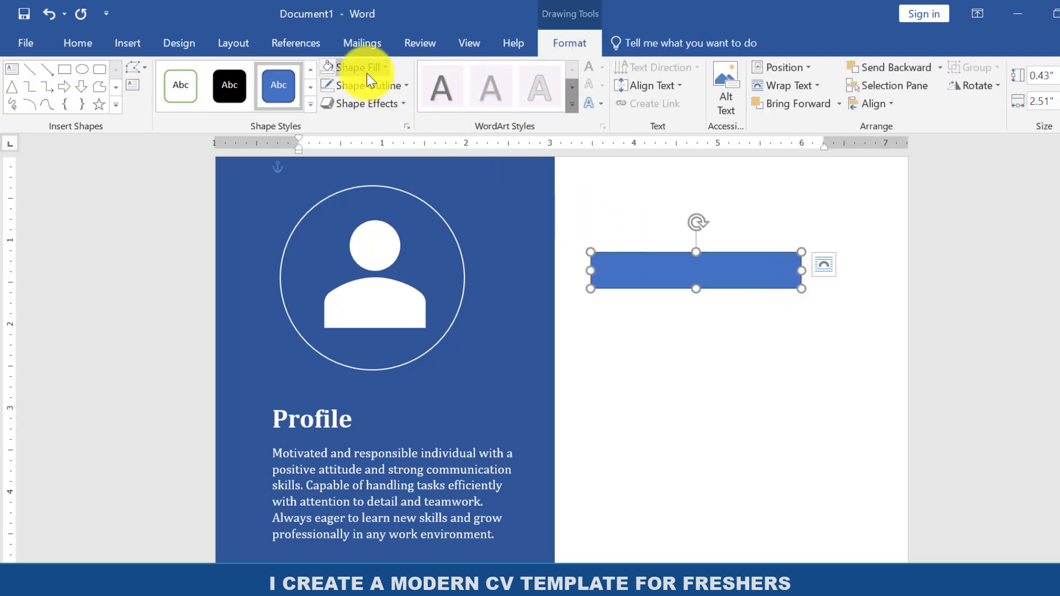
Fill the rectangle beside the circle with the same dark blue as the side panel and remove its outline.
click(366, 73)
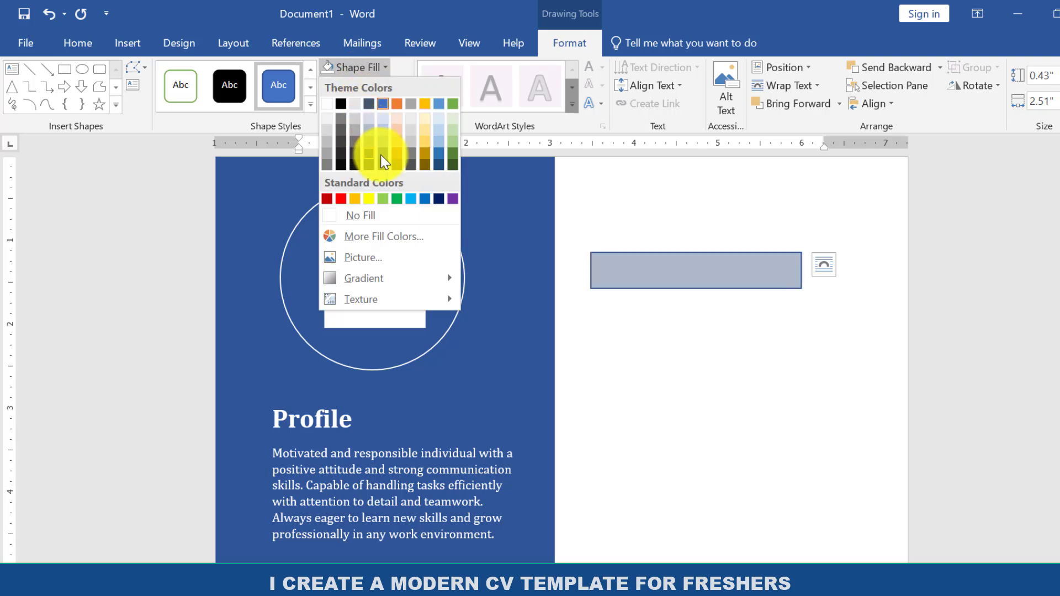
click(380, 155)
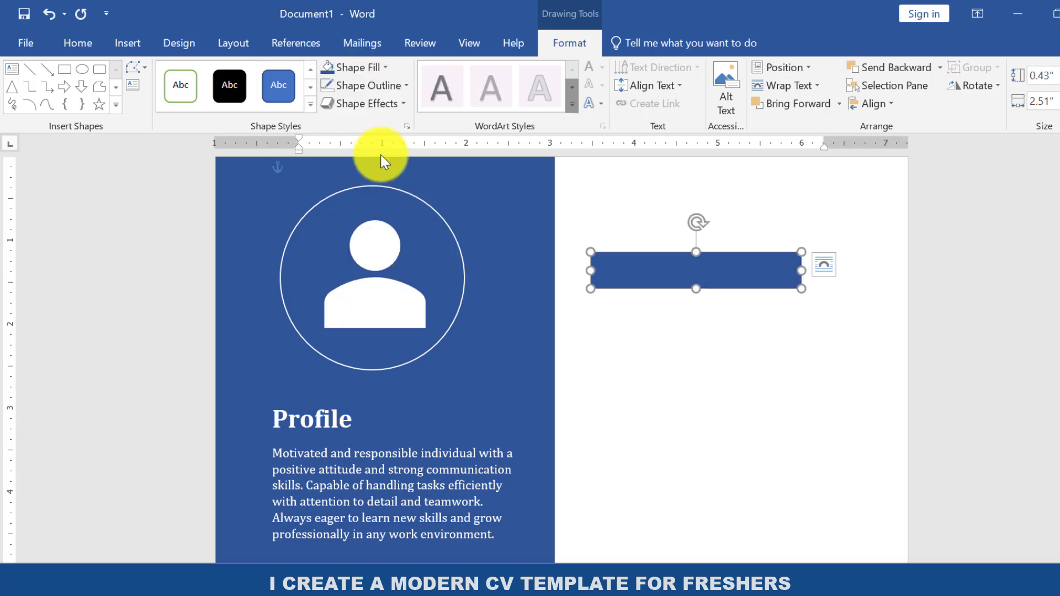
click(365, 83)
click(370, 233)
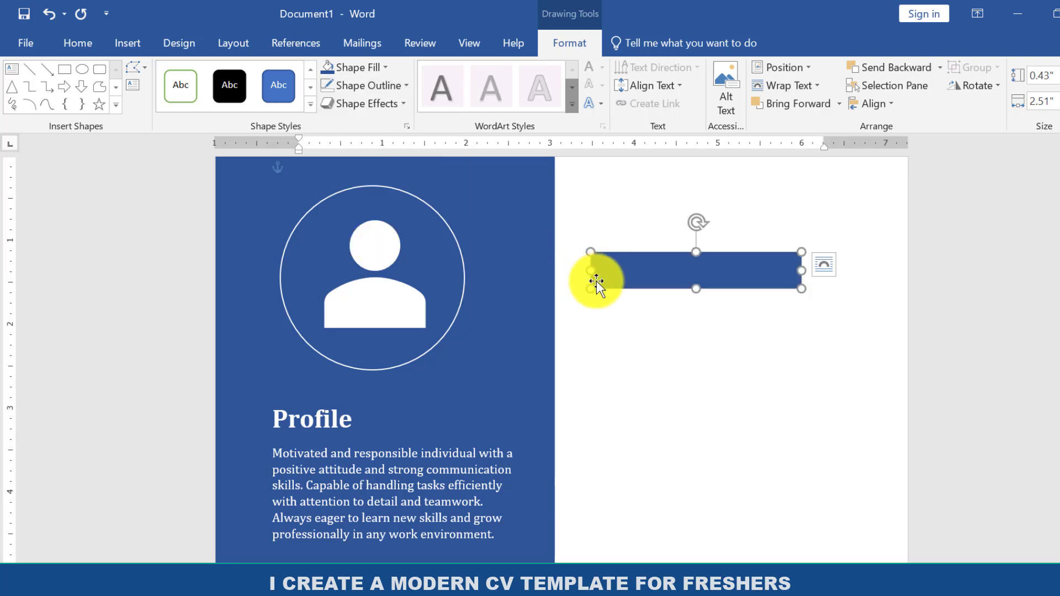
Enlarge the blue rectangle to about 2.69" wide and 0.48" high and add the text "SKILLS" inside it.
drag(802, 290, 816, 293)
right_click(704, 276)
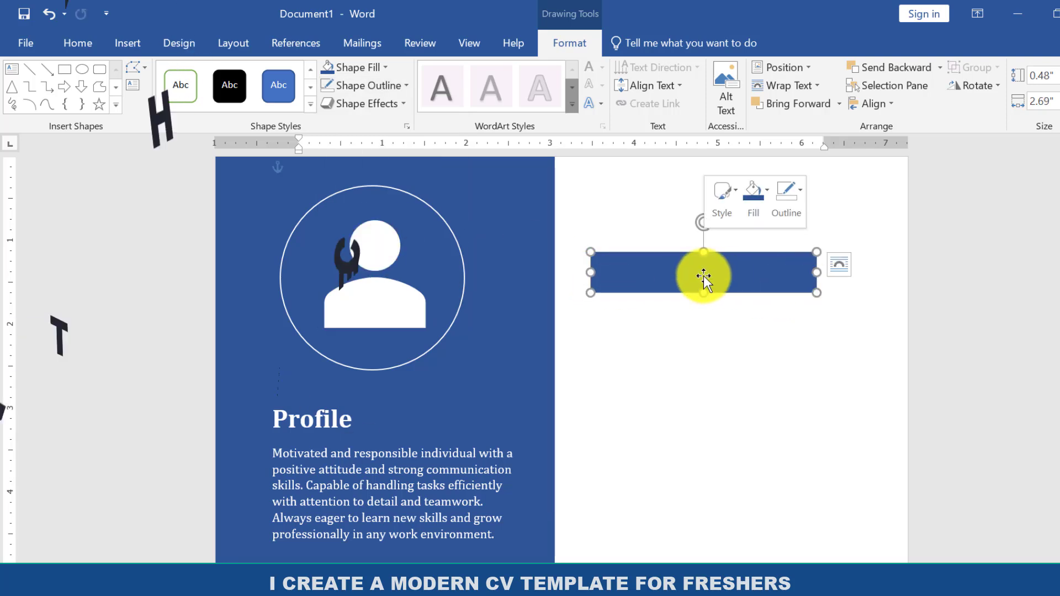
click(742, 348)
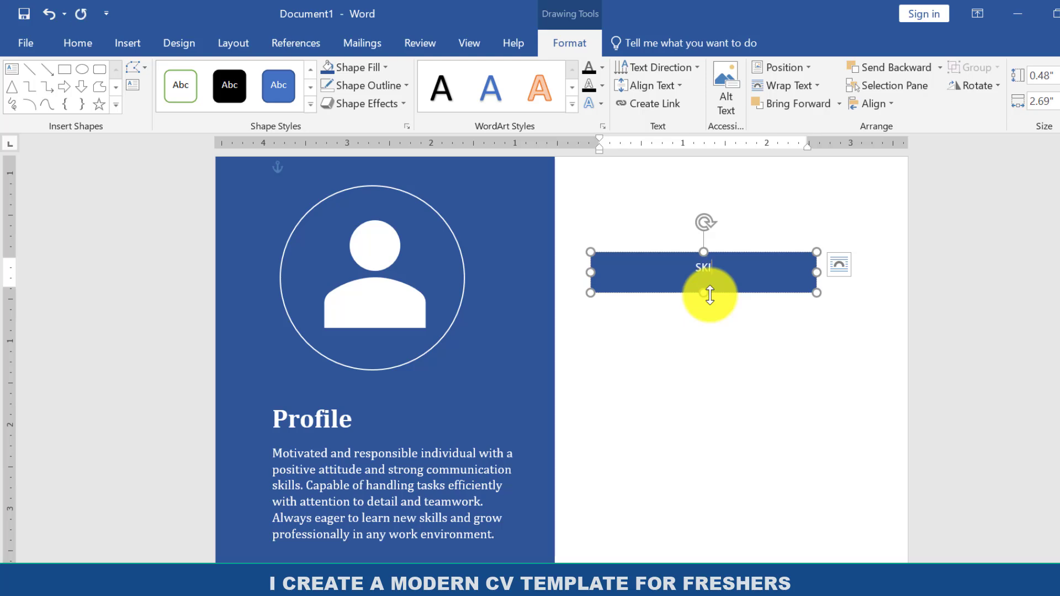
Format the "SKILLS" heading as bold Cambria at size 22, then deselect the rectangle.
key(ctrl+a)
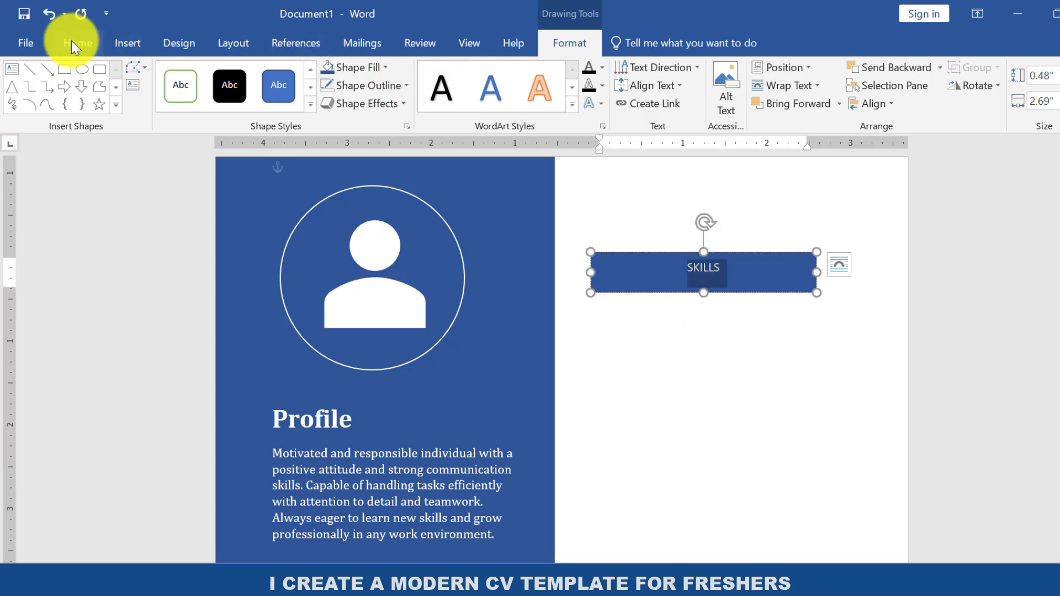
click(75, 43)
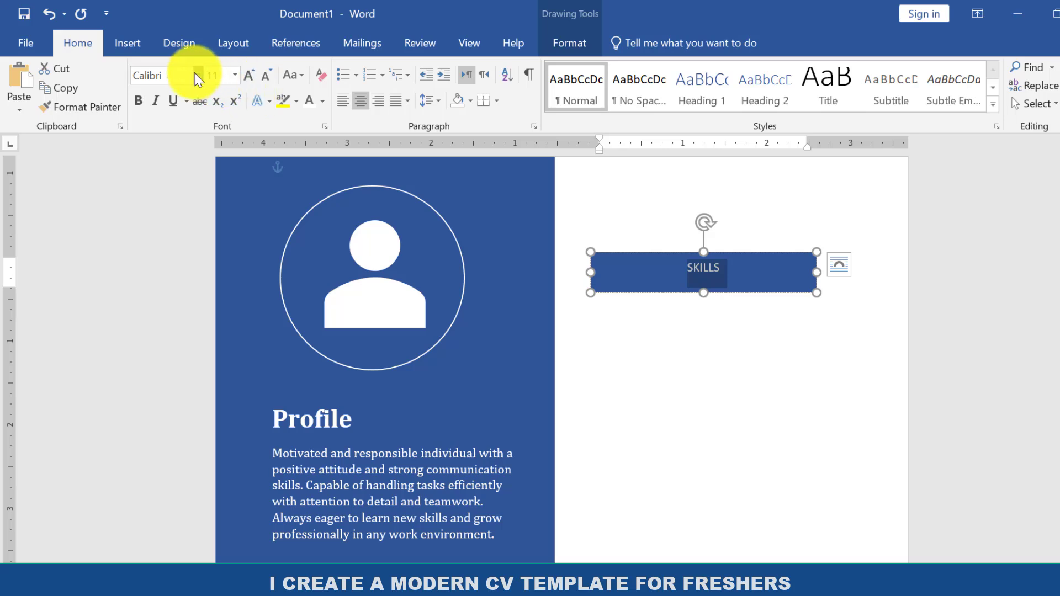
click(197, 75)
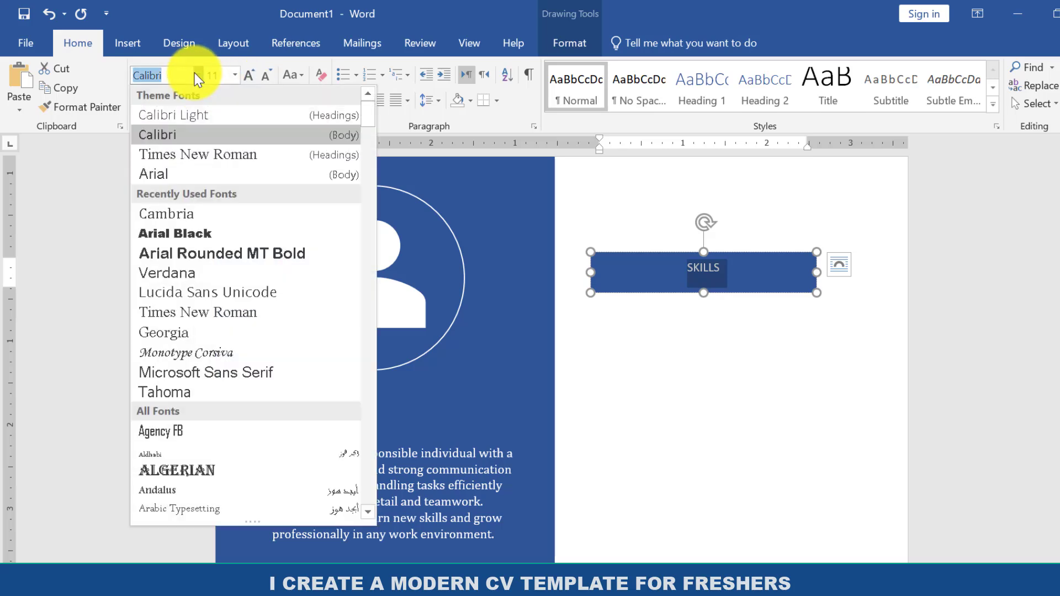
click(167, 221)
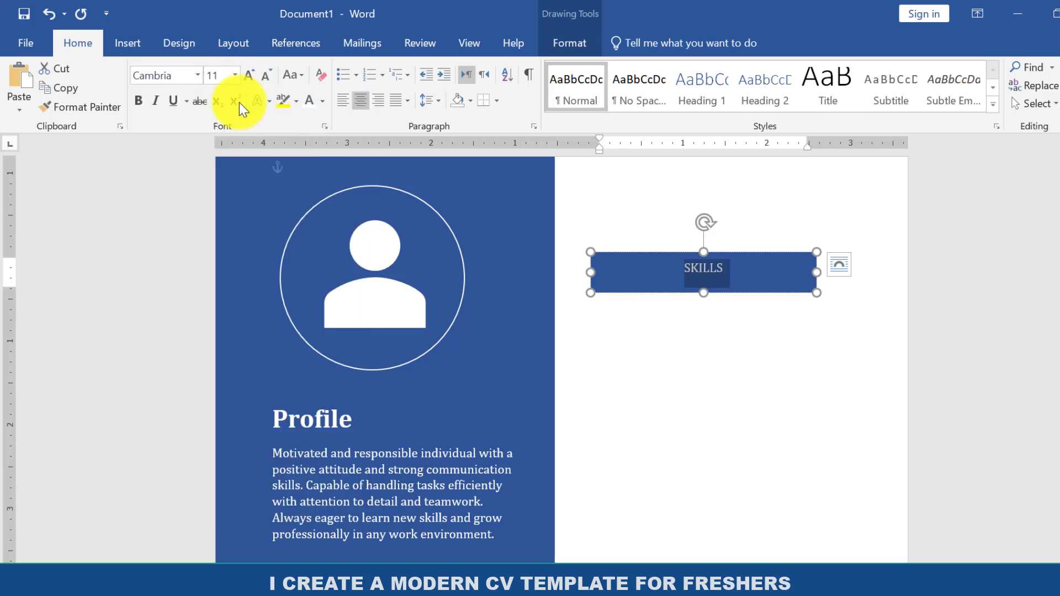
click(249, 75)
click(250, 76)
click(249, 75)
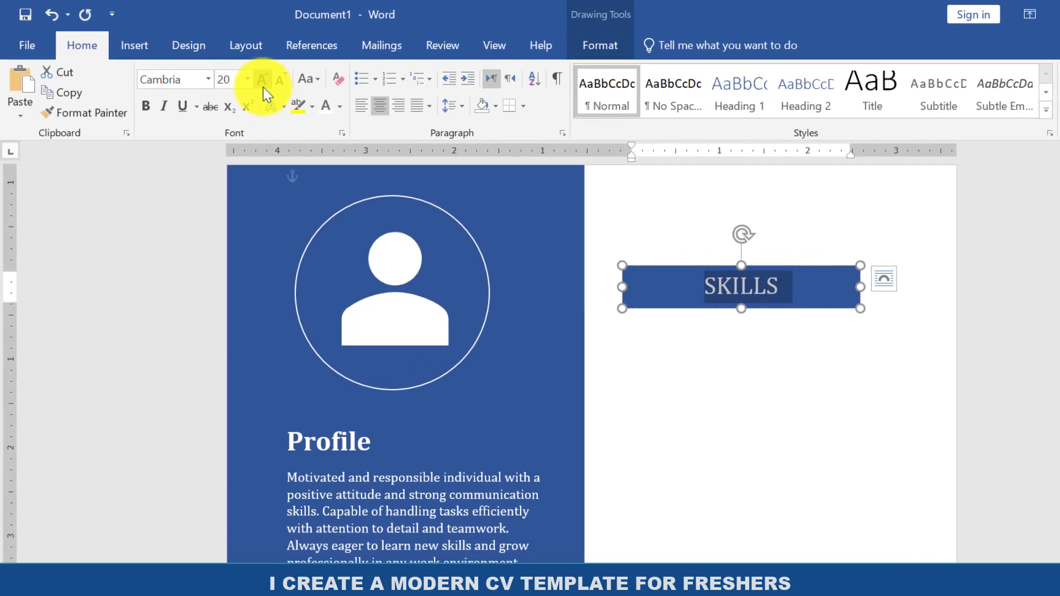
click(272, 89)
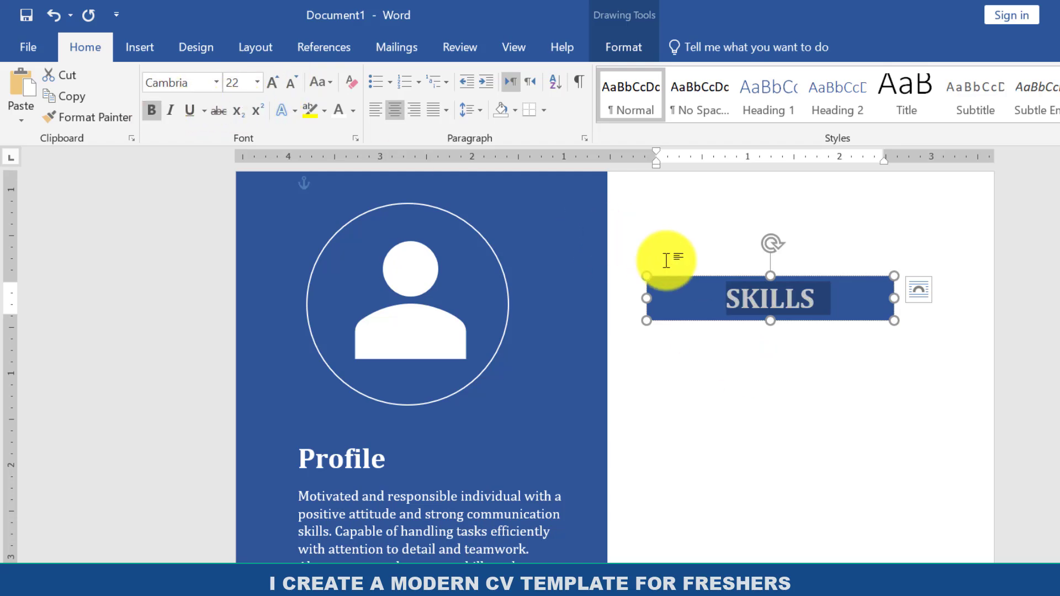
click(703, 236)
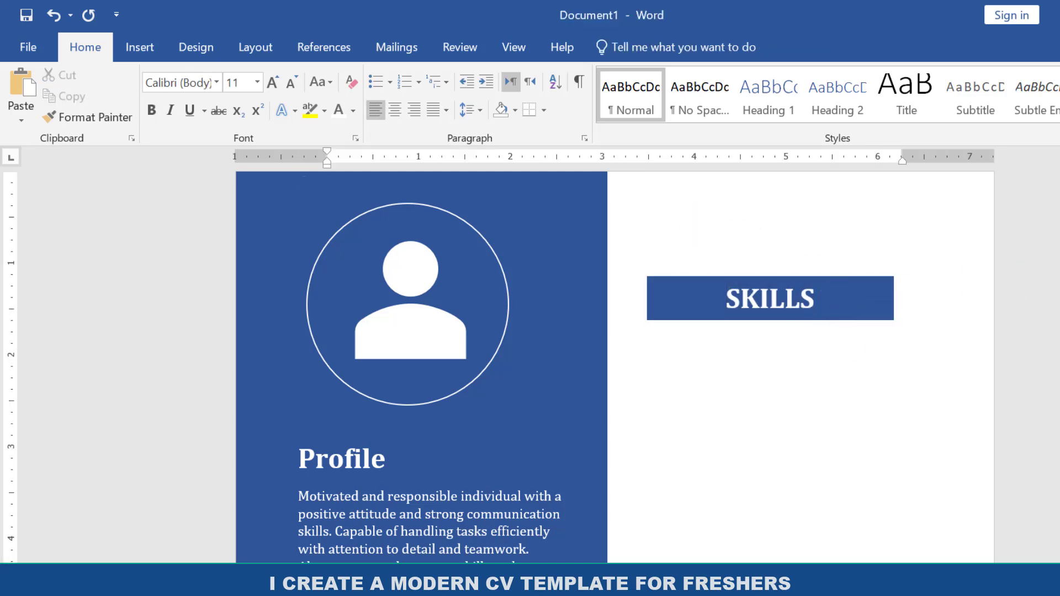
Draw a text box about 2.76" wide and 1.71" high below the "SKILLS" heading bar.
scroll(614, 364, down, 2)
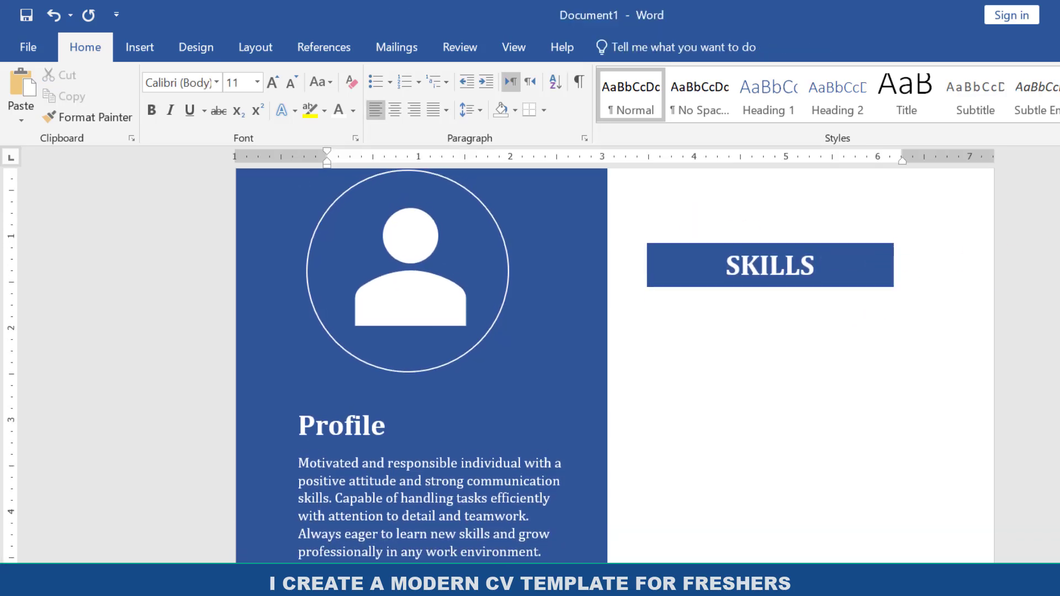
scroll(696, 215, up, 2)
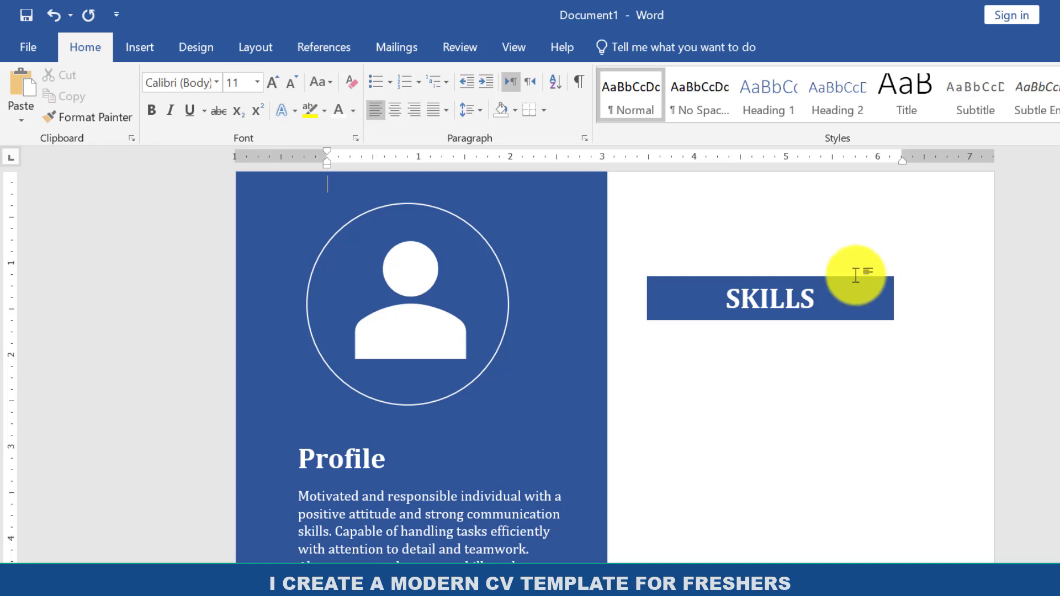
click(144, 56)
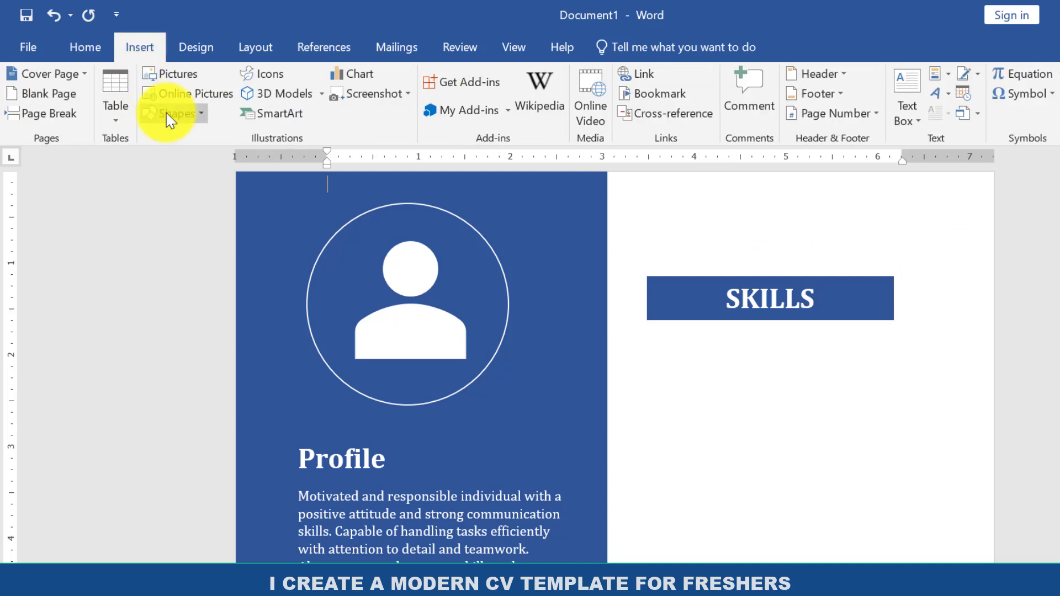
click(183, 114)
click(147, 153)
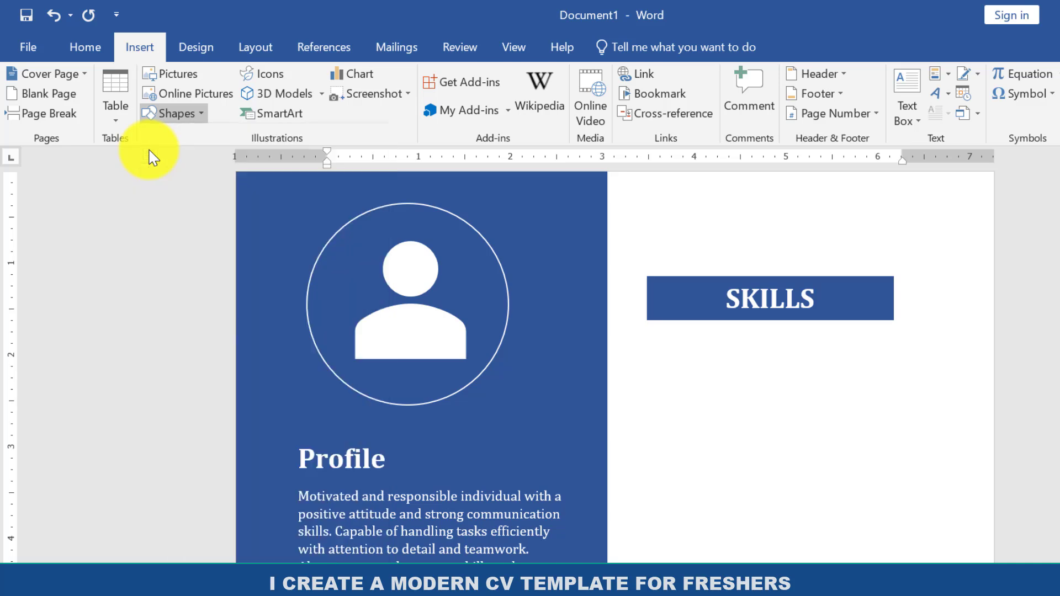
scroll(777, 286, down, 3)
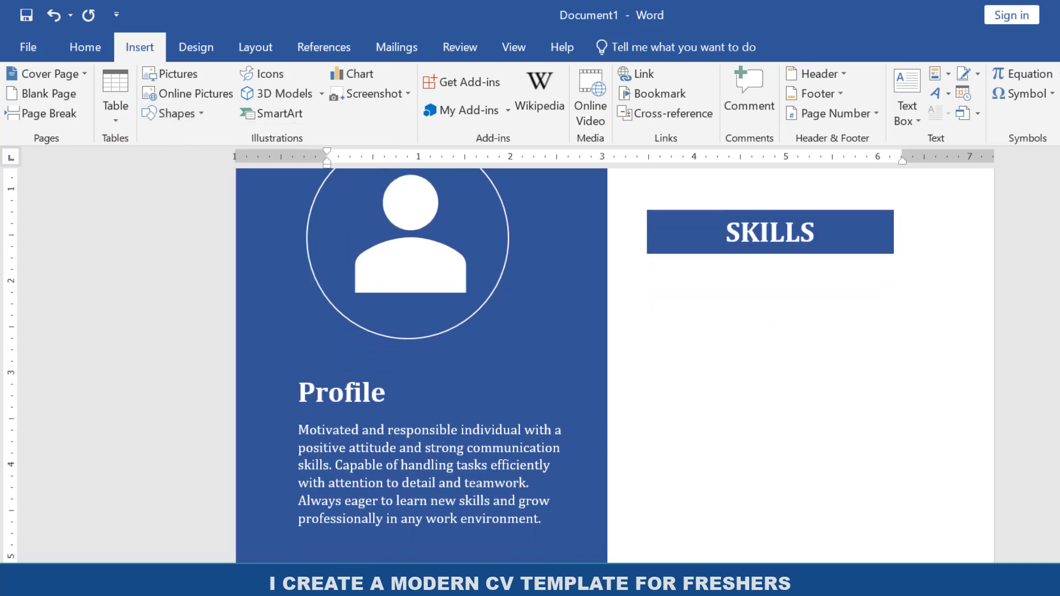
mouse_move(669, 268)
mouse_down()
mouse_move(918, 429)
mouse_move(927, 499)
mouse_move(918, 423)
mouse_up()
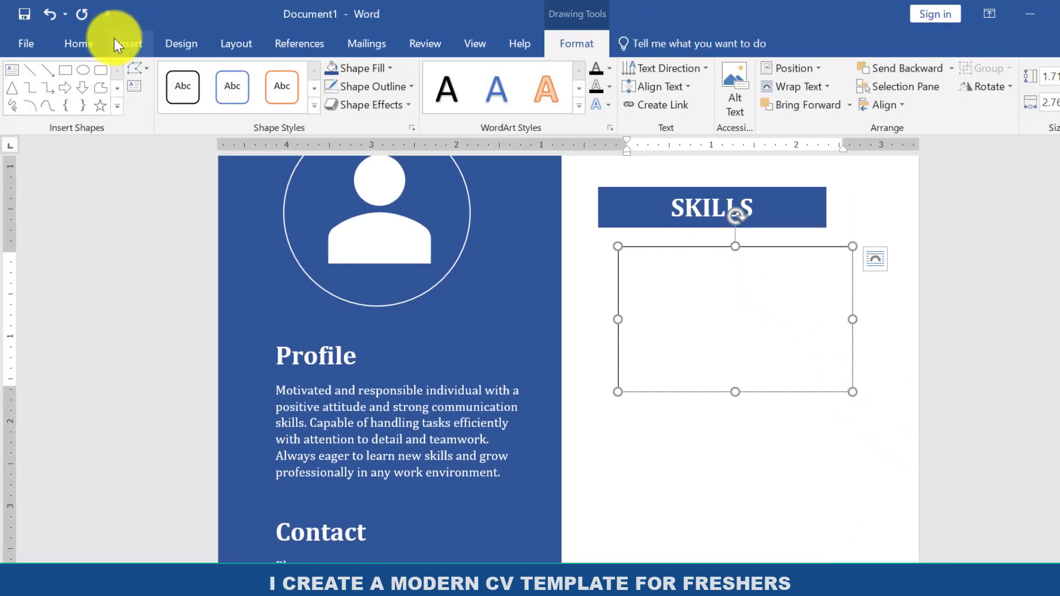
Remove the fill and outline from the text box below the "SKILLS" bar.
click(372, 66)
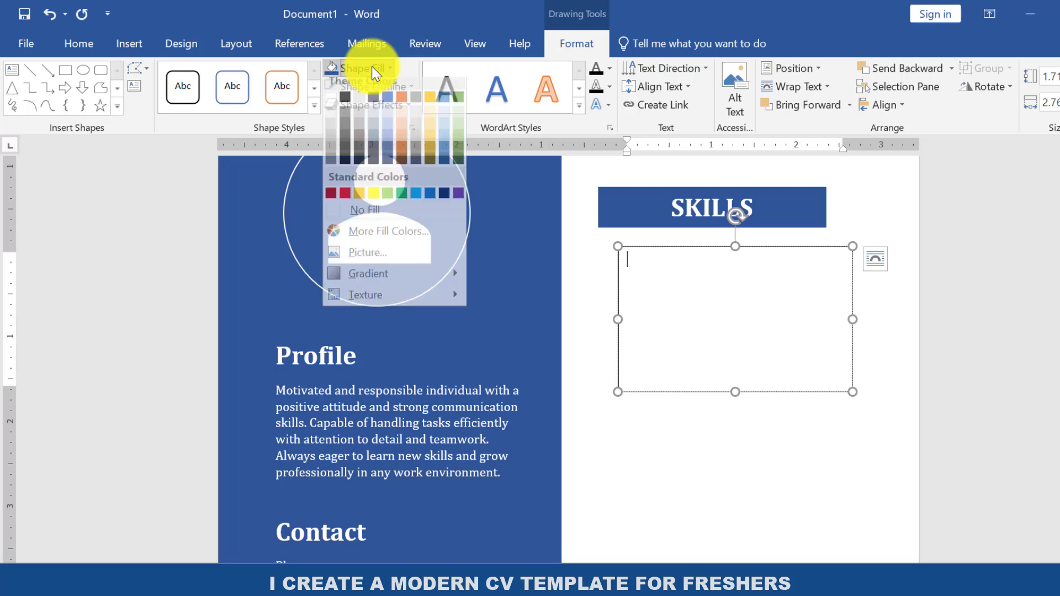
click(385, 220)
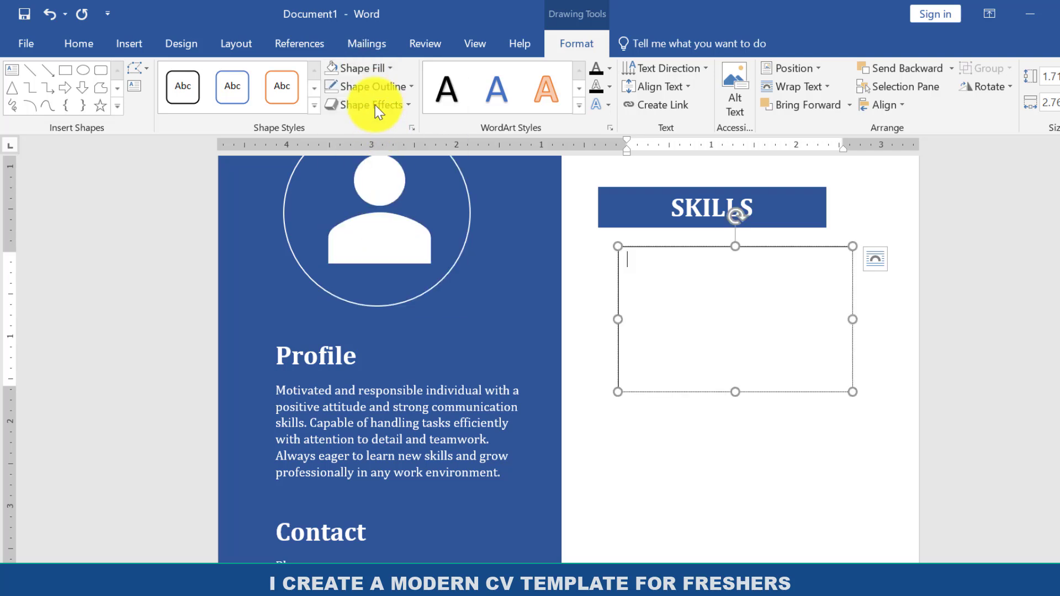
click(373, 87)
click(391, 237)
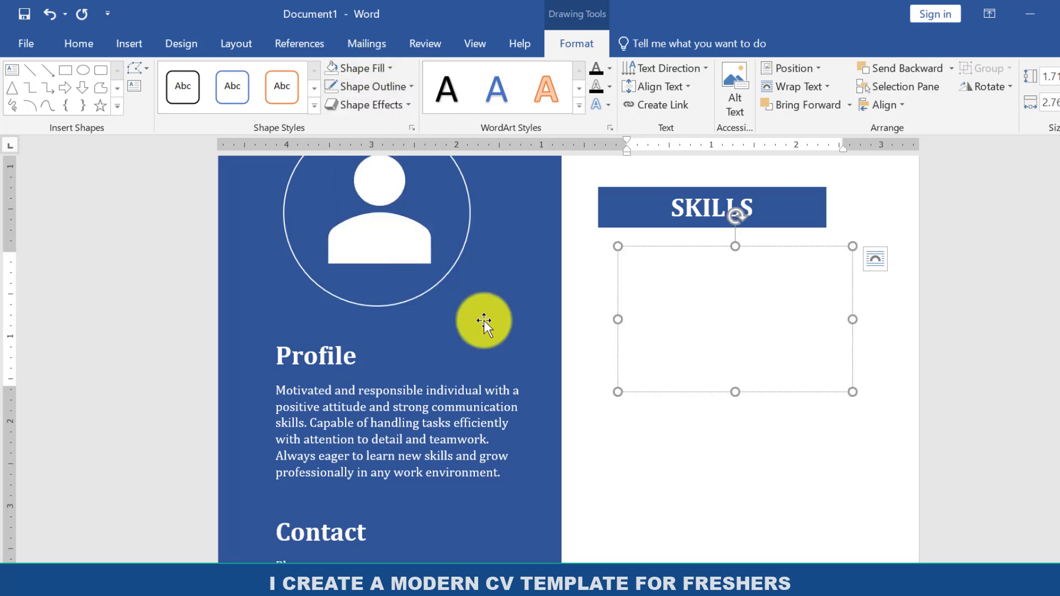
Copy the five skills from "Communication" to "MS Office Basics" in the Notepad file cv and paste them into the Word text box.
key(alt+Tab)
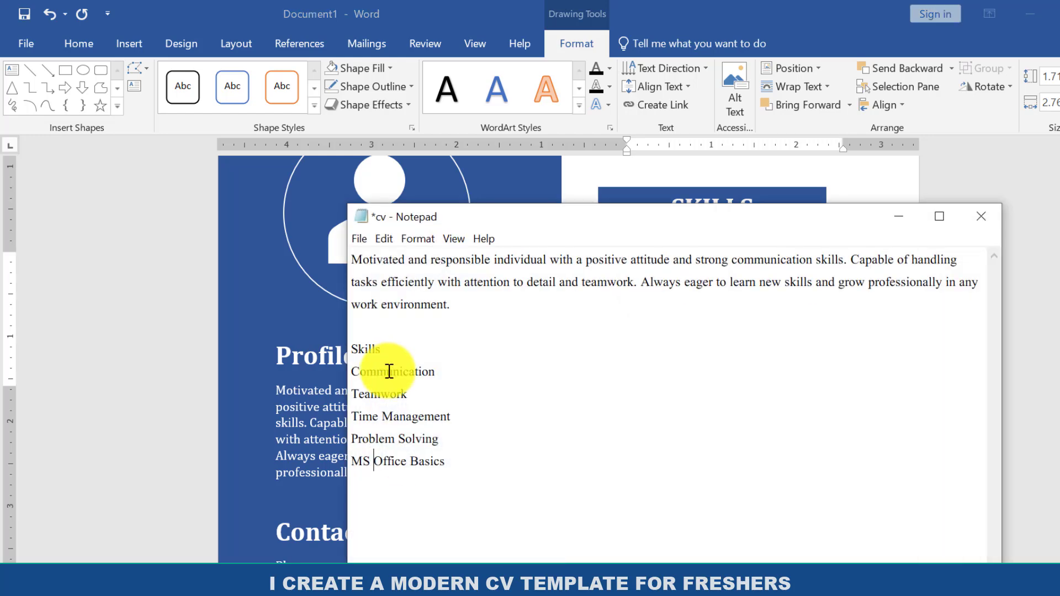
drag(353, 372, 446, 462)
right_click(397, 441)
click(465, 249)
click(265, 315)
click(644, 268)
key(ctrl+v)
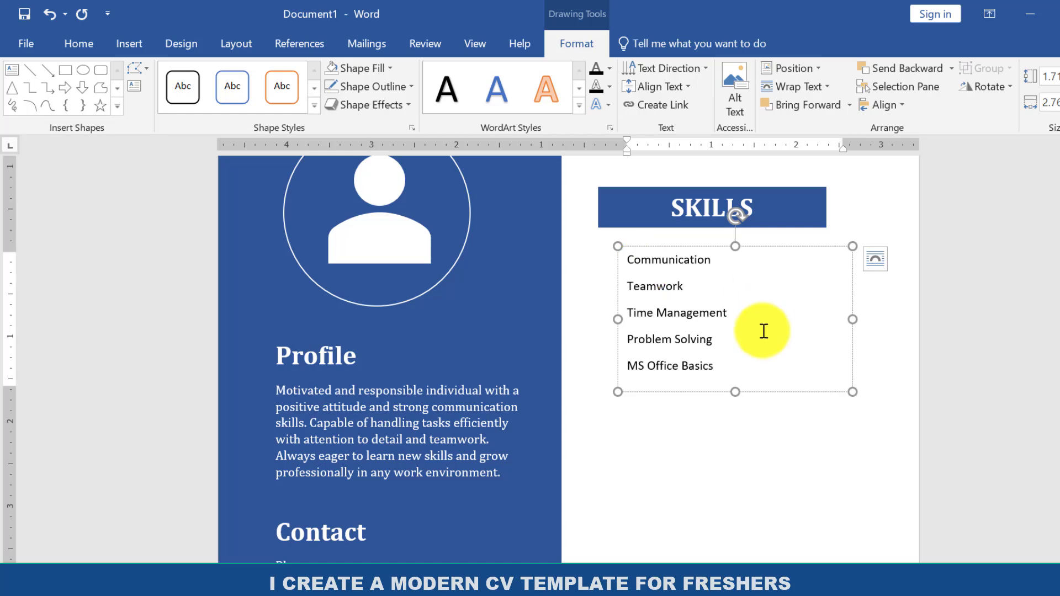
Change the whole skills list to Cambria and turn it into a bulleted list with its indent decreased one level.
key(ctrl+a)
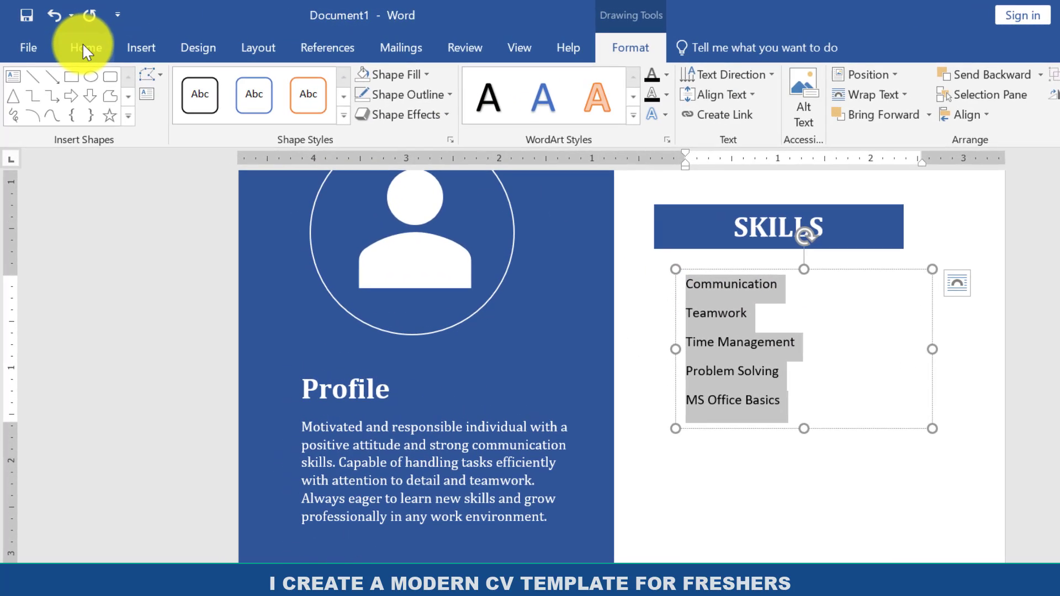
click(84, 49)
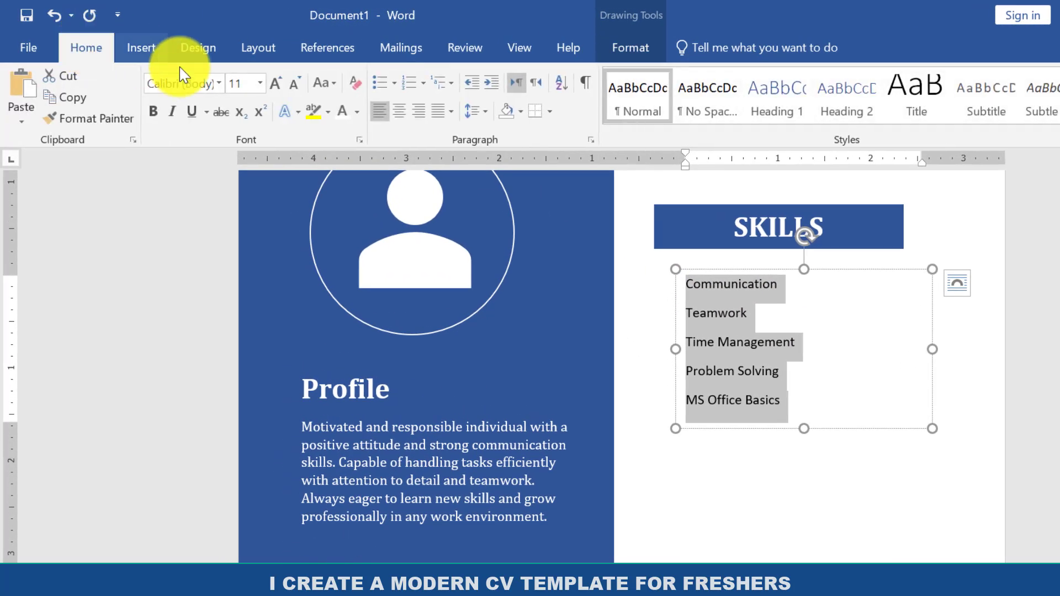
click(219, 86)
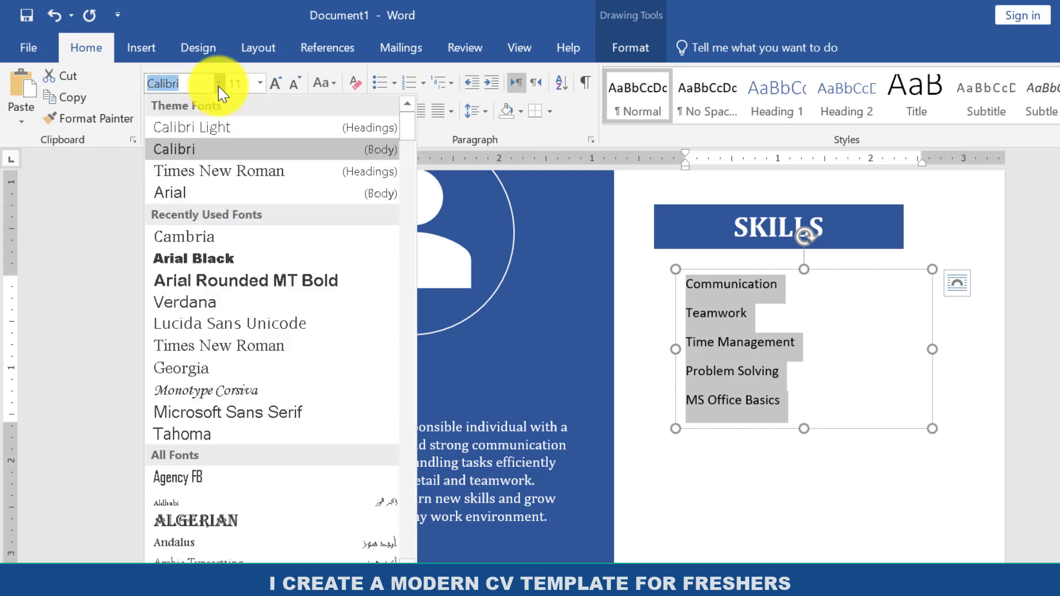
click(193, 238)
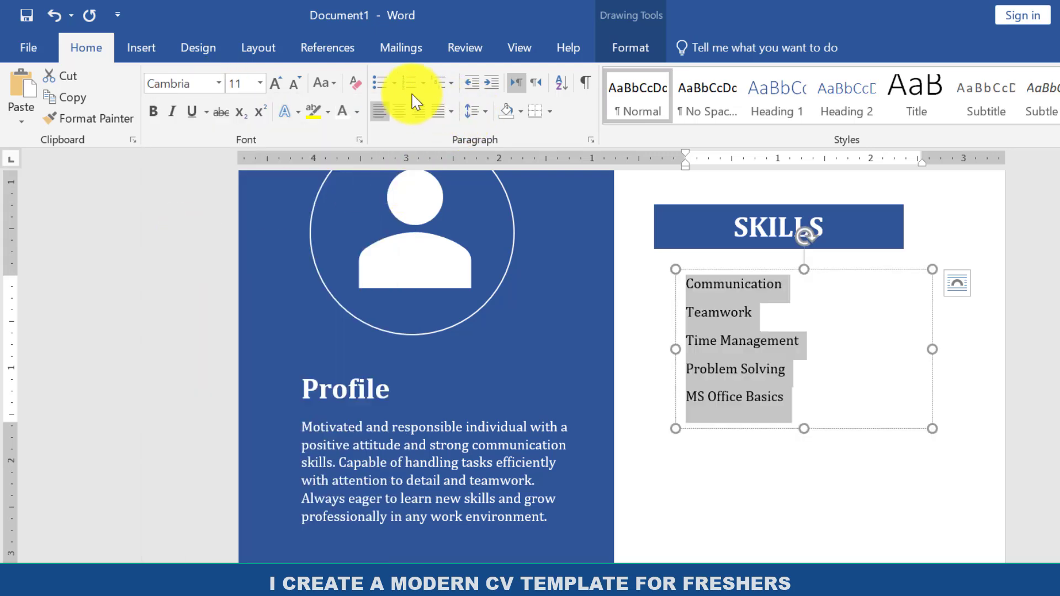
click(380, 85)
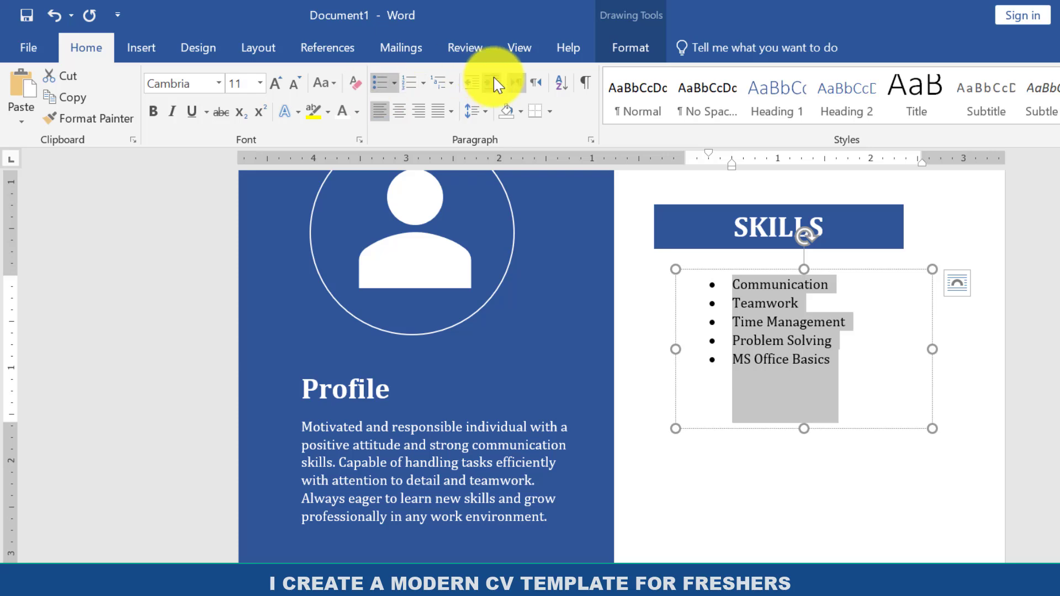
click(476, 84)
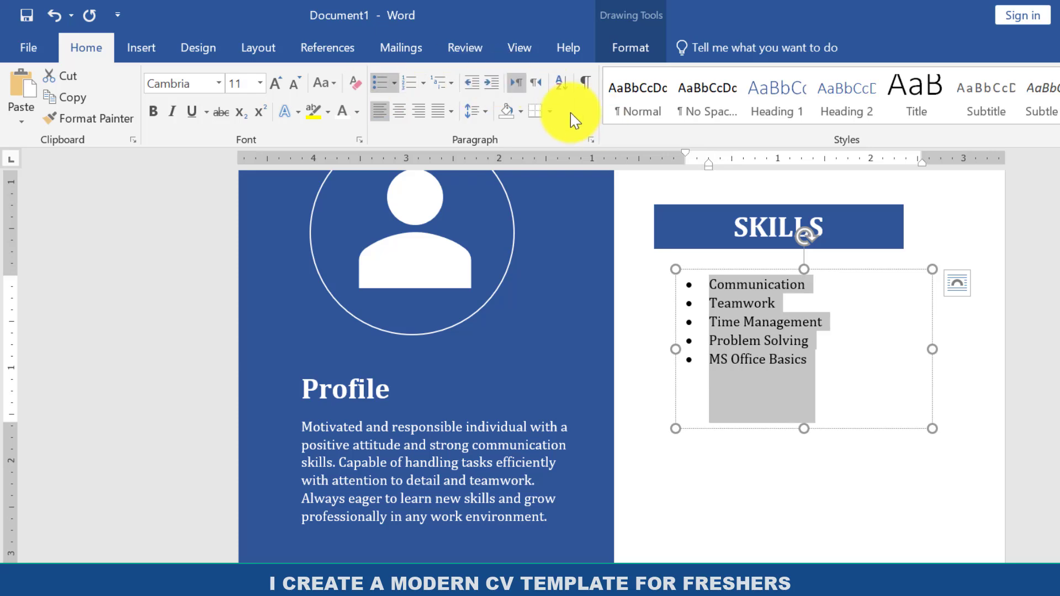
Set the font size of the bulleted skills list to 14.
click(276, 86)
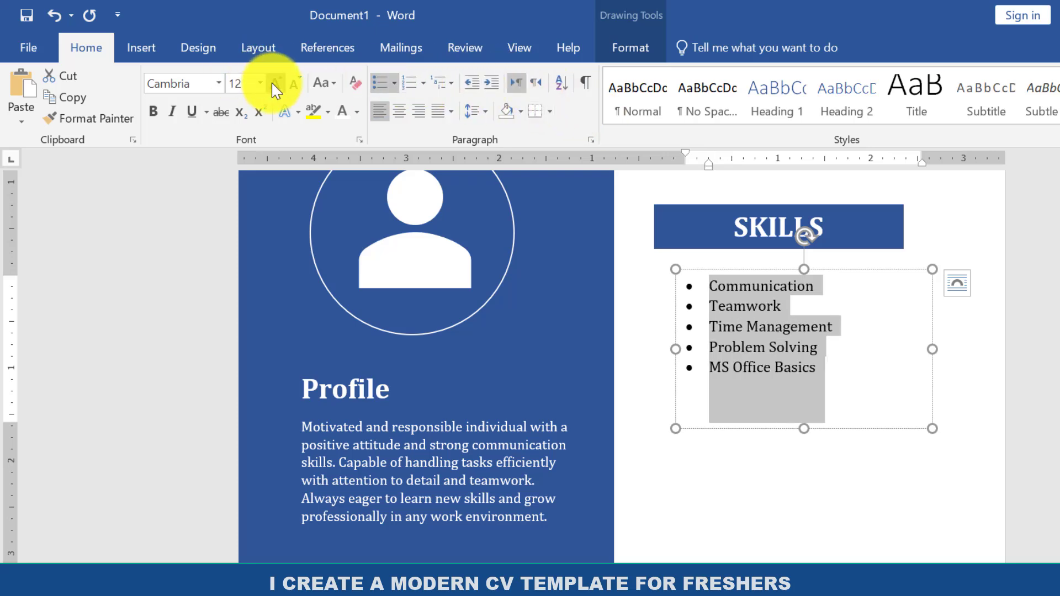
click(276, 85)
click(276, 86)
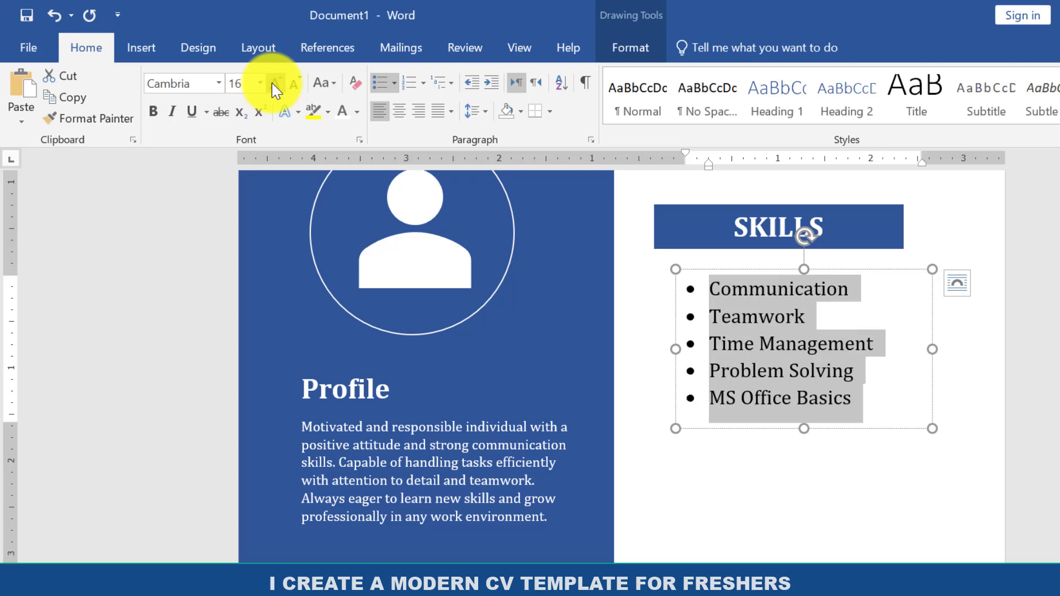
click(294, 86)
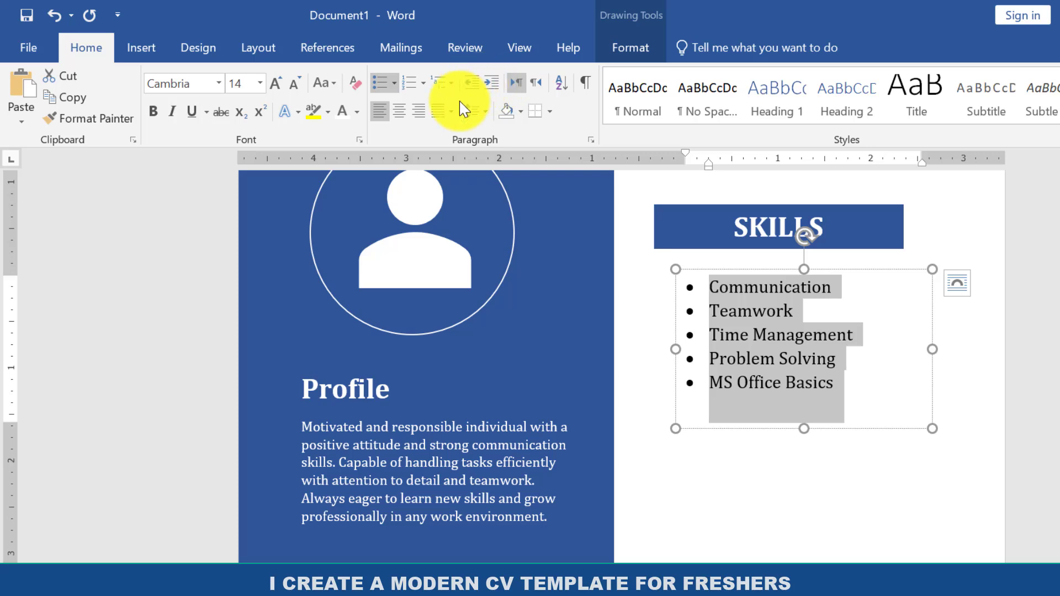
Set the skills list's line spacing to 1.5 and extend its text box downward to fit all five lines.
click(482, 112)
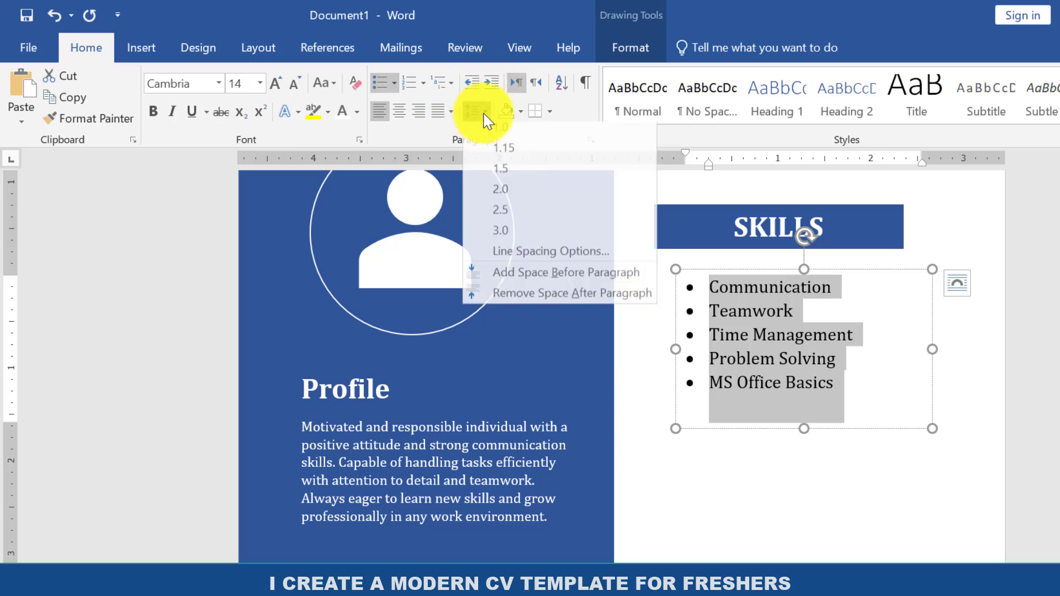
click(504, 181)
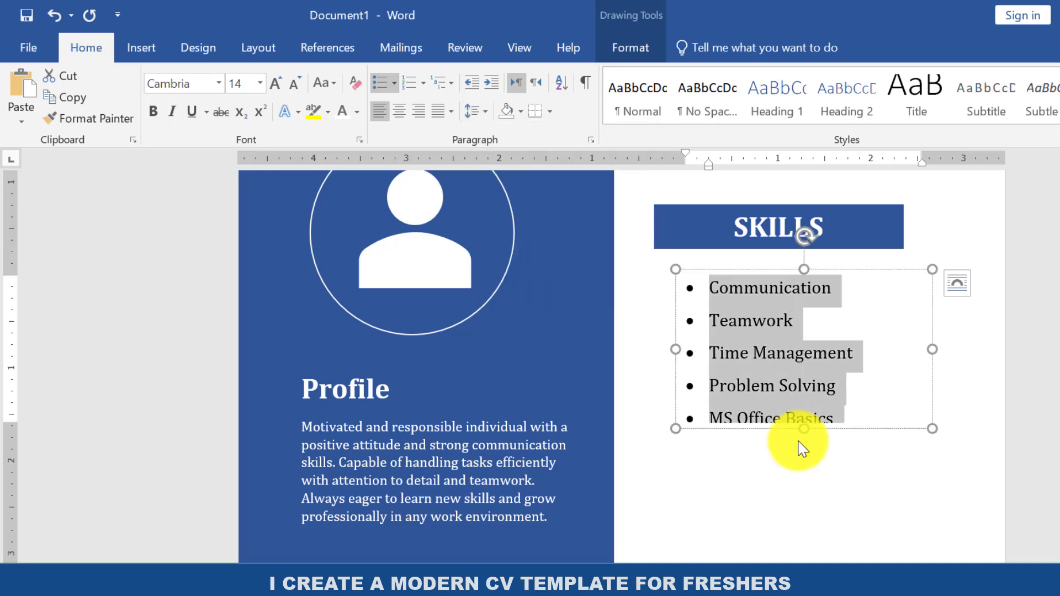
drag(801, 433, 800, 448)
click(855, 489)
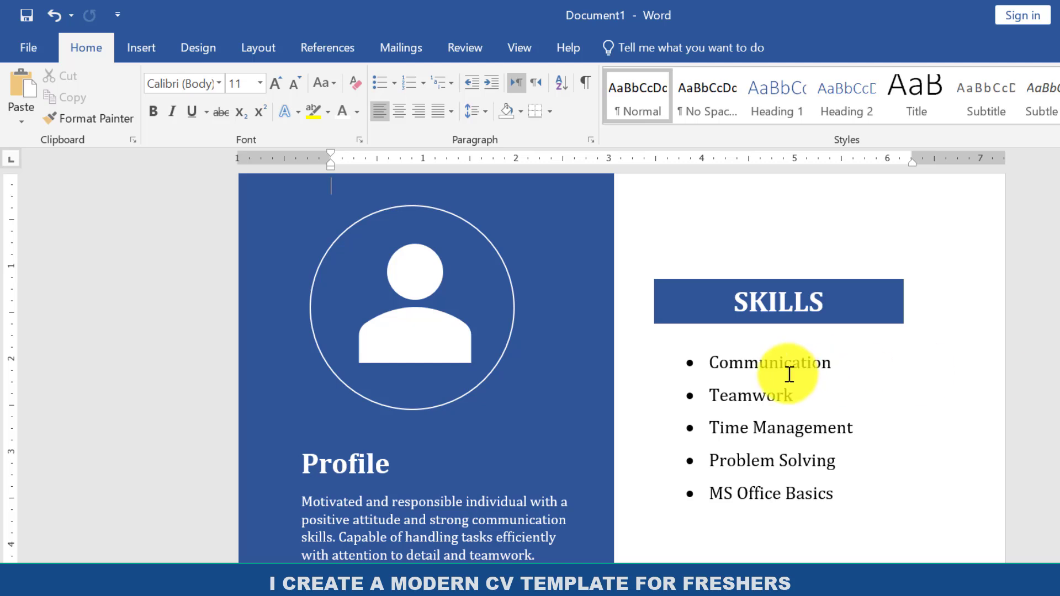
Shift the skills list left under its heading and place a duplicate of the SKILLS heading bar just below the list.
click(788, 372)
drag(755, 344, 734, 343)
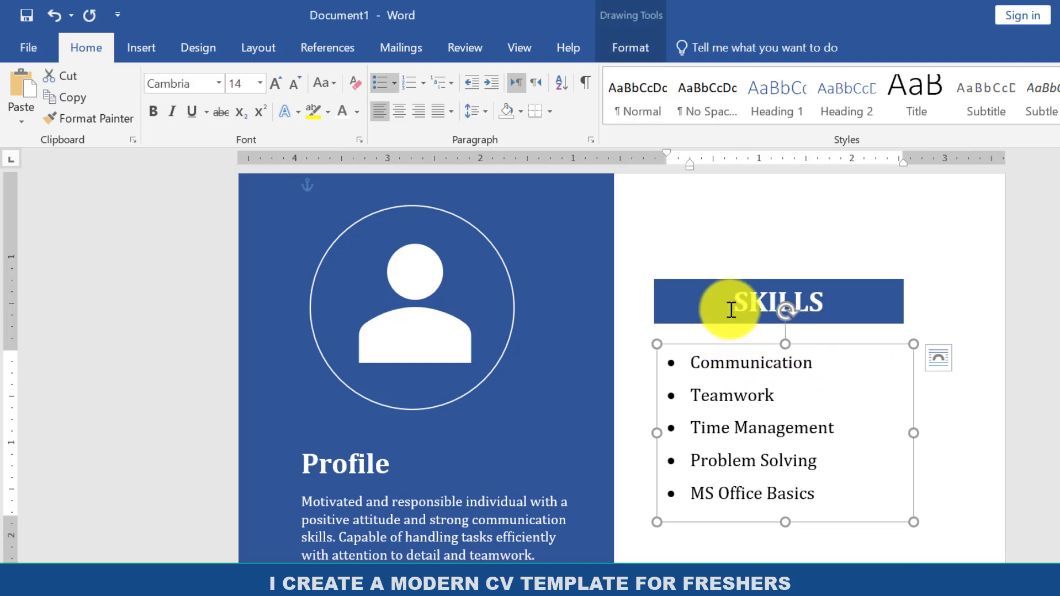
click(730, 308)
click(723, 283)
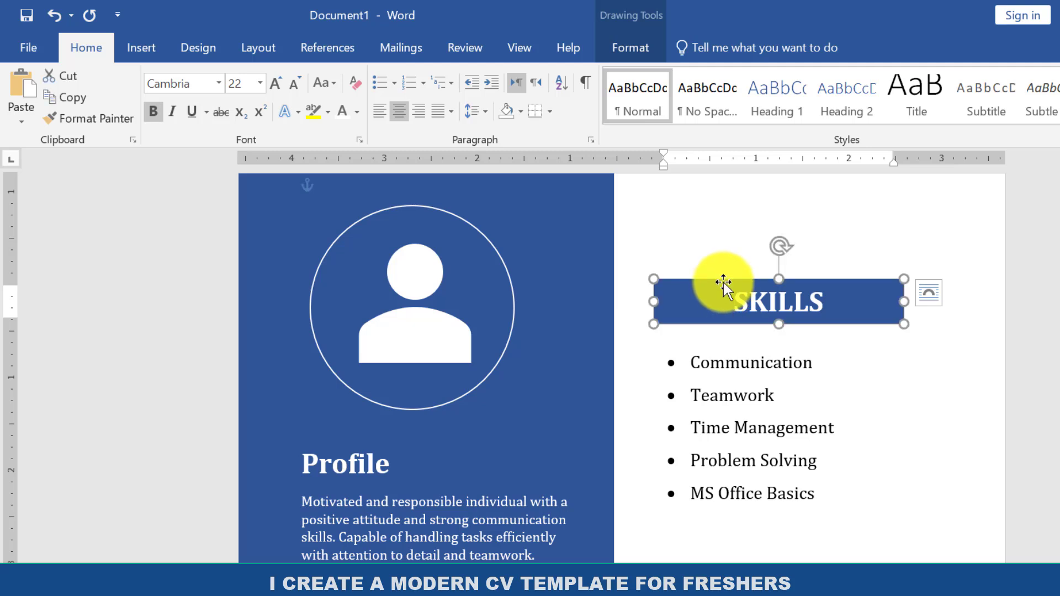
key(ctrl+d)
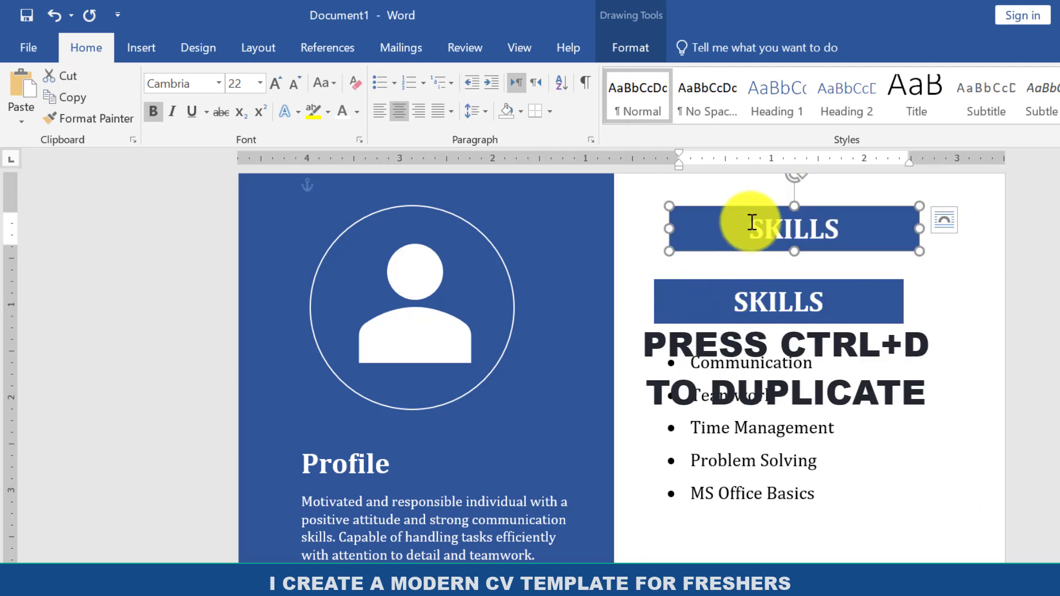
drag(757, 210, 743, 556)
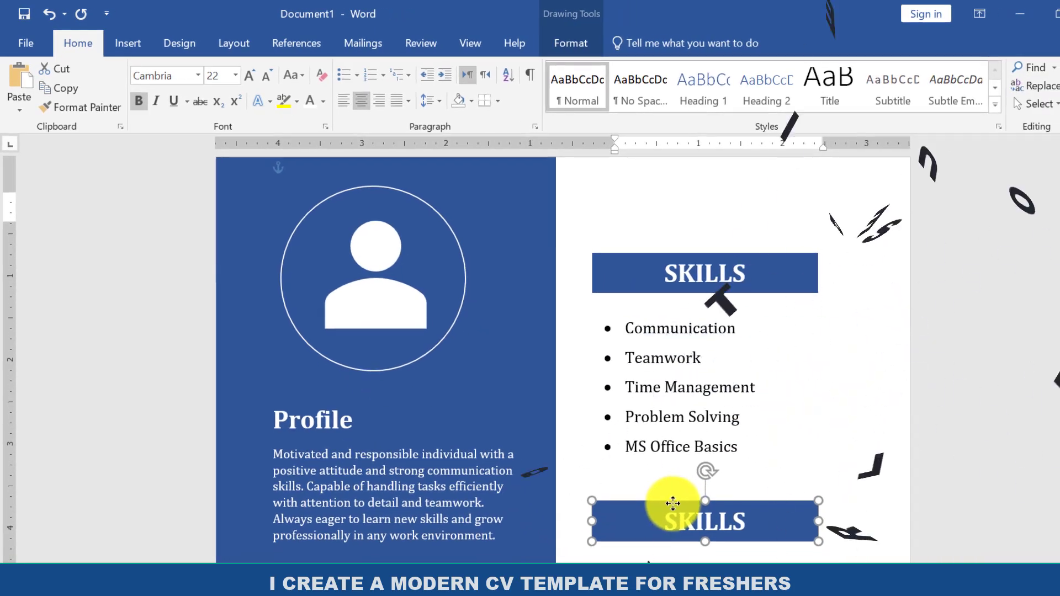
drag(672, 503, 674, 500)
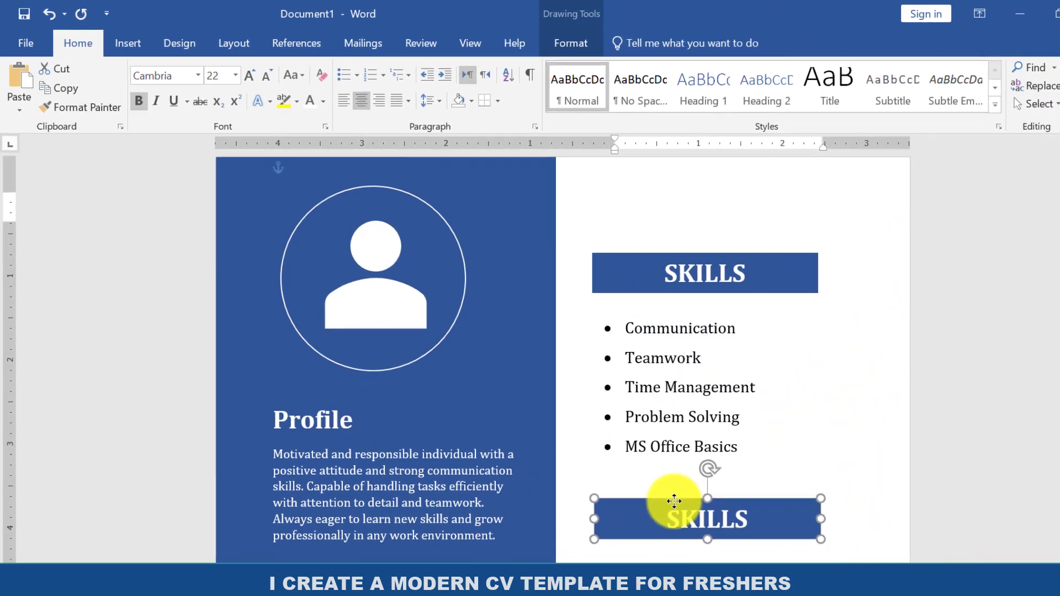
Shorten the skills list's text box slightly so its lower edge ends just beneath "MS Office Basics".
scroll(690, 442, down, 1)
scroll(745, 237, up, 1)
click(707, 364)
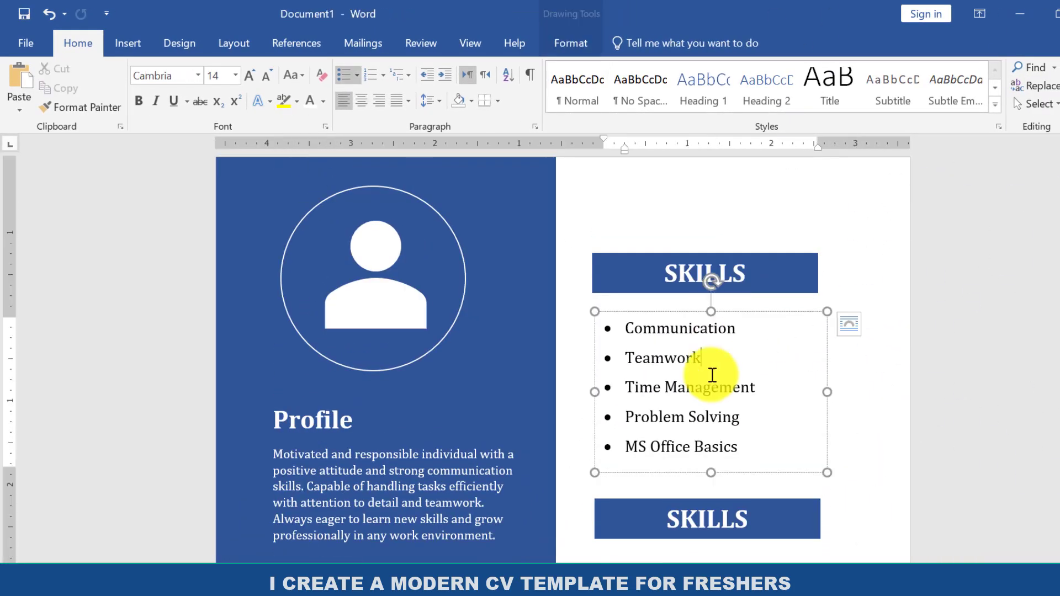
drag(712, 472, 711, 460)
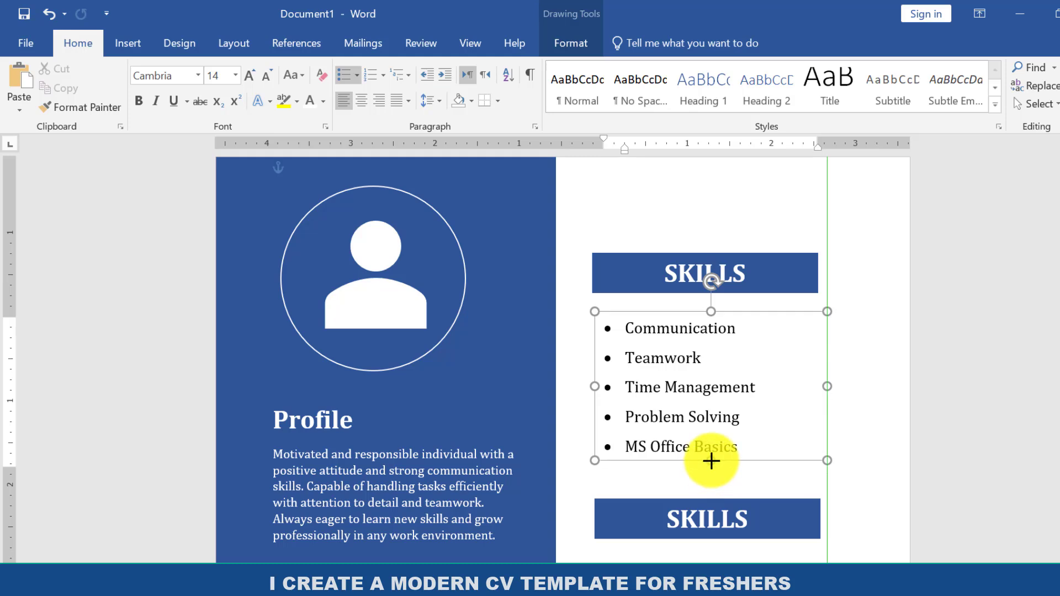
Replace the text of the duplicated heading bar below the skills list with EDUCATION.
click(724, 521)
key(BackSpace)
key(BackSpace)
key(BackSpace)
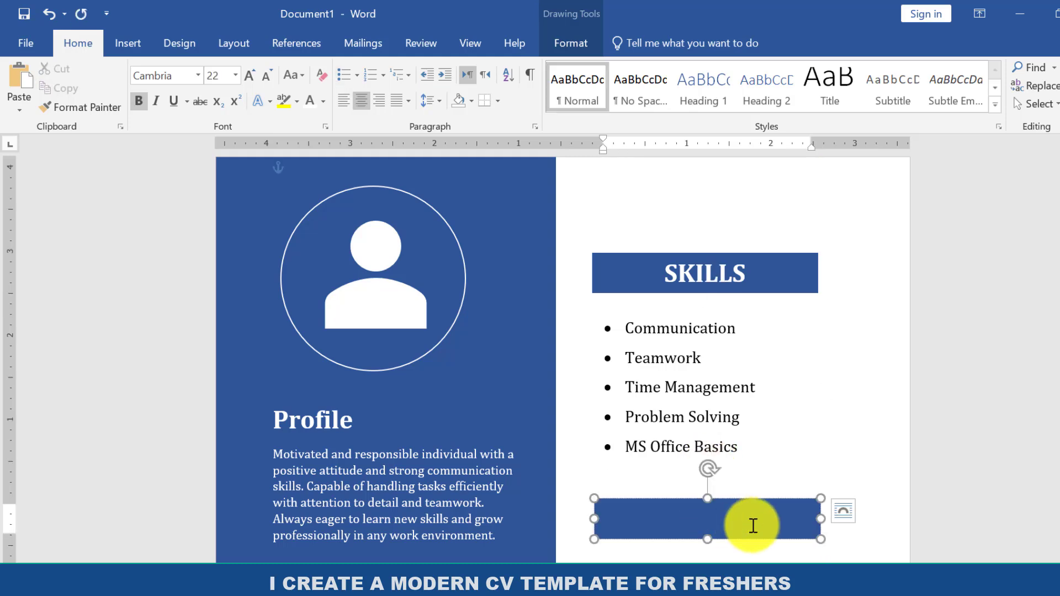
text(EDUCATION)
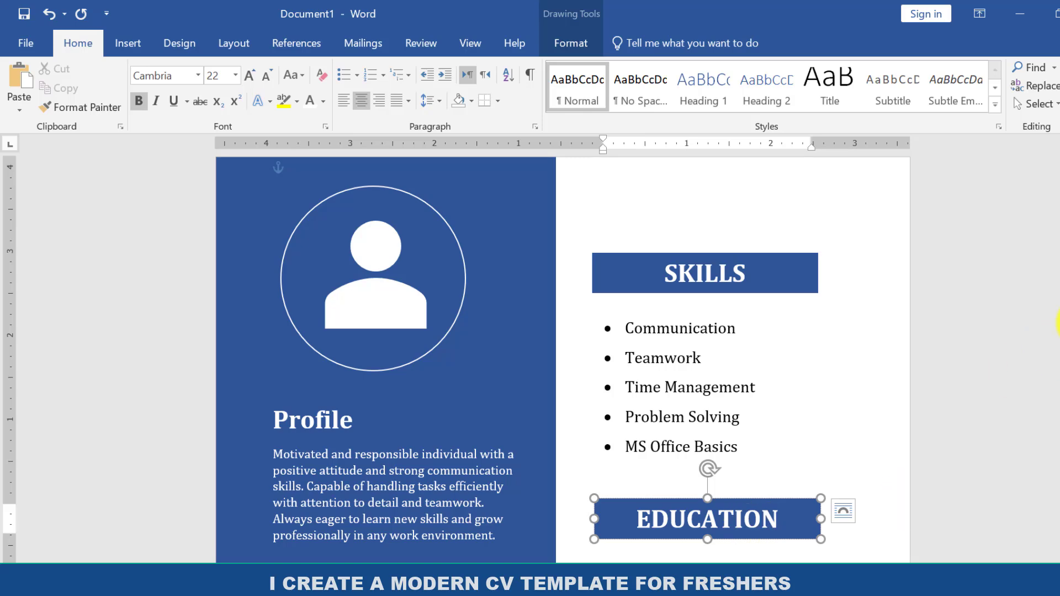
Draw a text box about 2.58" high and 3.49" wide below the EDUCATION heading, with its left side near the heading's left edge.
scroll(726, 414, down, 4)
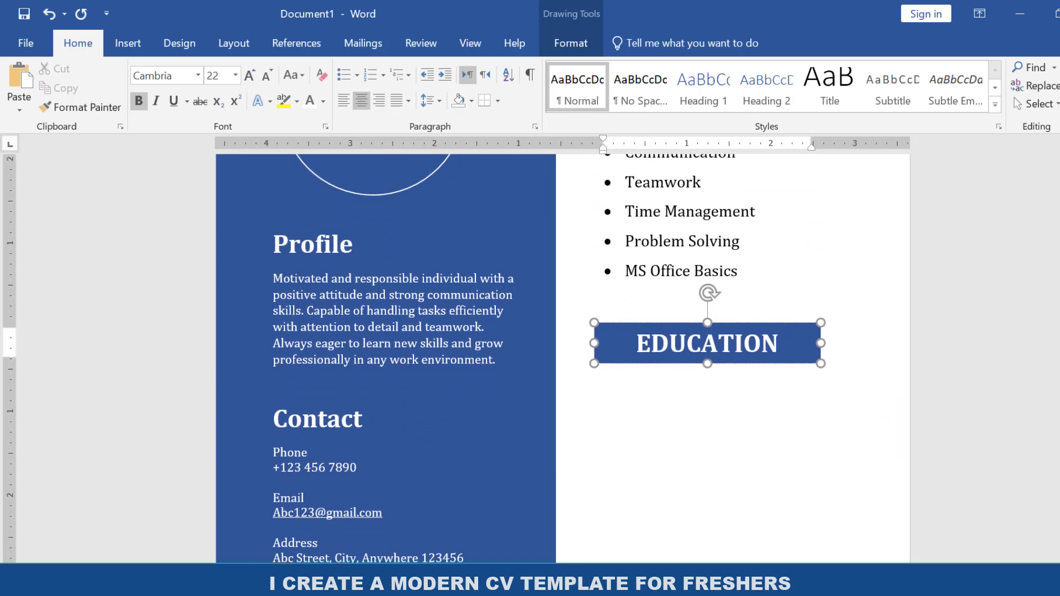
click(722, 411)
scroll(721, 411, up, 4)
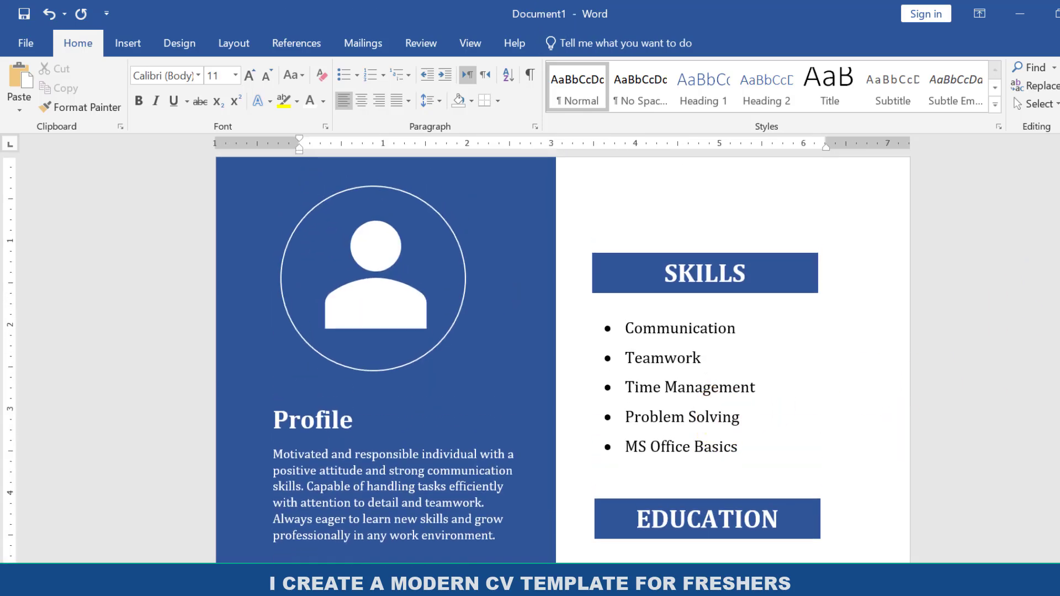
scroll(559, 334, down, 4)
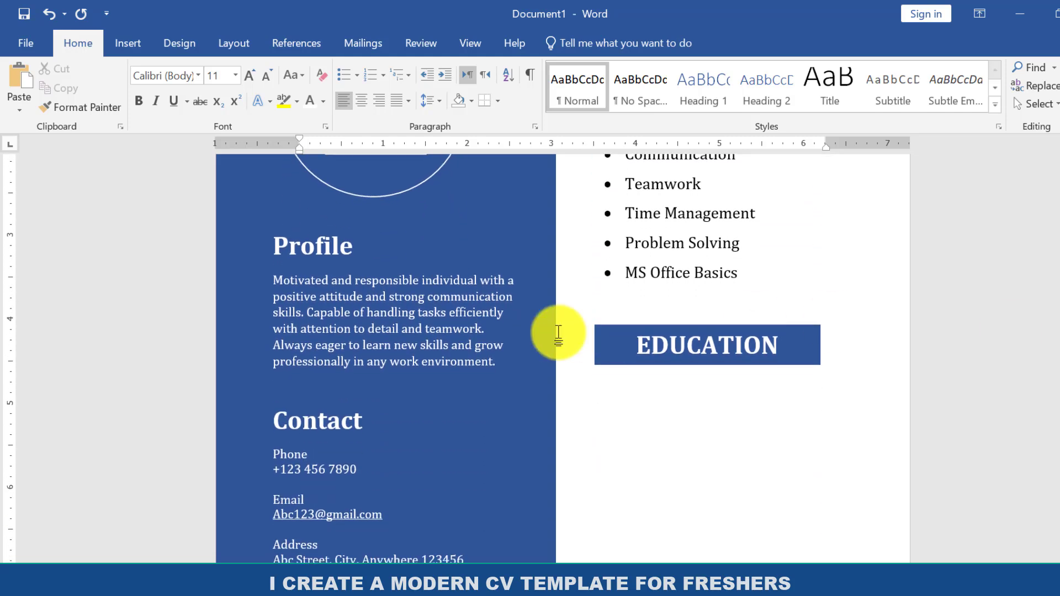
click(136, 37)
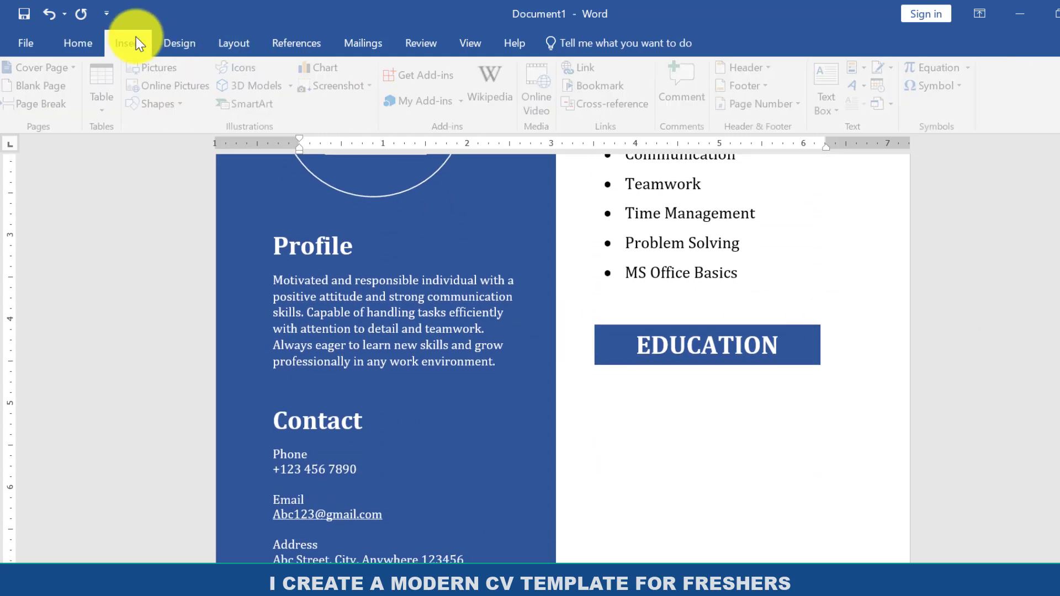
click(168, 105)
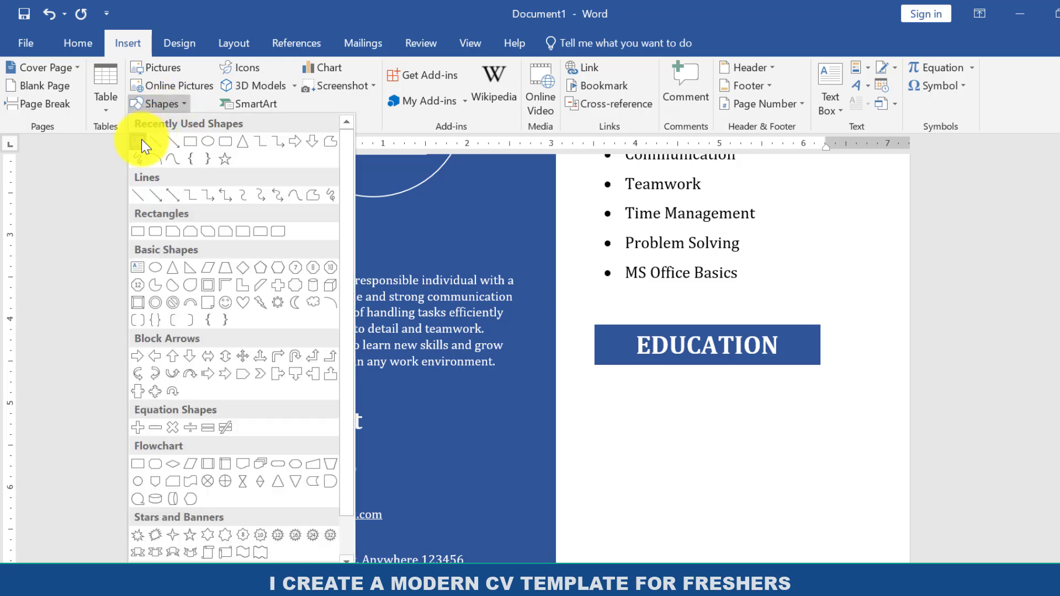
click(141, 140)
drag(620, 385, 889, 567)
drag(756, 567, 748, 446)
drag(620, 337, 597, 337)
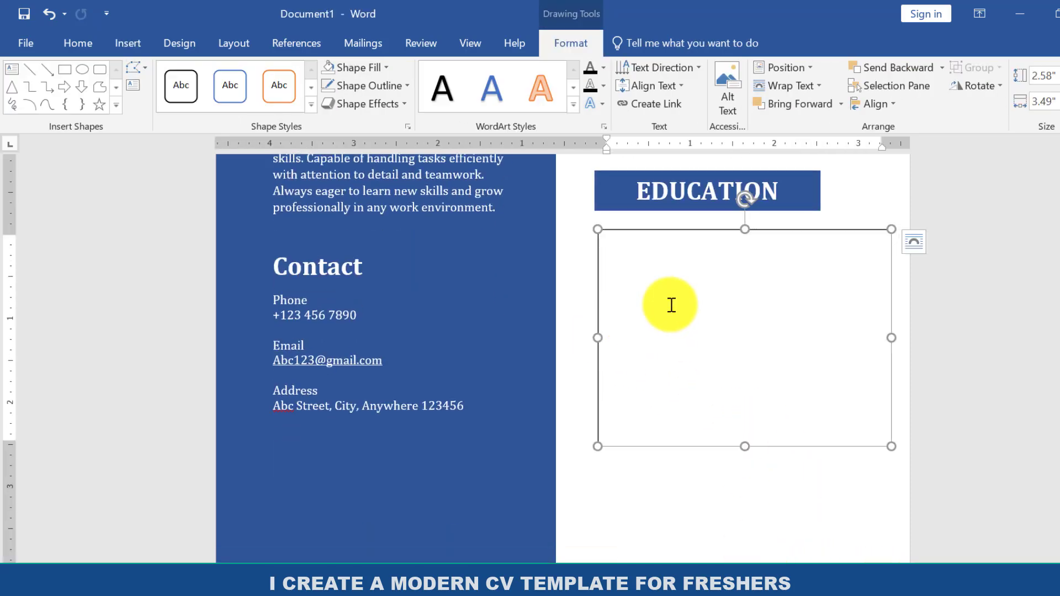
Apply the No Spacing style to the new text box below EDUCATION and set its font to Cambria.
click(97, 38)
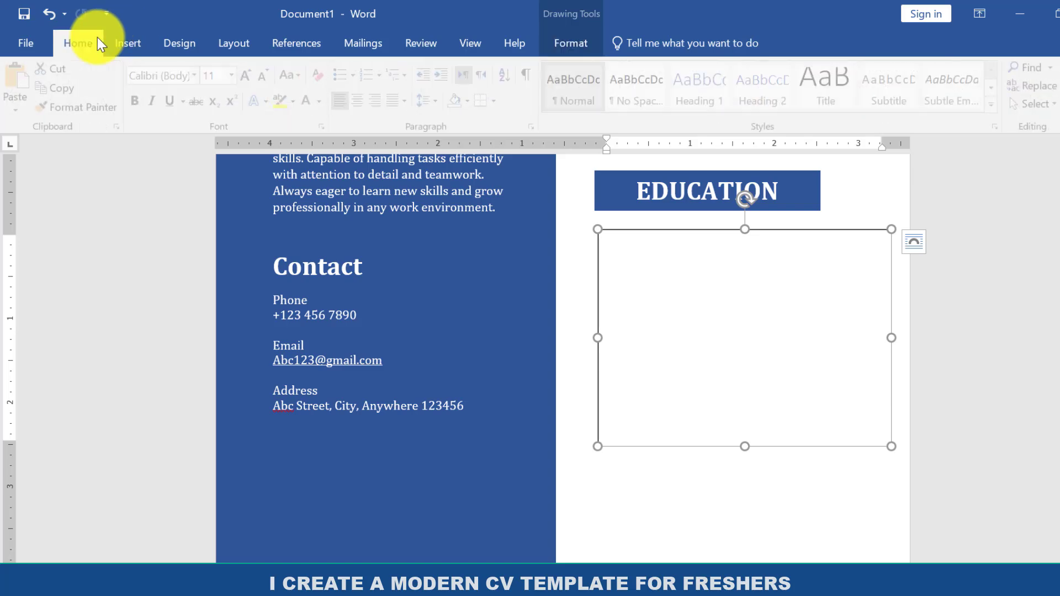
click(198, 76)
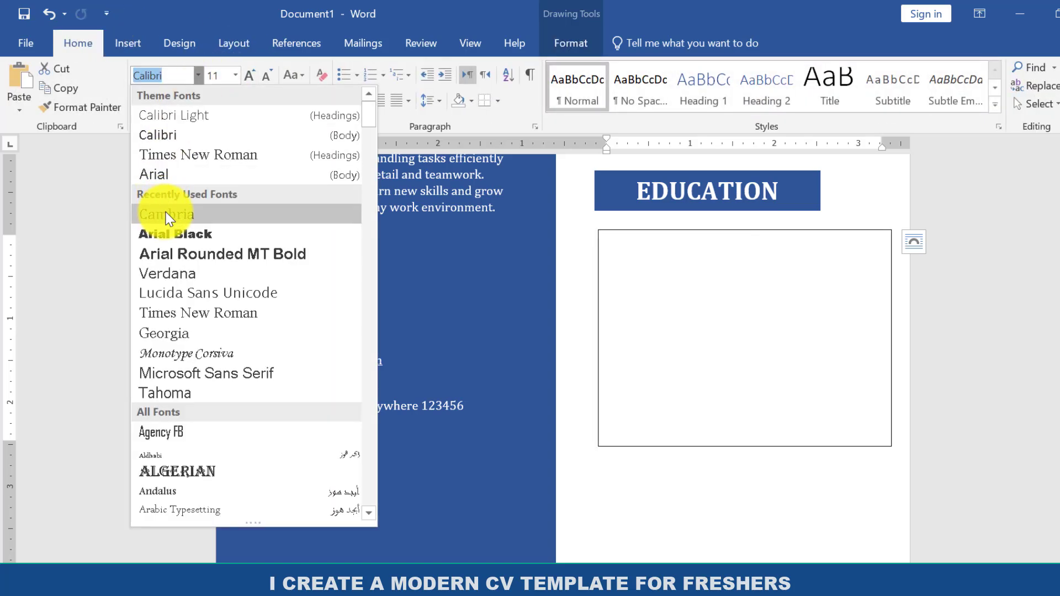
click(166, 214)
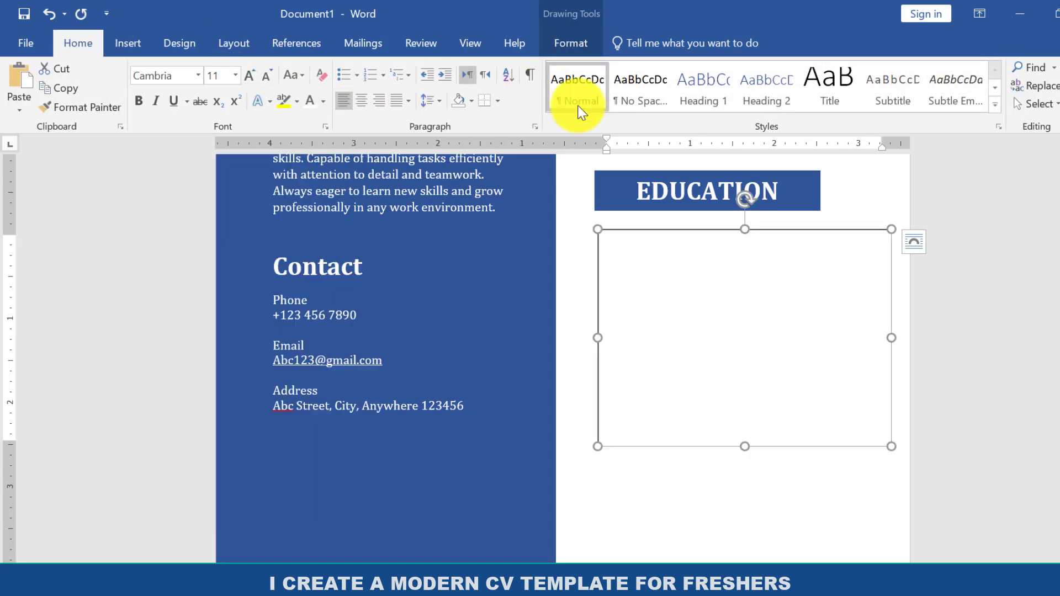
click(646, 88)
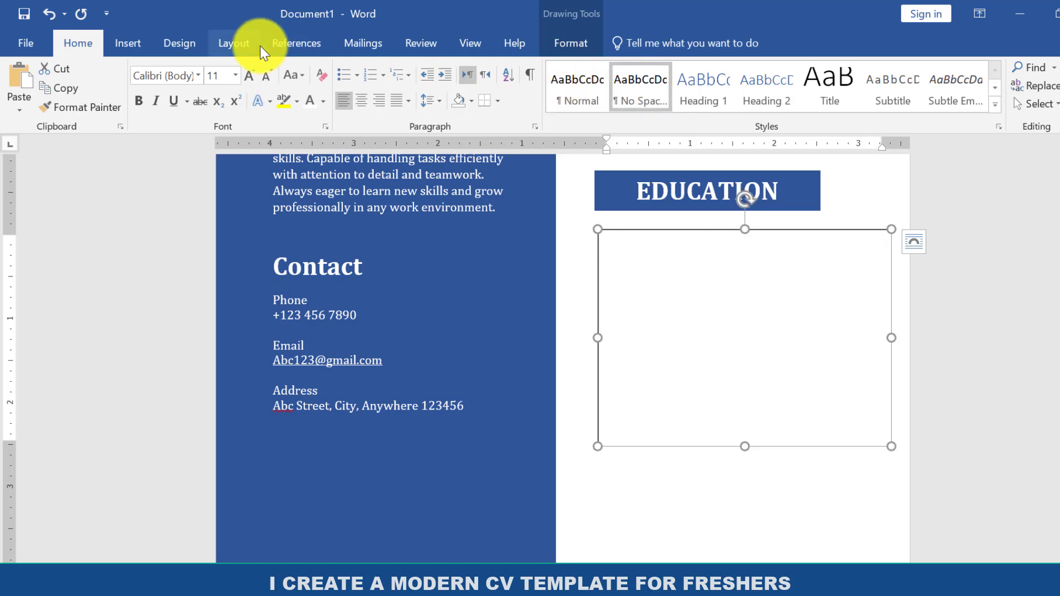
click(198, 73)
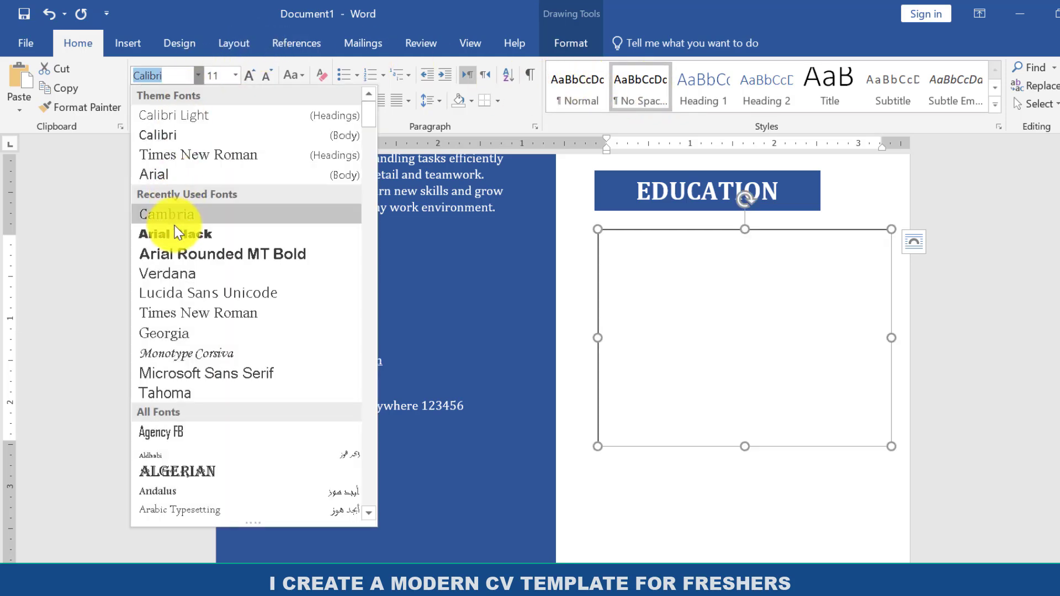
click(188, 214)
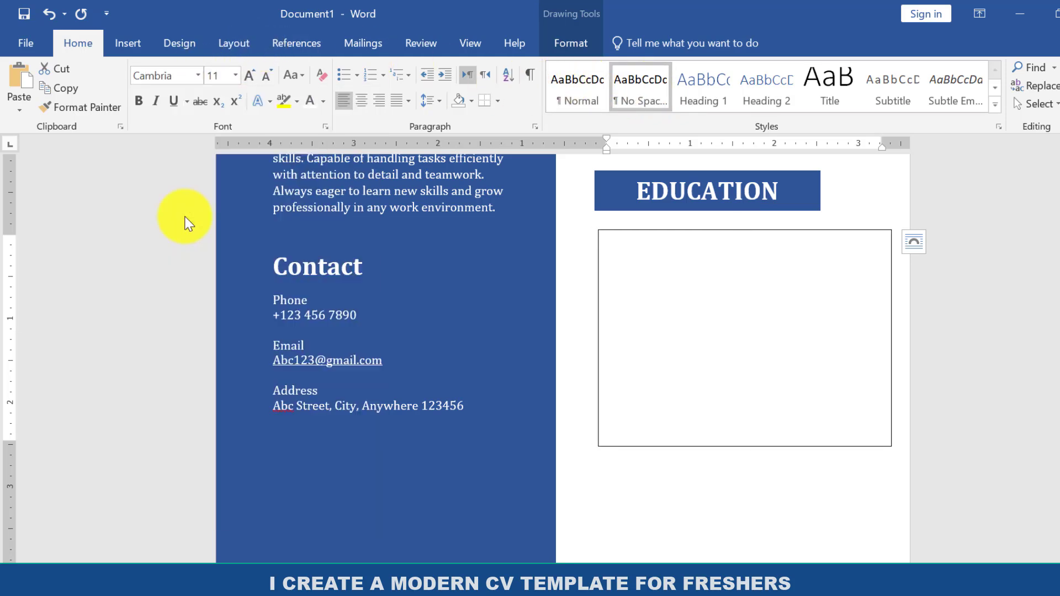
Enter two education entries on separate lines: Intermediate, BISE Peshawar, 2019-2021, and after a blank line Matric, BISE Peshawar, 2017-2019.
click(640, 267)
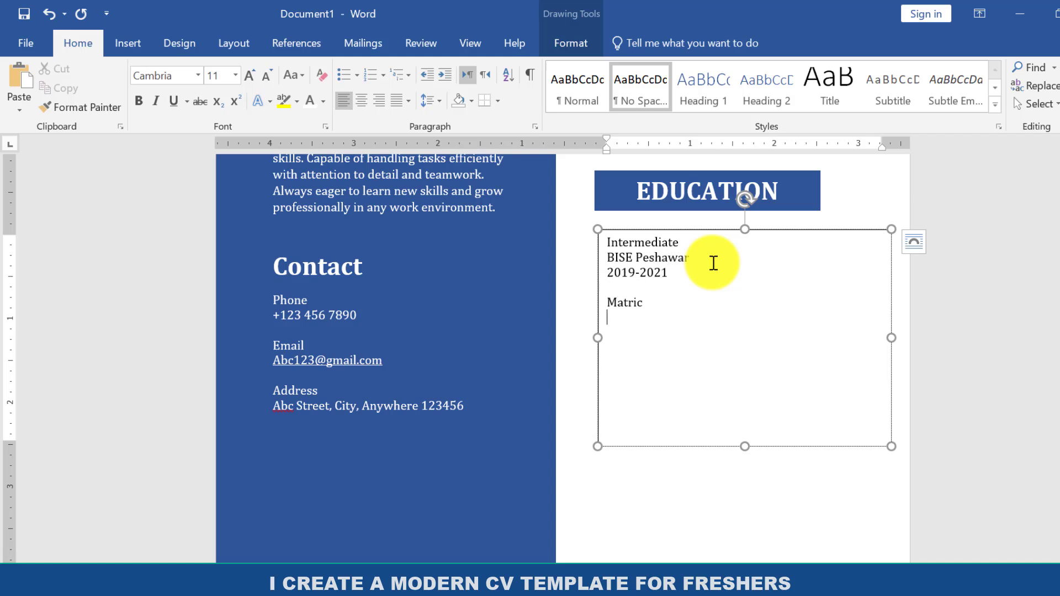
text(eshawe)
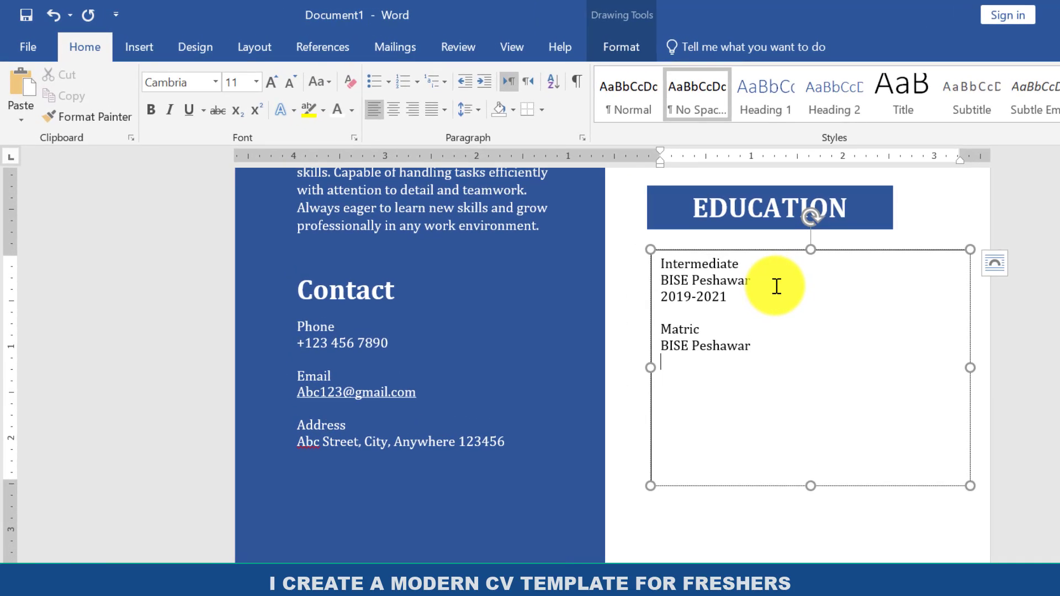
text(019)
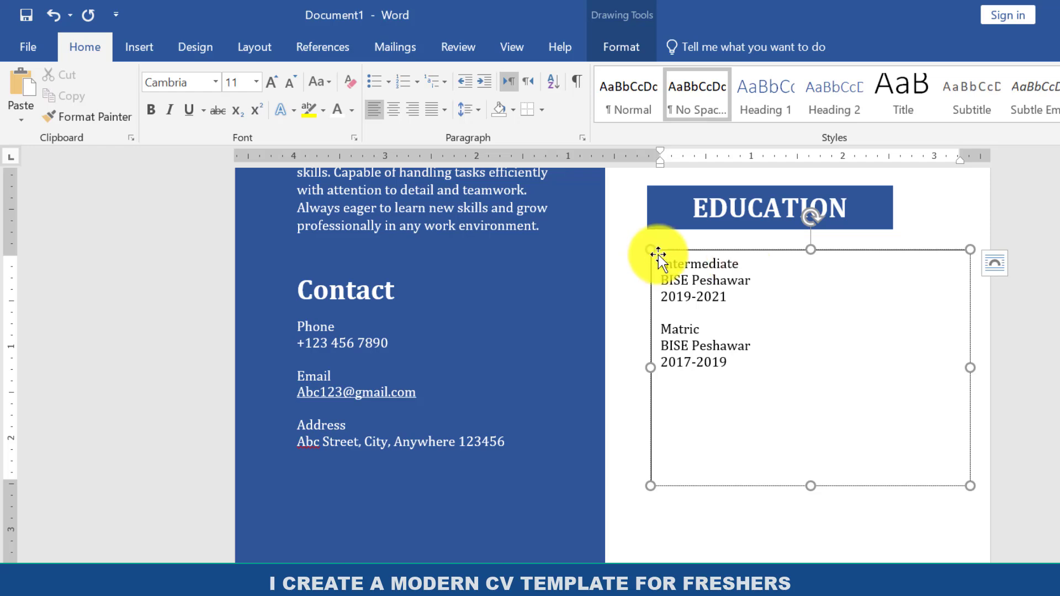
Make "Intermediate" bold at size 12 and italicize the "BISE Peshawar" line beneath it.
drag(743, 264, 660, 266)
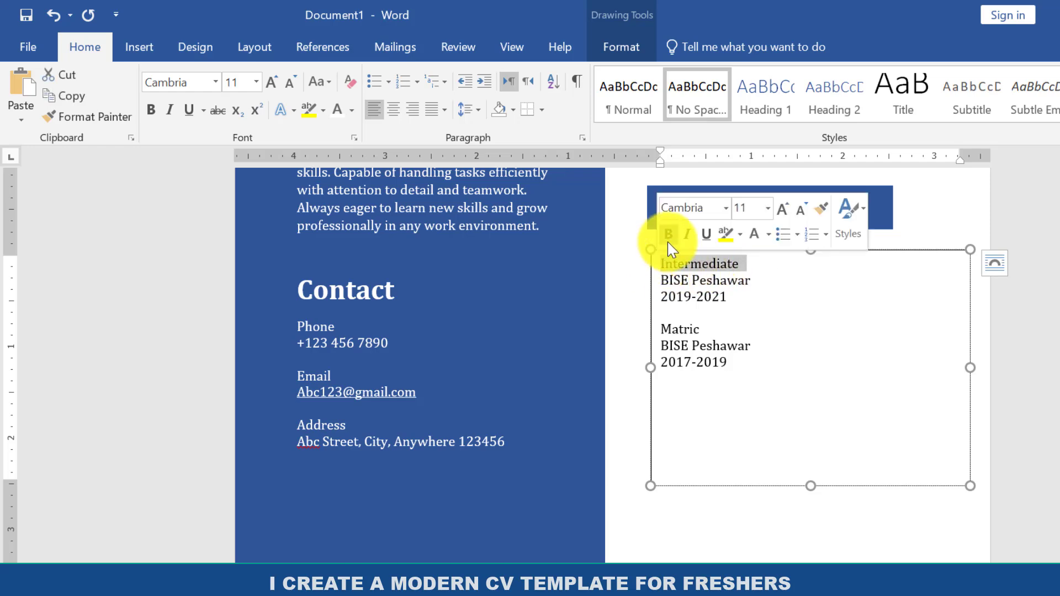
click(668, 234)
click(783, 211)
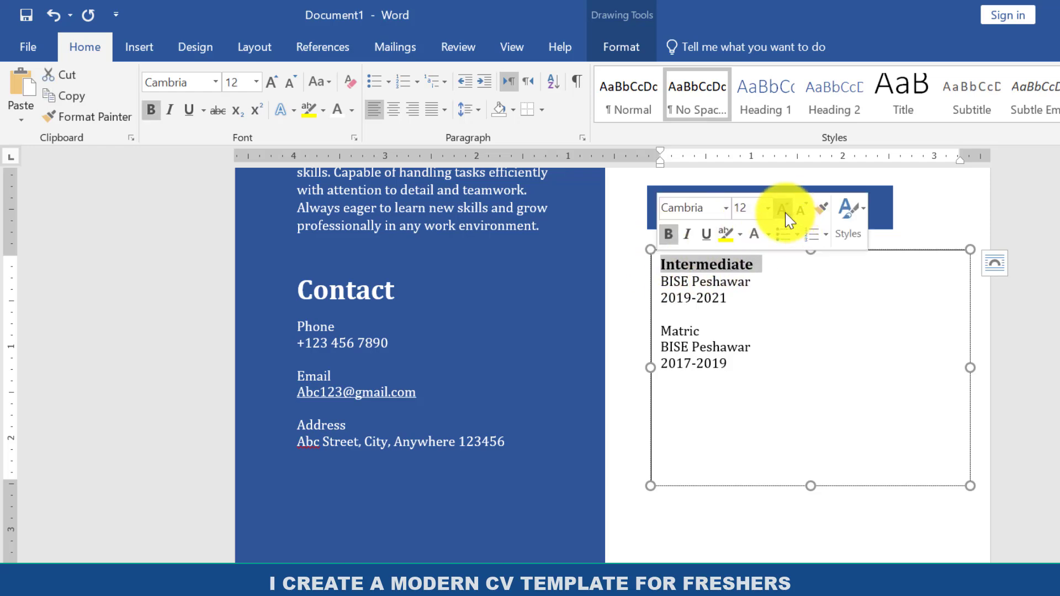
drag(752, 280, 654, 282)
click(692, 255)
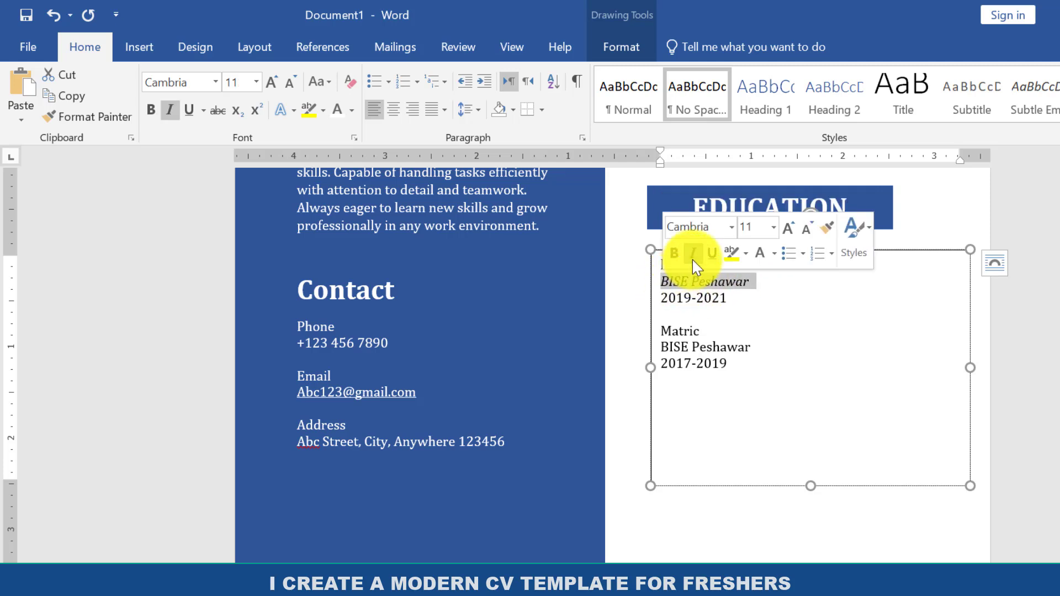
Make "Matric" bold at size 12 and italicize the "BISE Peshawar" line beneath it.
drag(714, 334, 662, 331)
click(667, 304)
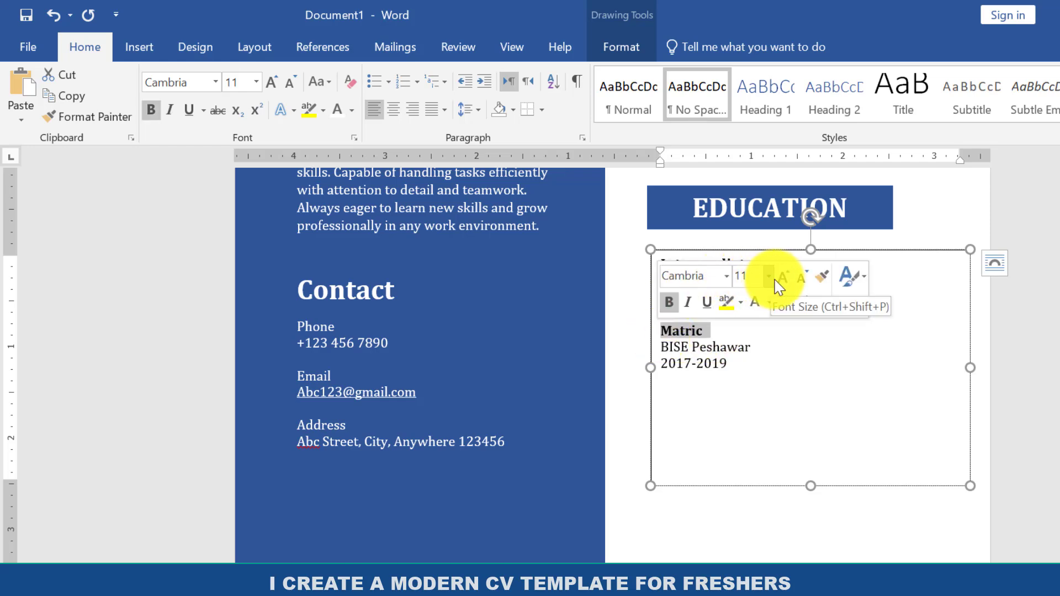
click(783, 286)
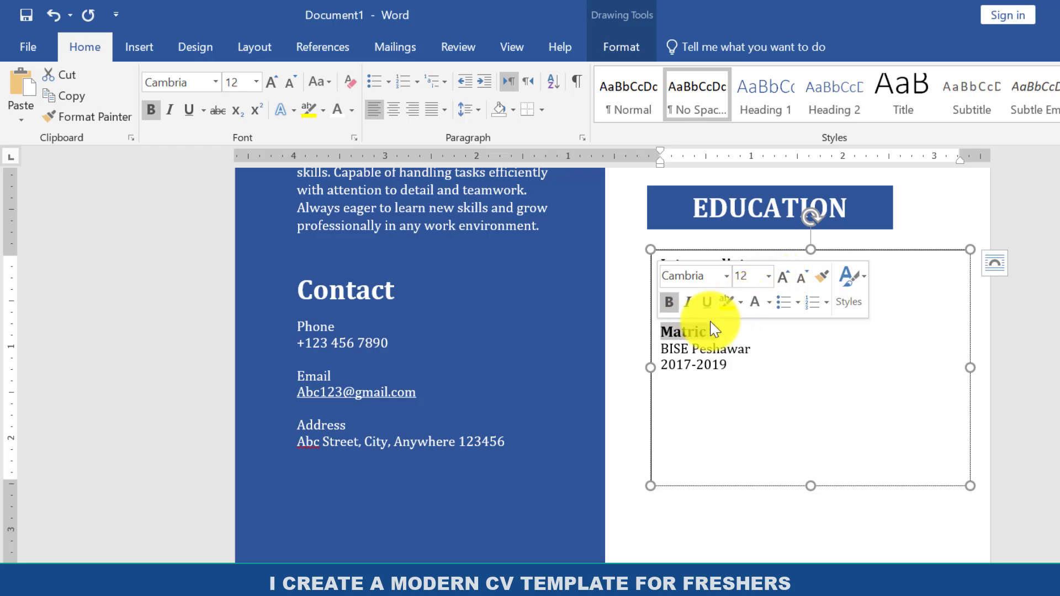
drag(748, 349, 670, 348)
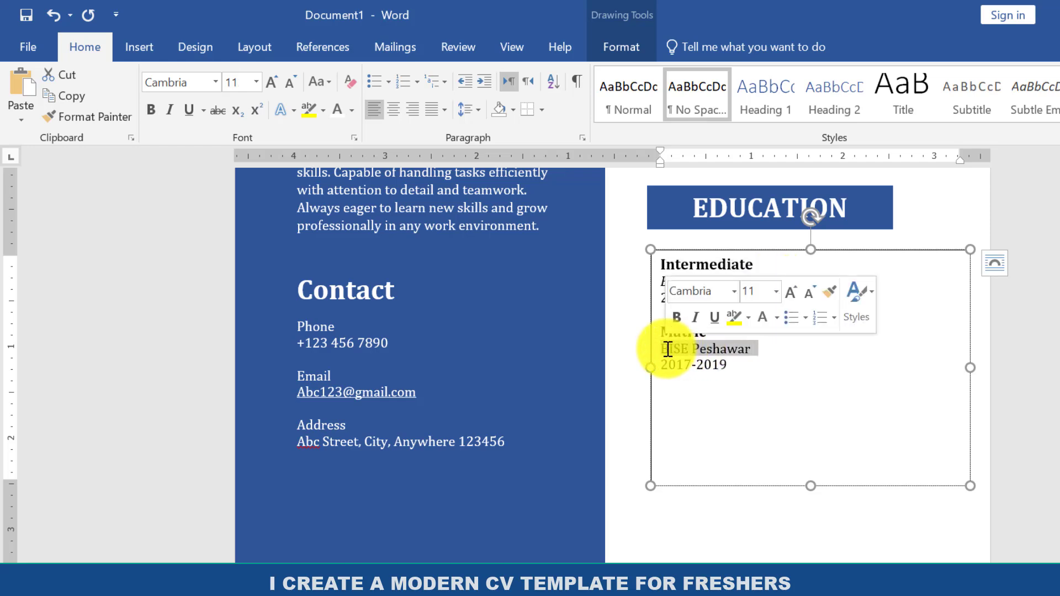
click(794, 440)
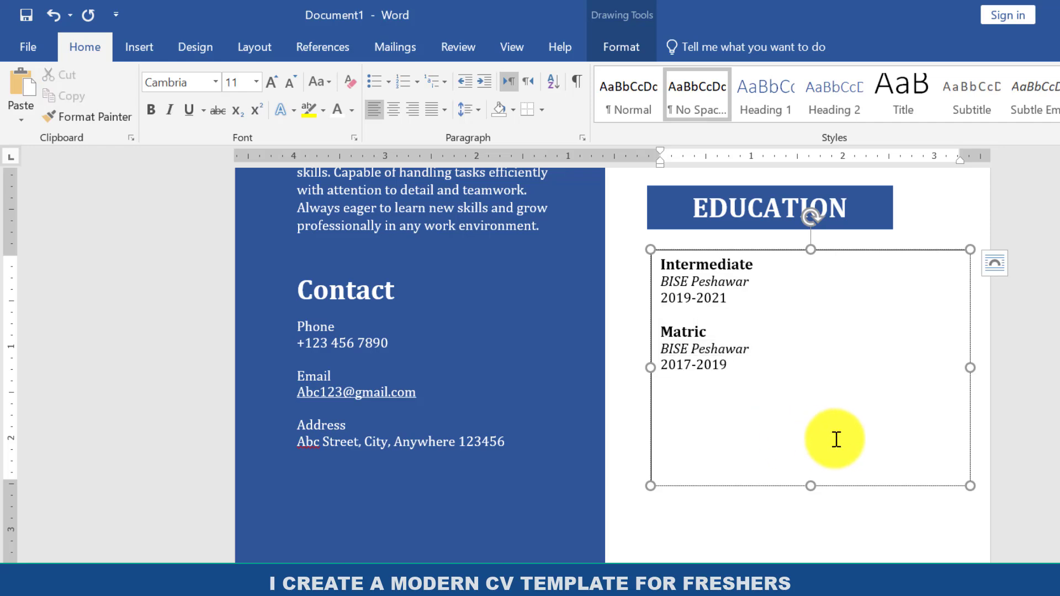
Shorten the education text box to about 1.52" high and place a copy of the EDUCATION heading bar below it.
drag(811, 485, 811, 389)
click(758, 190)
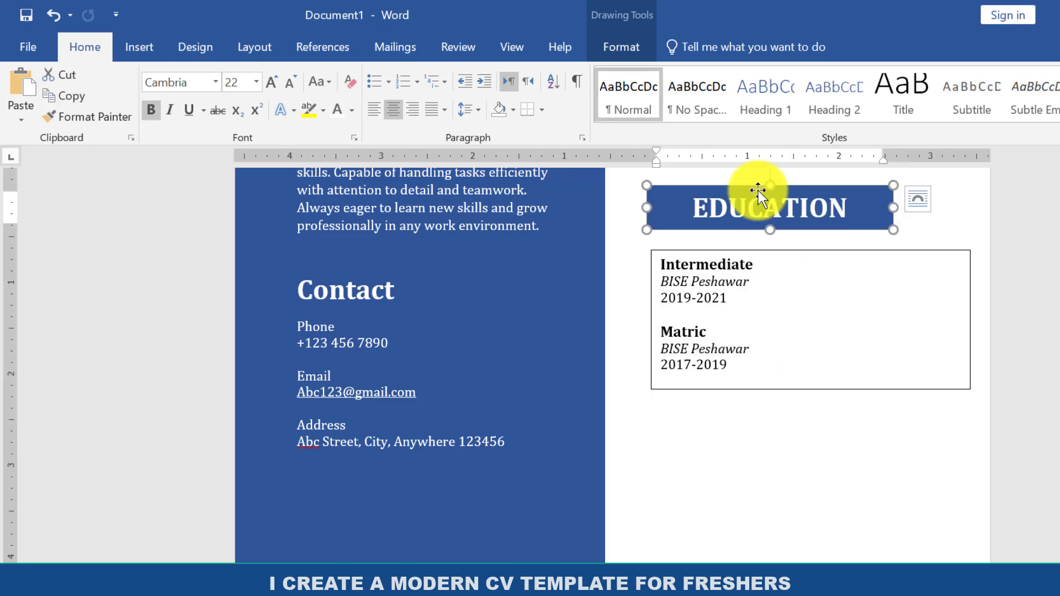
key(ctrl+c)
key(ctrl+v)
drag(838, 244, 836, 553)
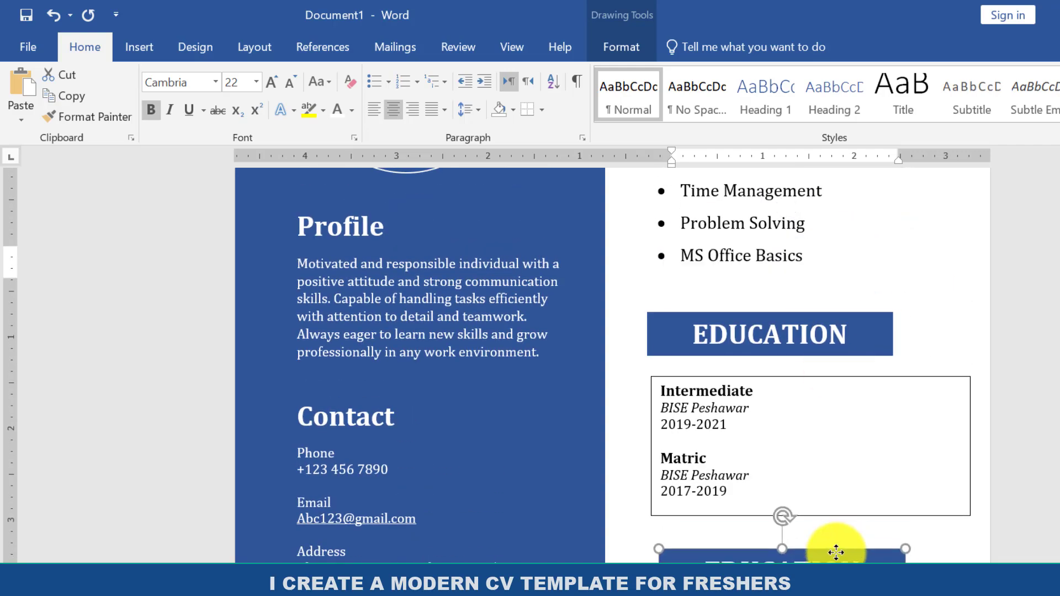
Remove the fill and outline from the text box holding the Intermediate and Matric entries.
click(834, 405)
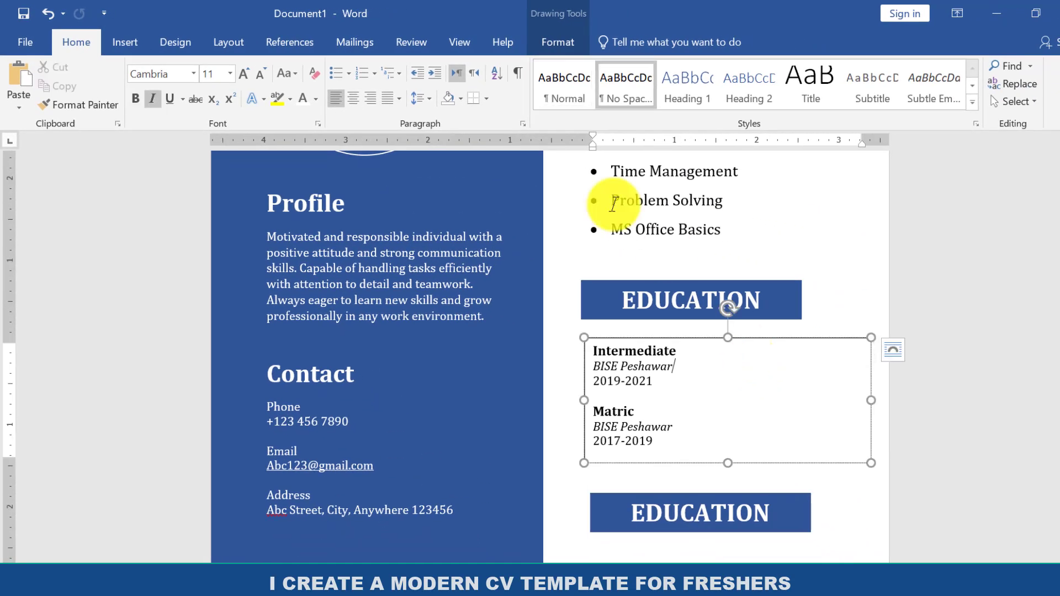
click(569, 42)
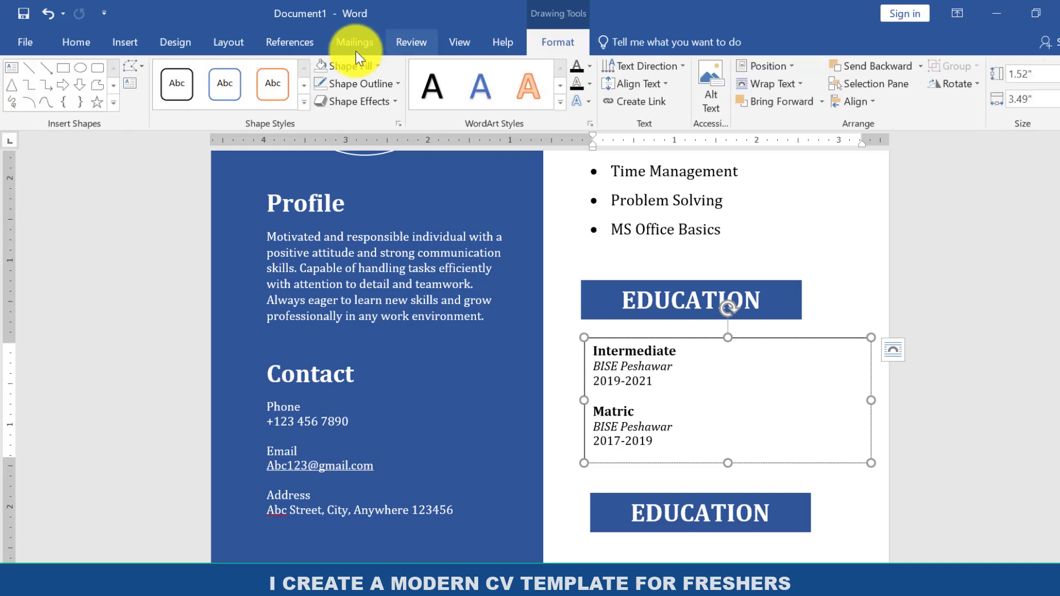
click(350, 64)
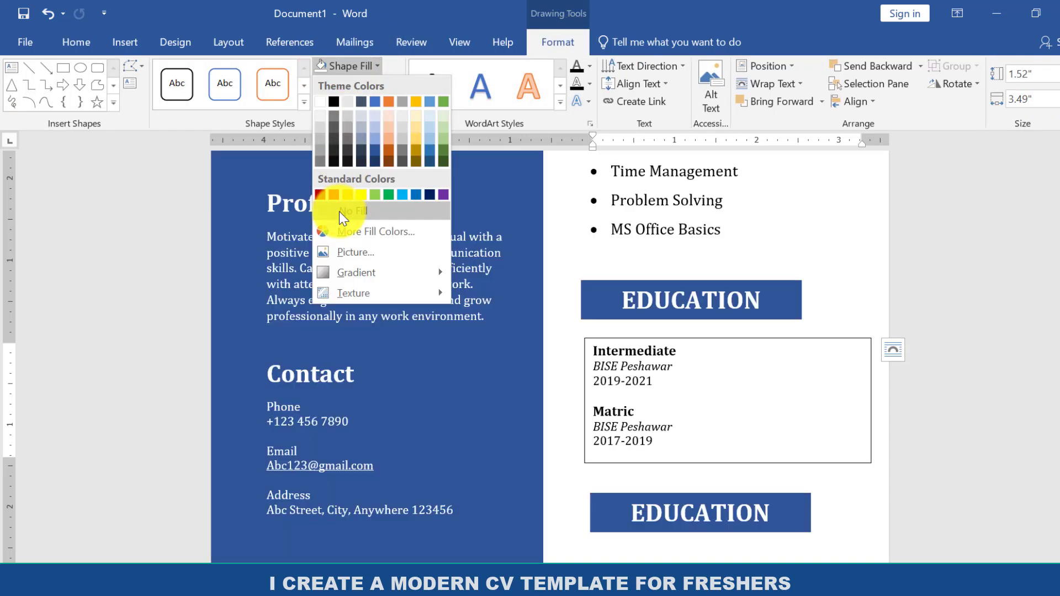
click(339, 209)
click(352, 78)
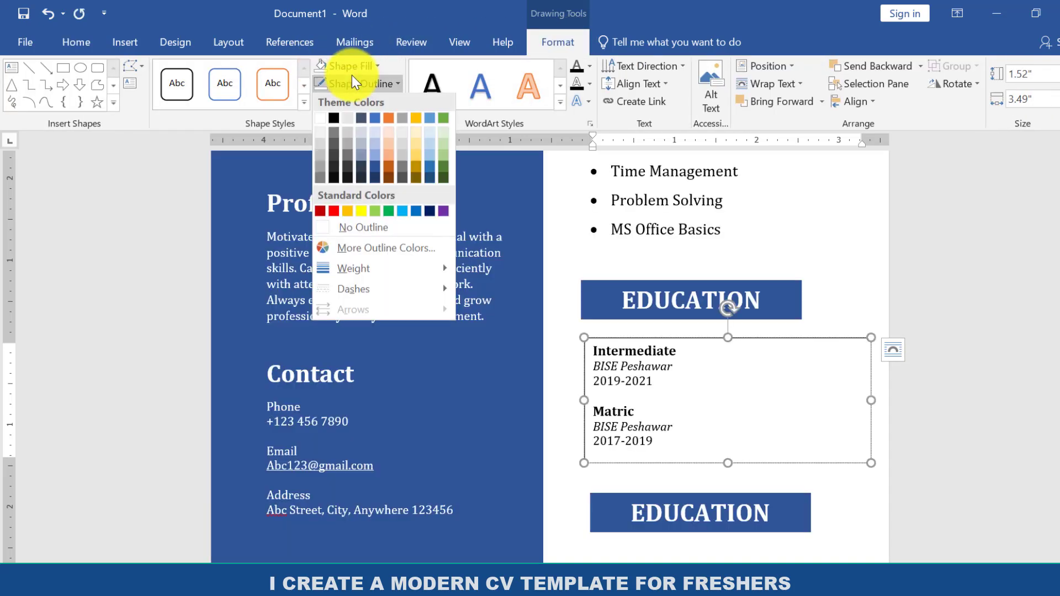
click(348, 228)
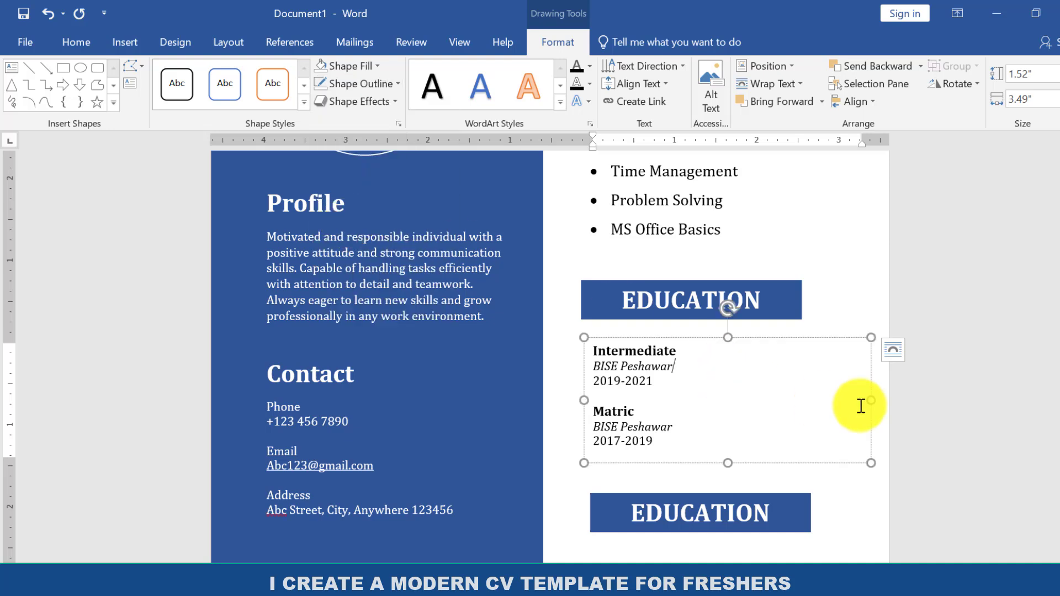
Replace the text of the copied EDUCATION heading bar with "Experience".
scroll(771, 431, down, 3)
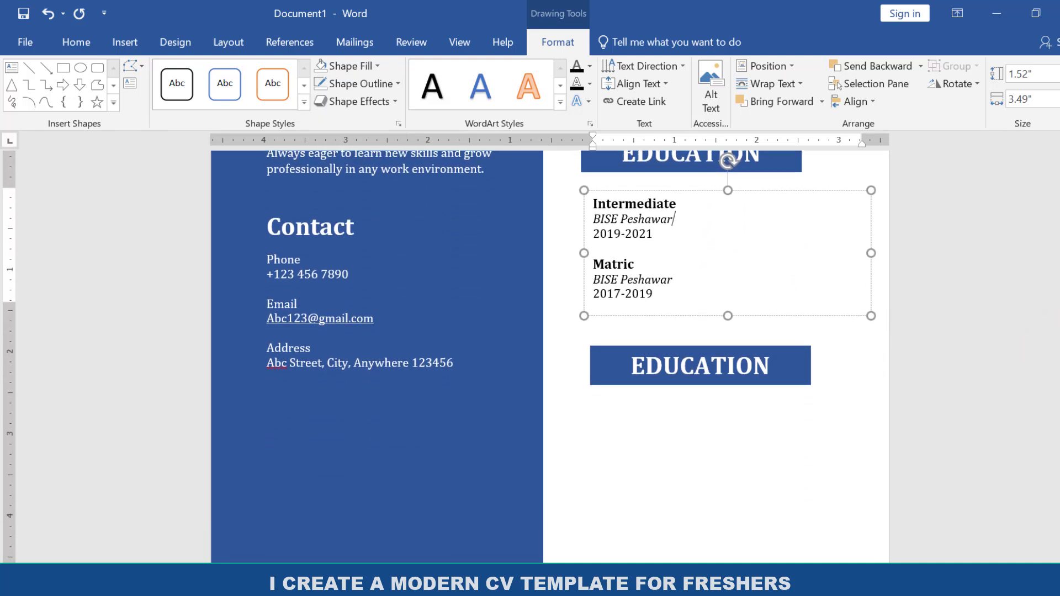
click(780, 365)
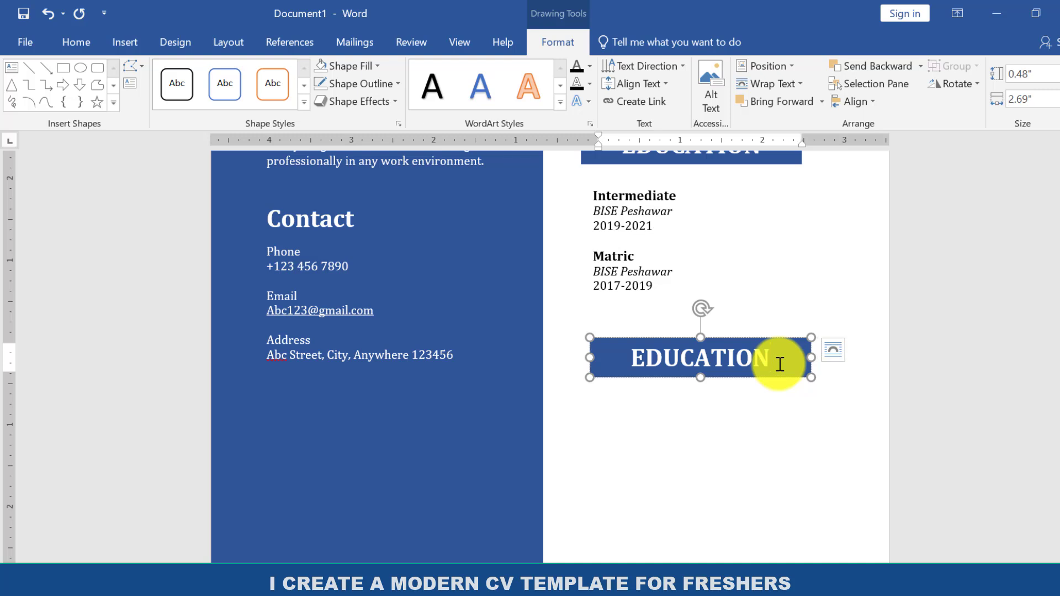
key(BackSpace)
key(BackSpace)
key(BackSpace)
key(BackSpace)
key(BackSpace)
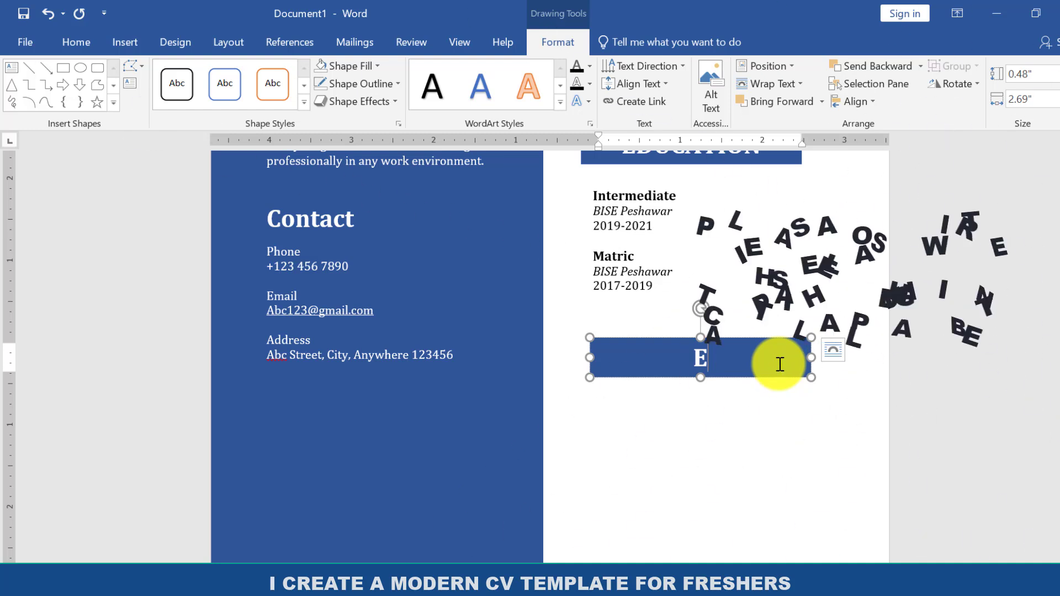
text(xprience)
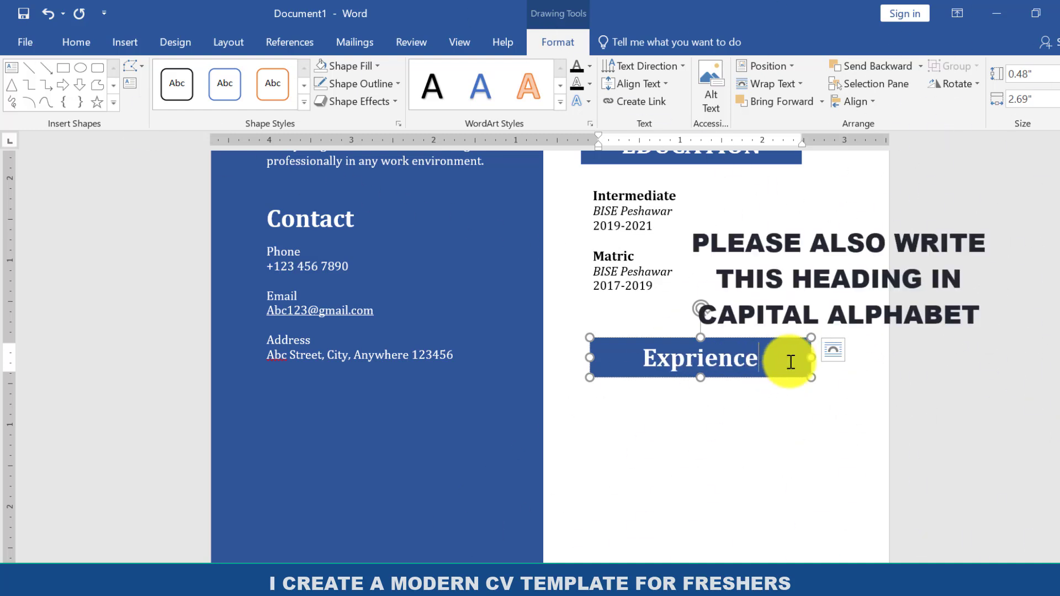
key(BackSpace)
key(BackSpace)
key(BackSpace)
key(BackSpace)
key(BackSpace)
key(BackSpace)
key(BackSpace)
text(perience)
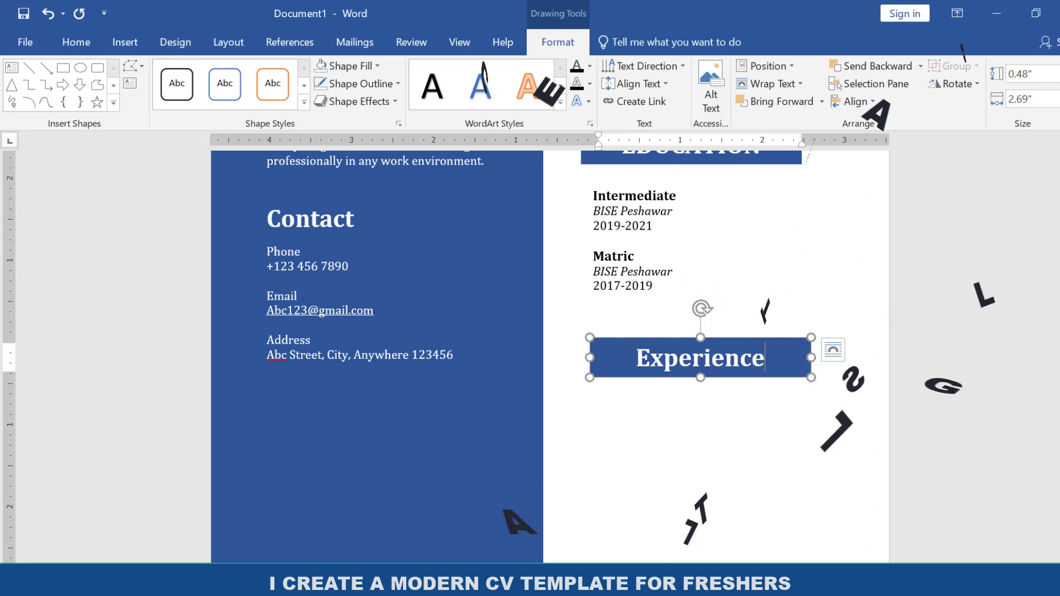
Place a copy of the education entries text box just below the Experience heading bar.
scroll(680, 310, down, 1)
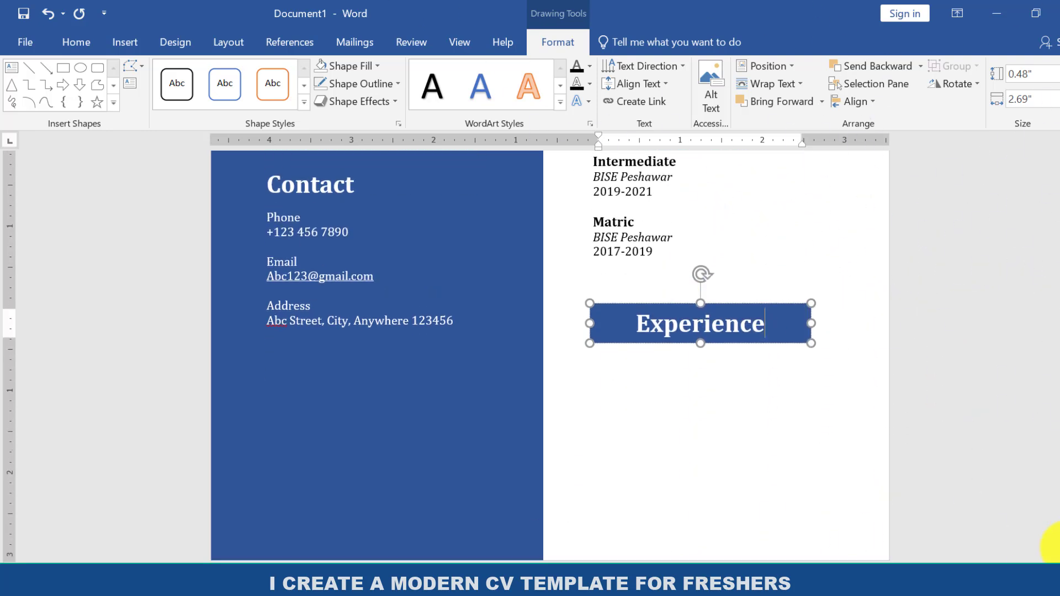
scroll(662, 298, up, 3)
click(658, 287)
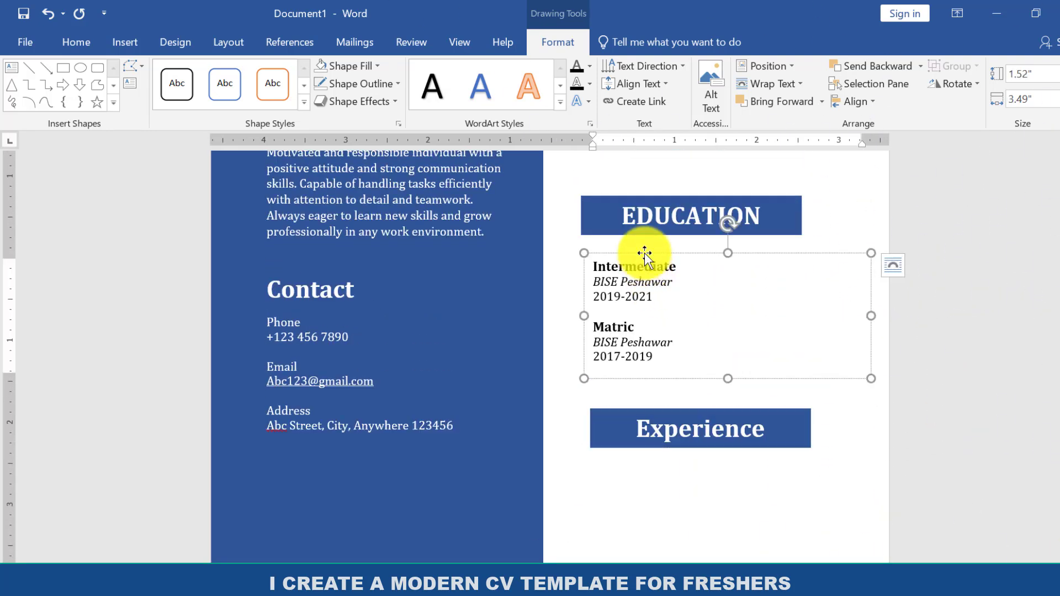
drag(644, 254, 677, 467)
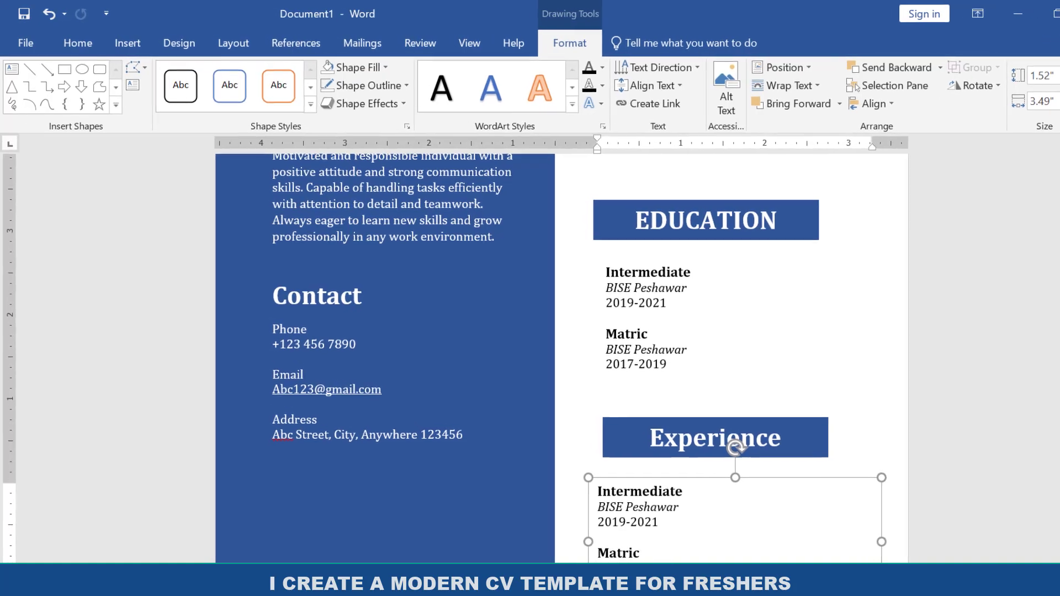
scroll(690, 463, down, 3)
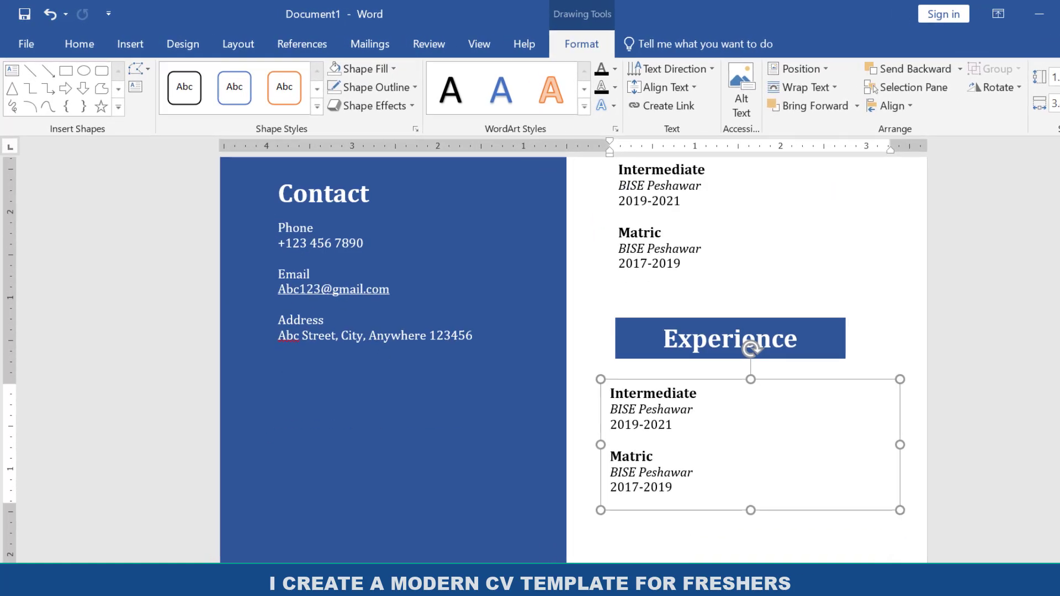
Replace the copied education entries with the bold text "Fresh" and shorten the text box to a single line.
click(719, 479)
key(ctrl+a)
key(Delete)
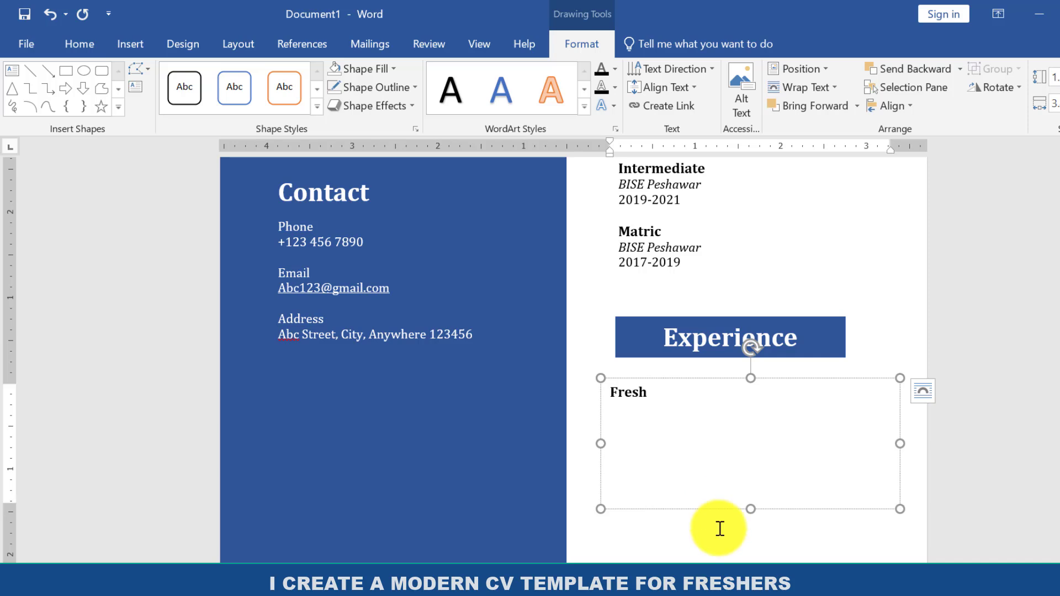
drag(753, 511, 755, 413)
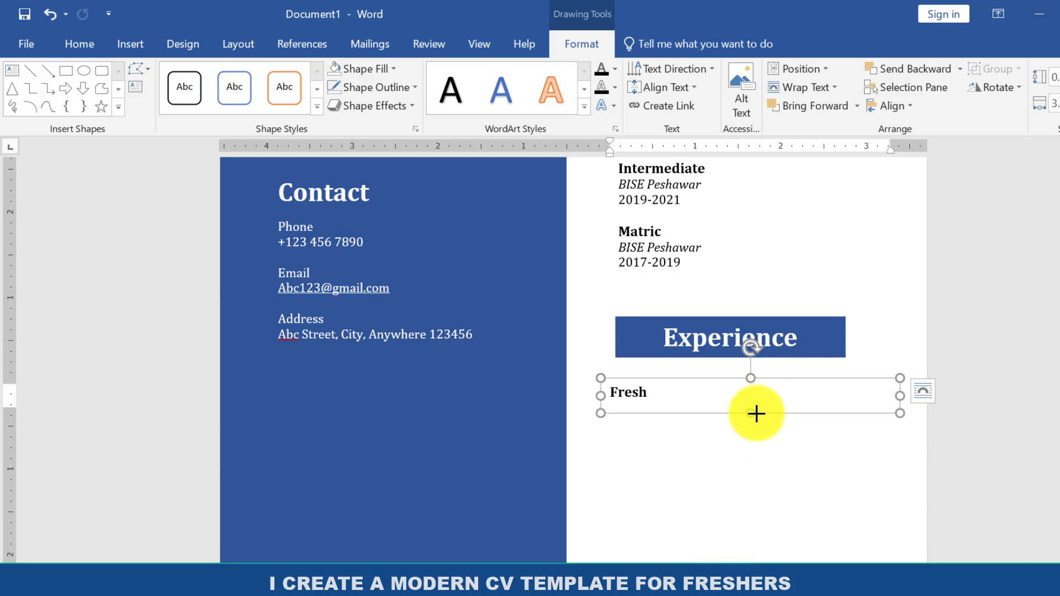
Distribute the Skills, Education and Experience heading bars and their text boxes vertically as one selection.
shift+click(669, 334)
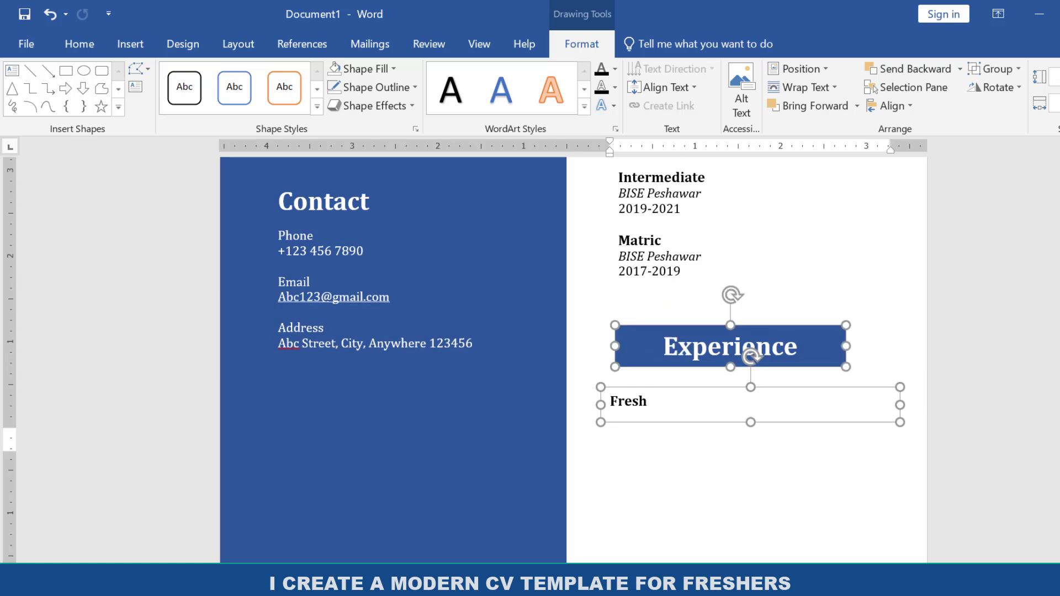
scroll(709, 430, up, 4)
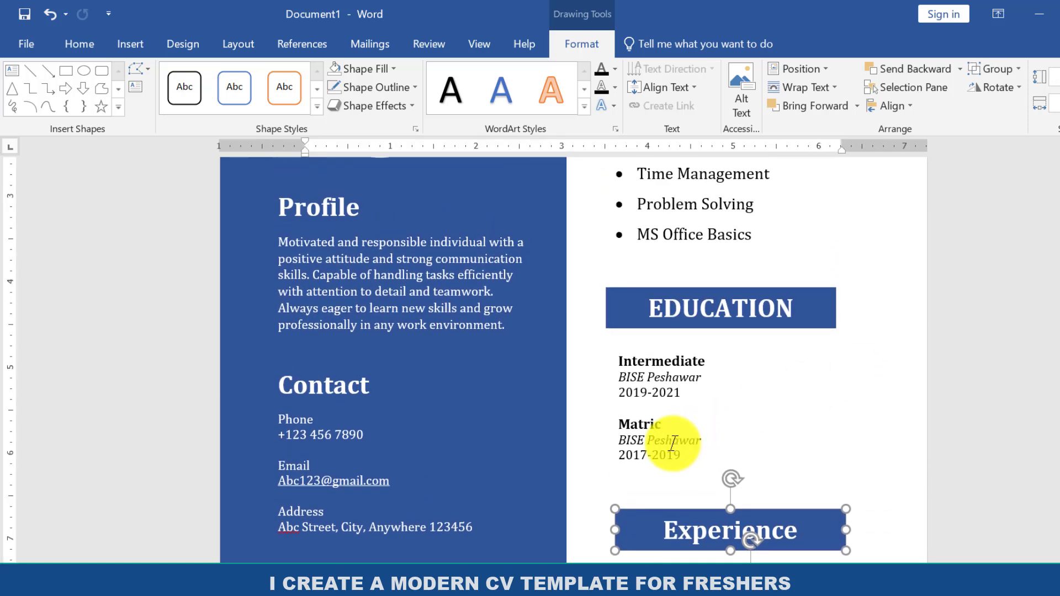
shift+click(677, 385)
shift+click(727, 308)
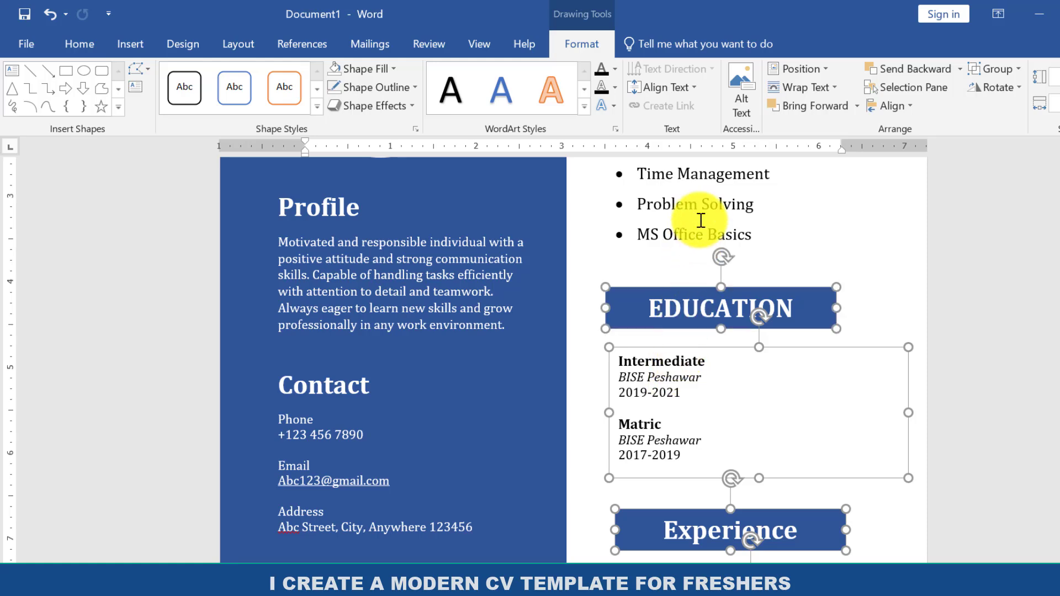
shift+click(672, 226)
scroll(754, 279, up, 4)
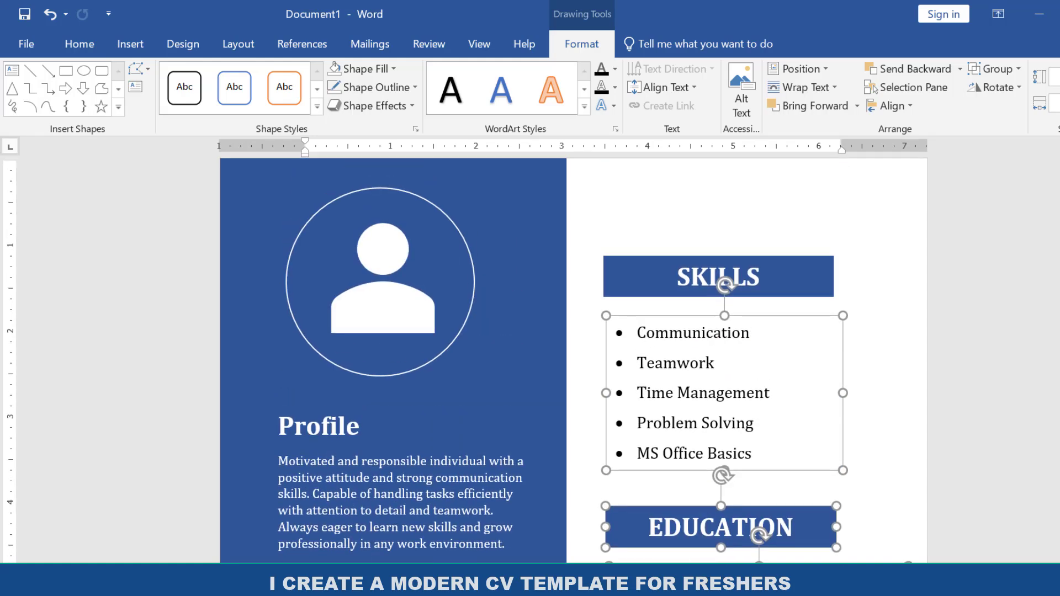
shift+click(753, 279)
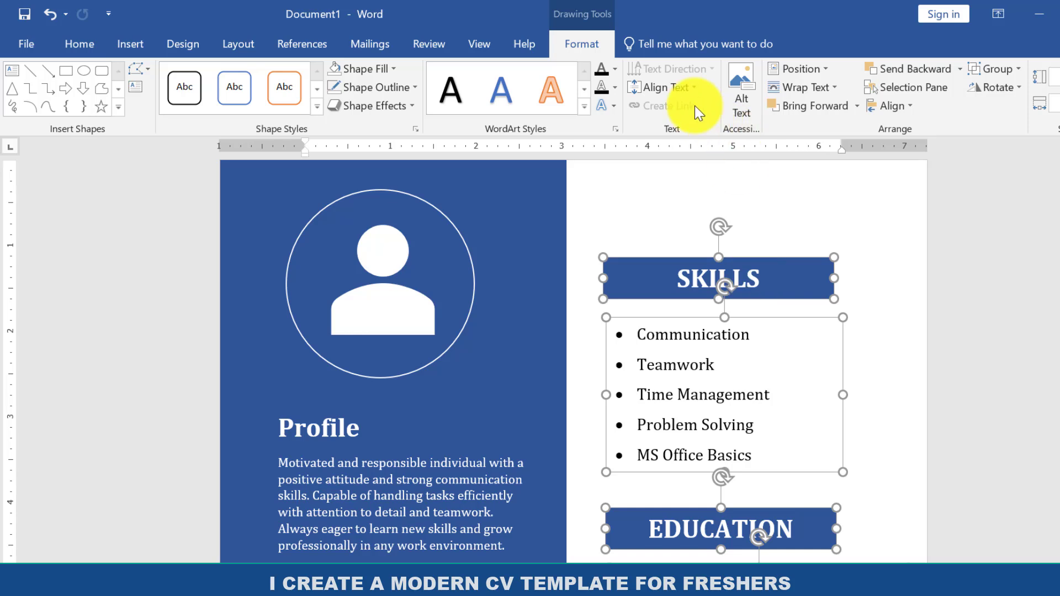
click(905, 108)
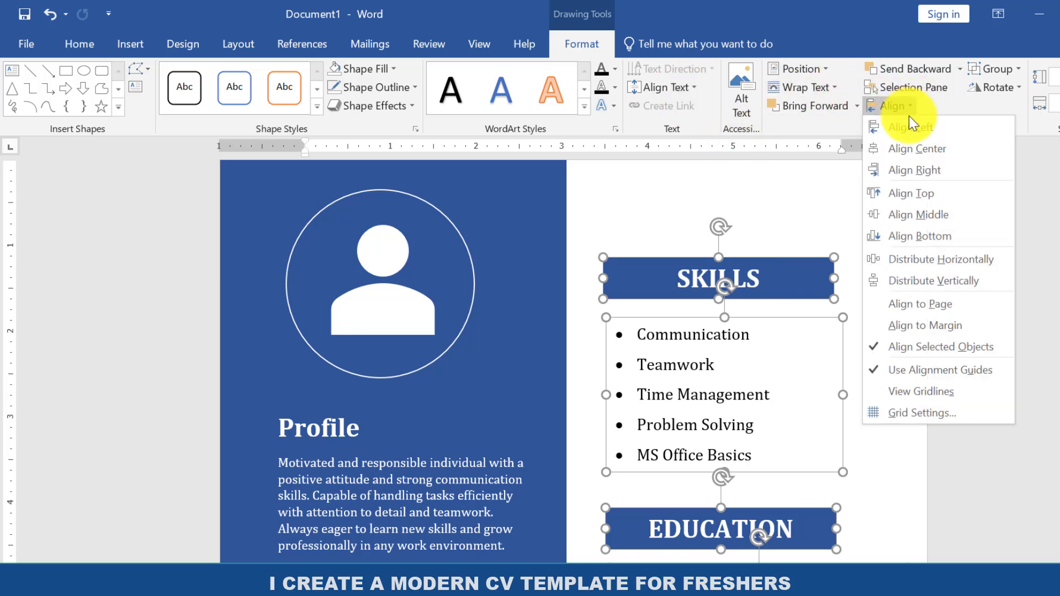
click(924, 280)
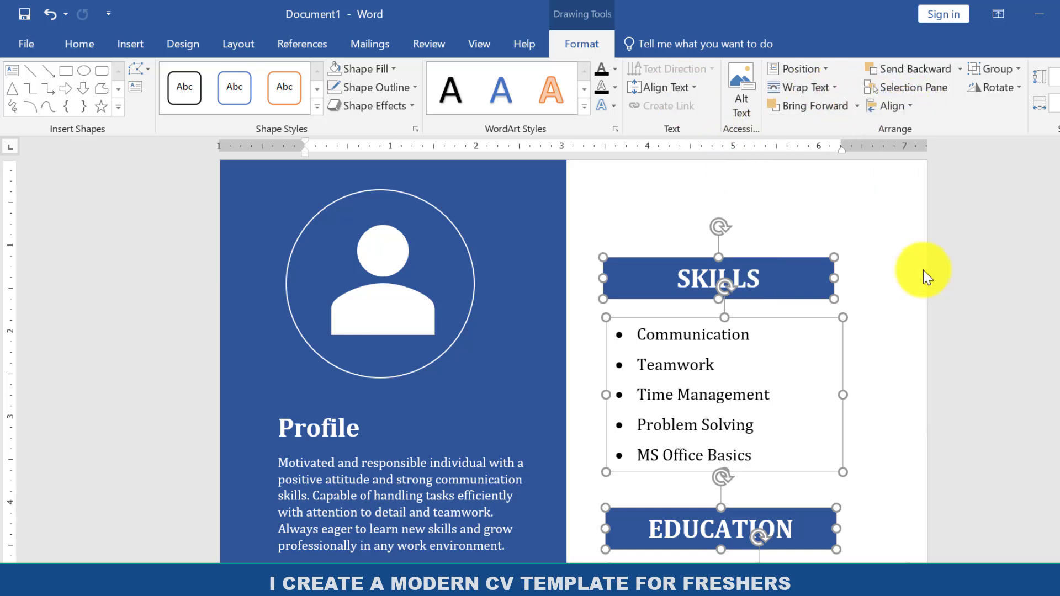
Align the selected heading bars and text boxes of all three sections to the left.
click(892, 112)
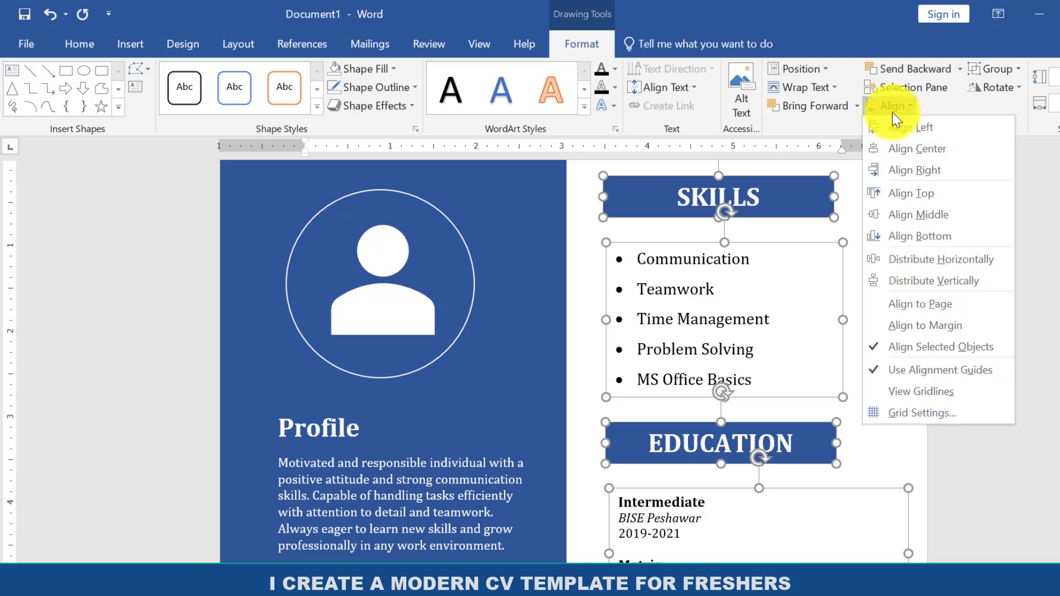
click(915, 132)
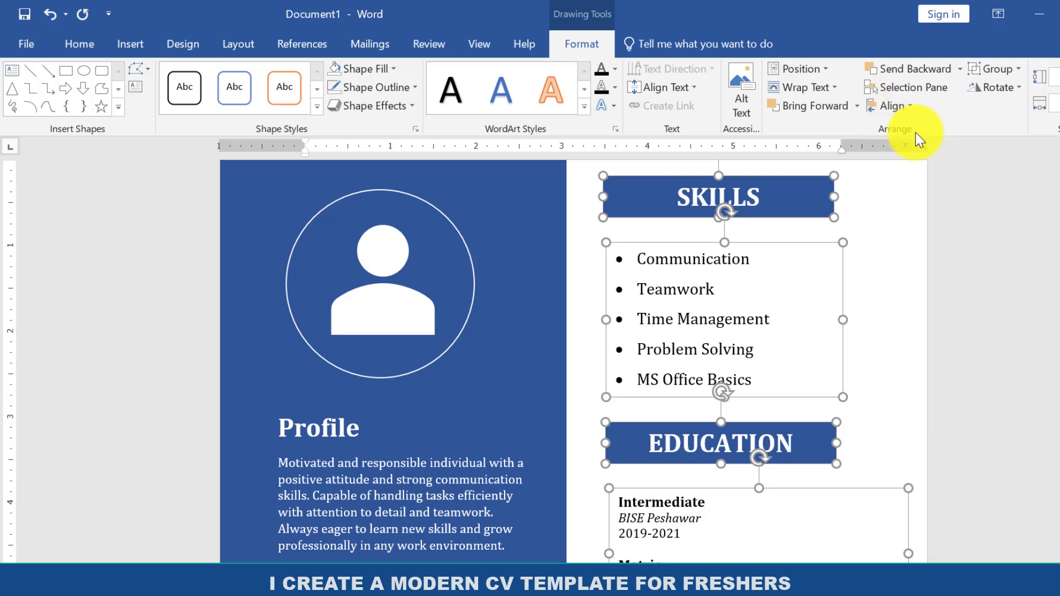
scroll(1006, 174, down, 2)
scroll(751, 359, down, 3)
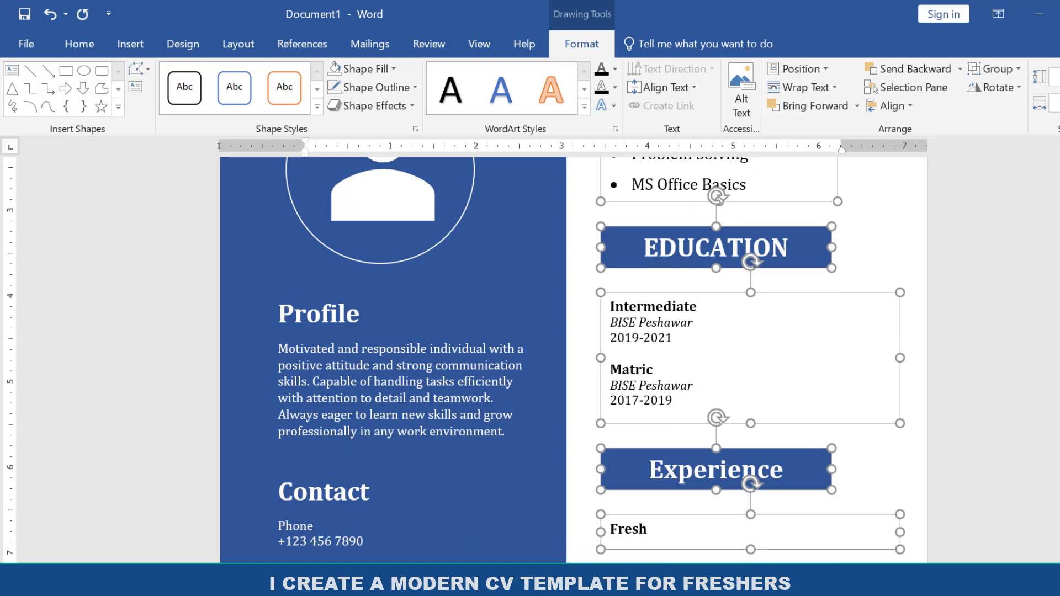
Move the Skills, Education and Experience objects down together, and lower the Profile and Contact text box to leave space beneath the picture.
scroll(751, 359, up, 4)
mouse_move(681, 265)
mouse_down()
mouse_move(692, 310)
mouse_move(682, 268)
mouse_up()
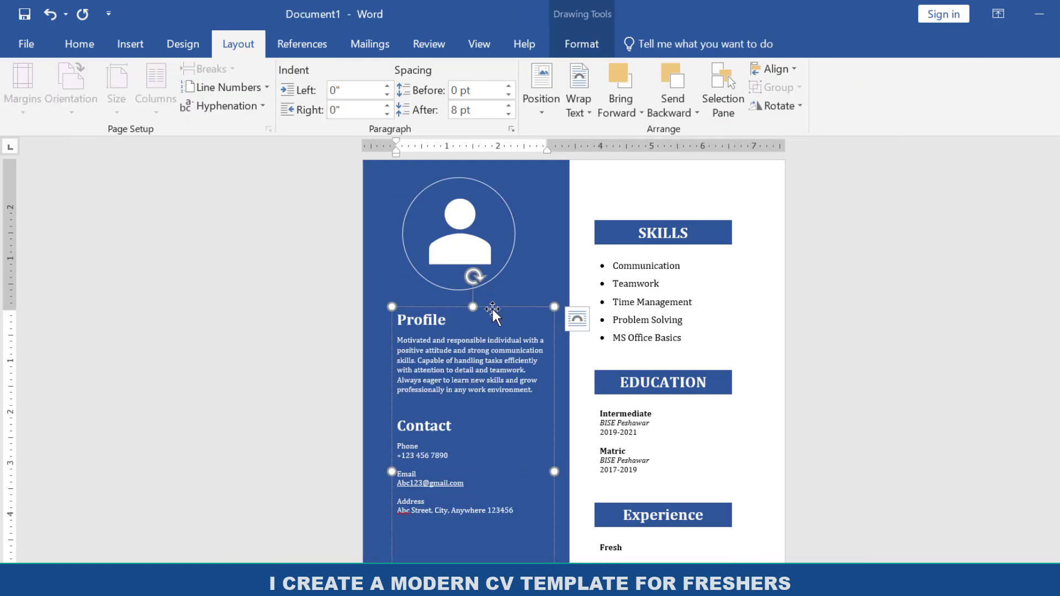
drag(493, 309, 493, 371)
scroll(492, 371, down, 3)
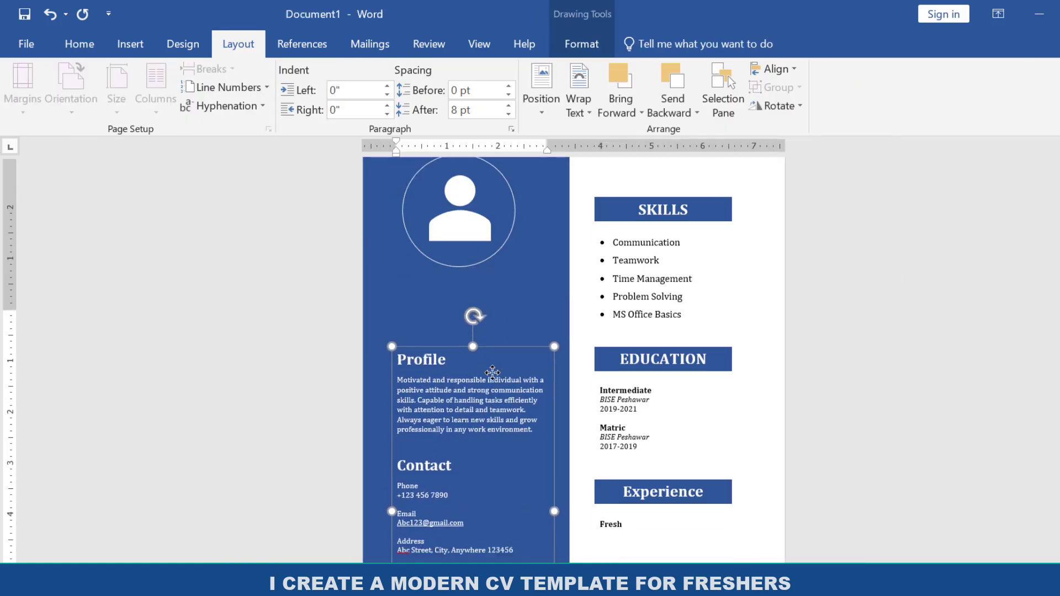
scroll(493, 371, up, 3)
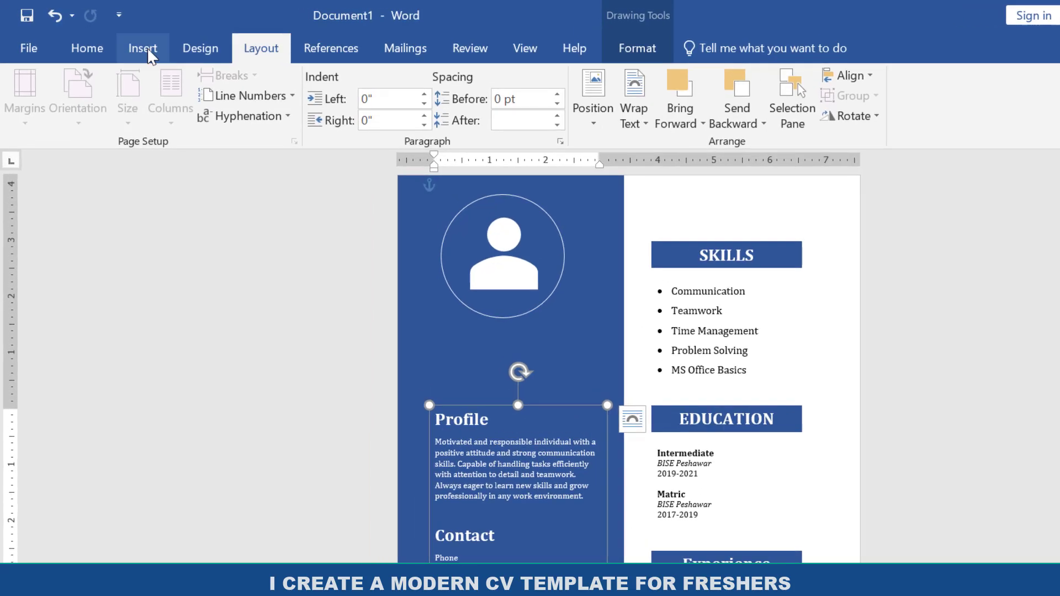
Draw a text box between the picture placeholder and the Profile heading, with no fill and no outline.
click(132, 45)
click(180, 113)
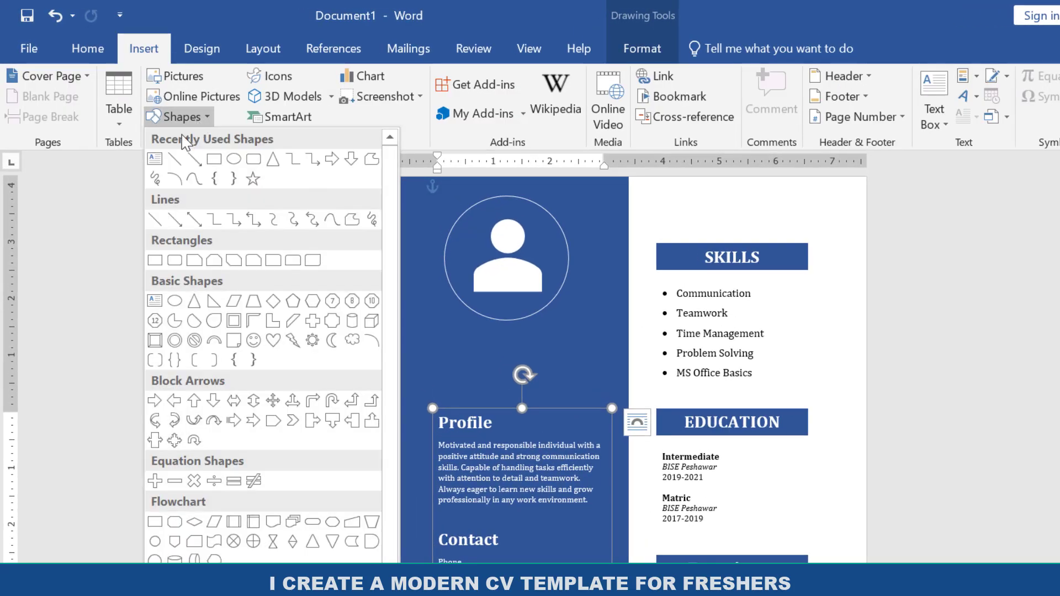
click(155, 160)
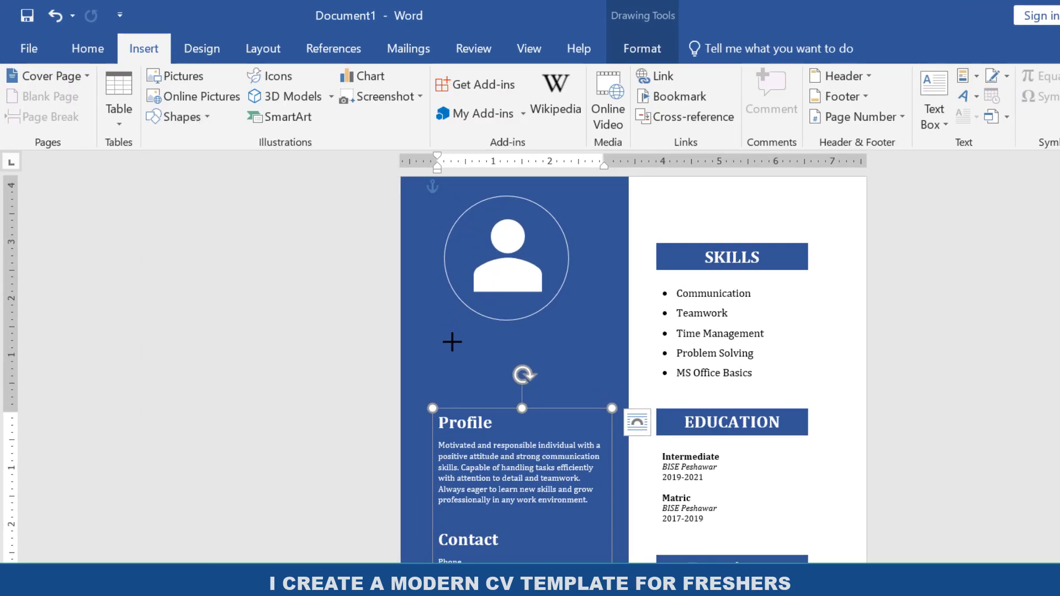
drag(606, 375, 611, 375)
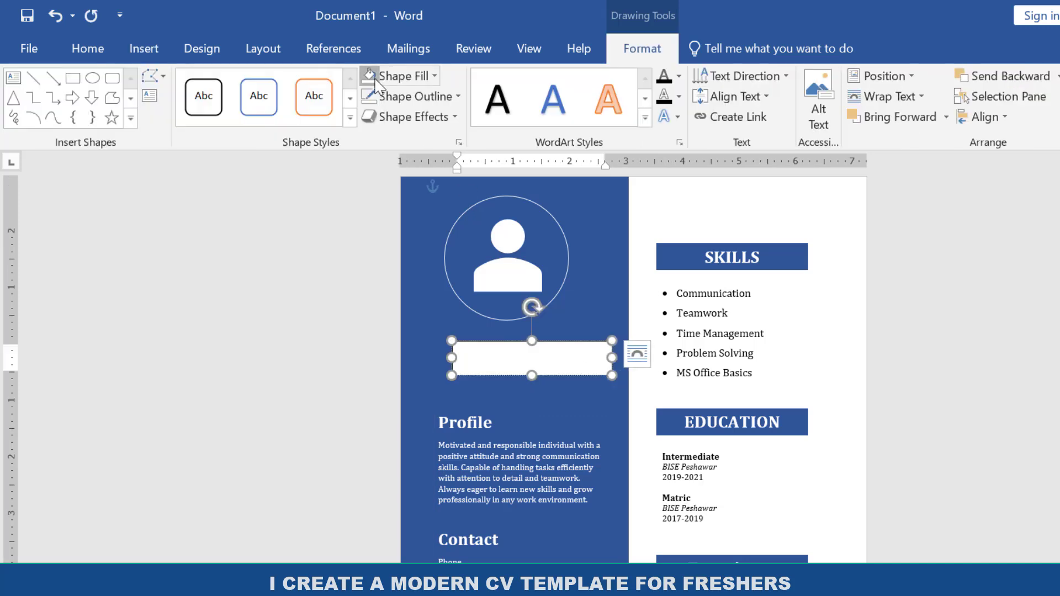
click(375, 80)
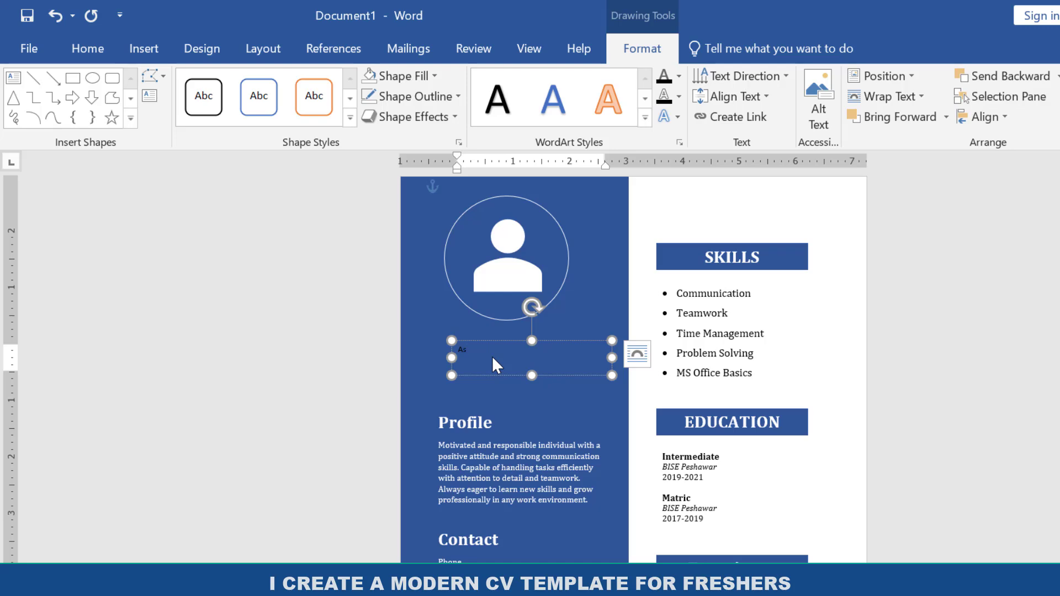
Enter the person's full name in the new text box and format it in white at size 26.
scroll(496, 467, up, 5)
key(ctrl+a)
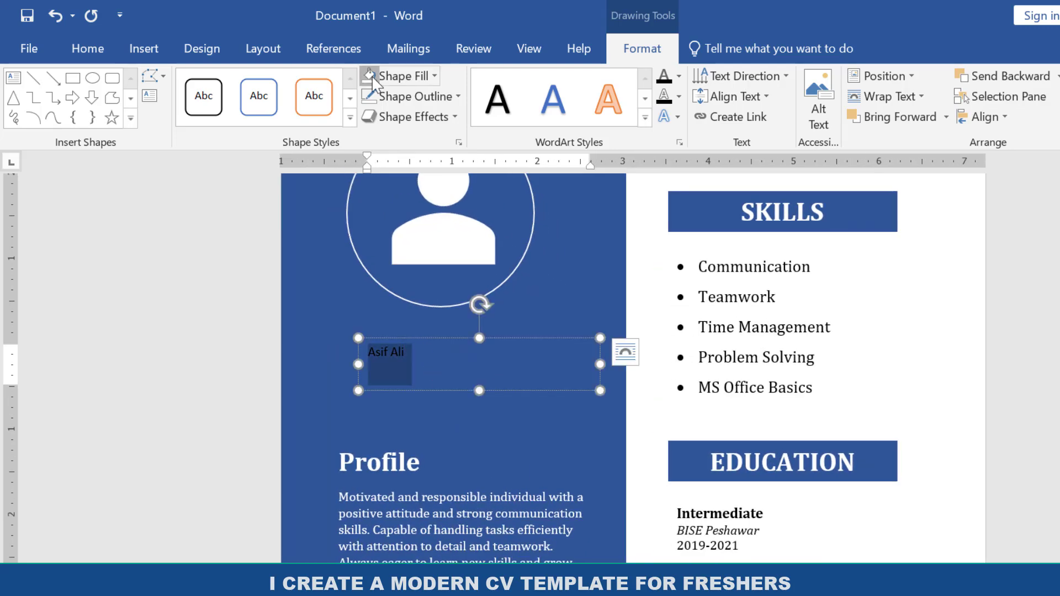
click(88, 48)
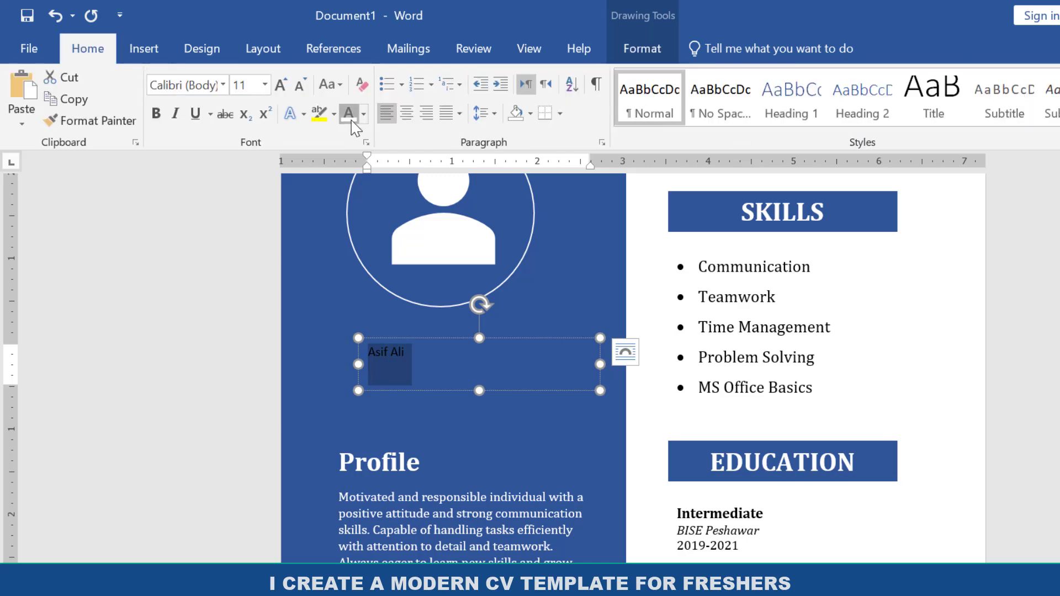
click(286, 88)
click(286, 88)
click(286, 89)
click(287, 88)
click(286, 89)
click(286, 89)
click(286, 88)
click(286, 89)
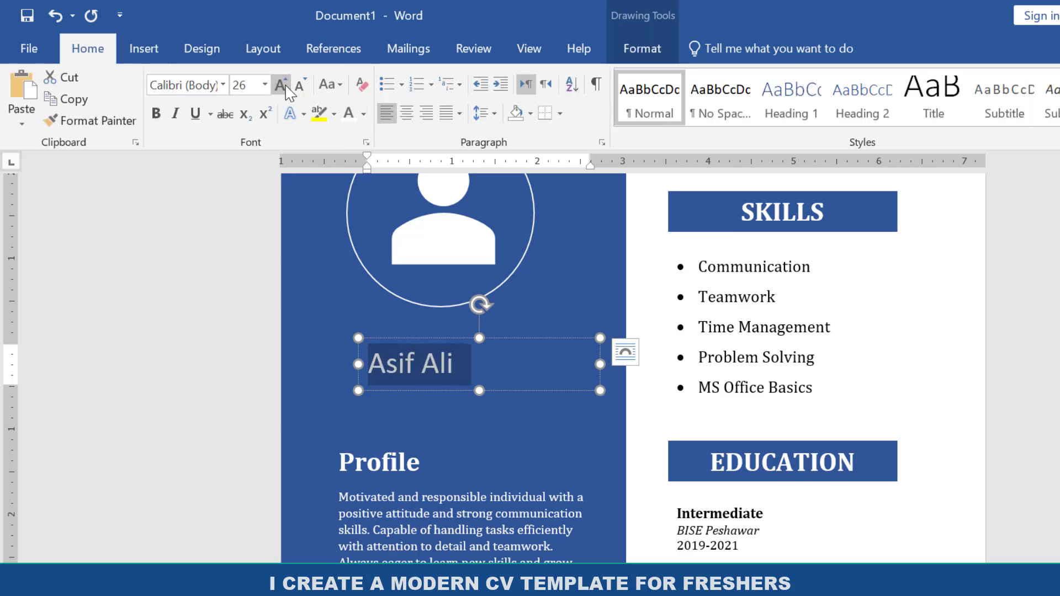
Format the name in bold Cambria and reposition its text box so it sits centred beneath the picture placeholder.
click(223, 86)
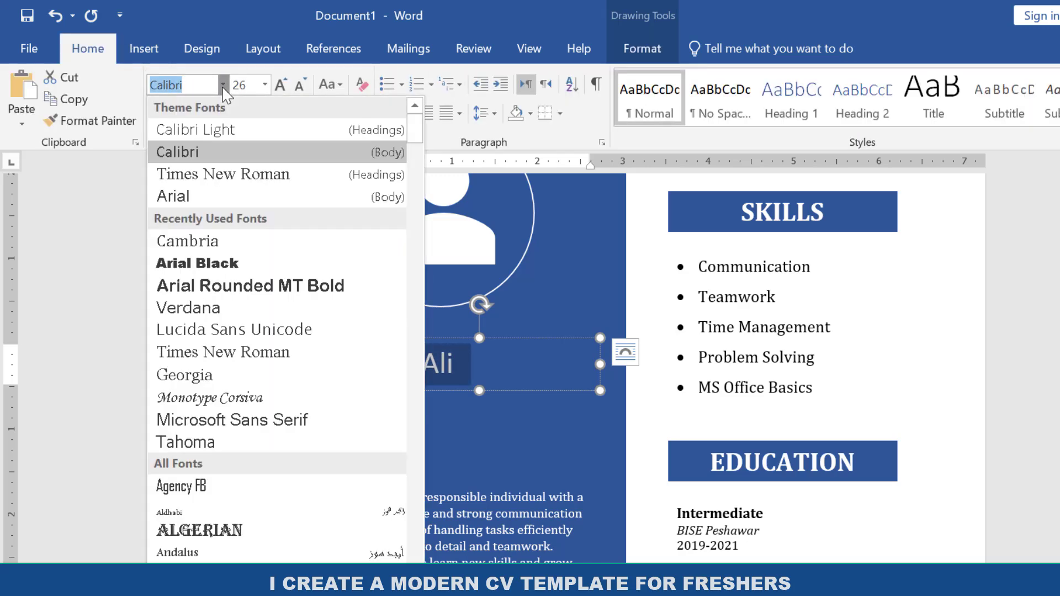
click(209, 243)
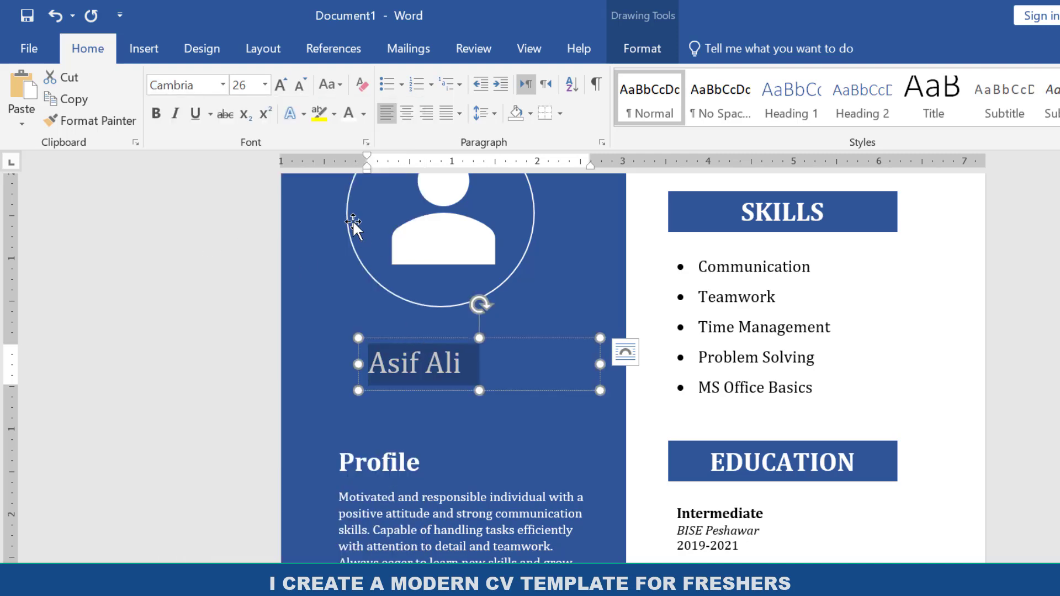
key(ctrl+b)
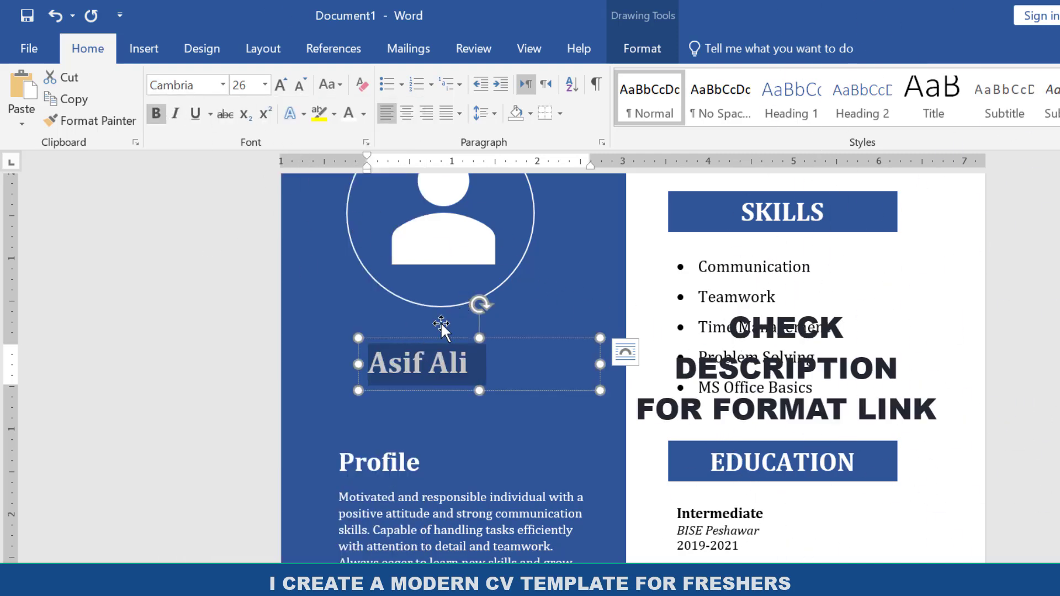
drag(440, 338, 431, 330)
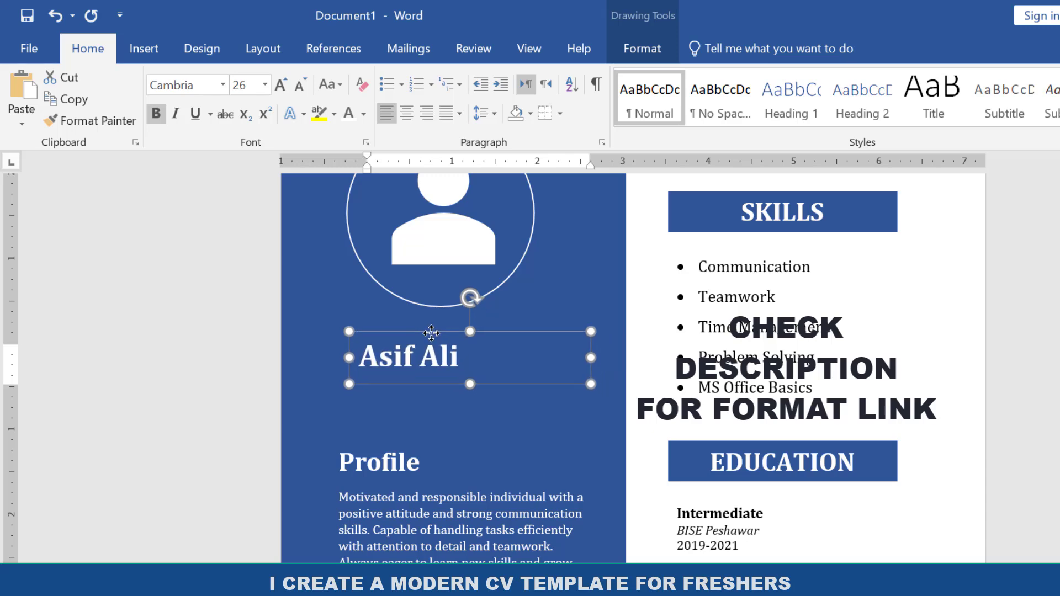
drag(519, 254, 532, 251)
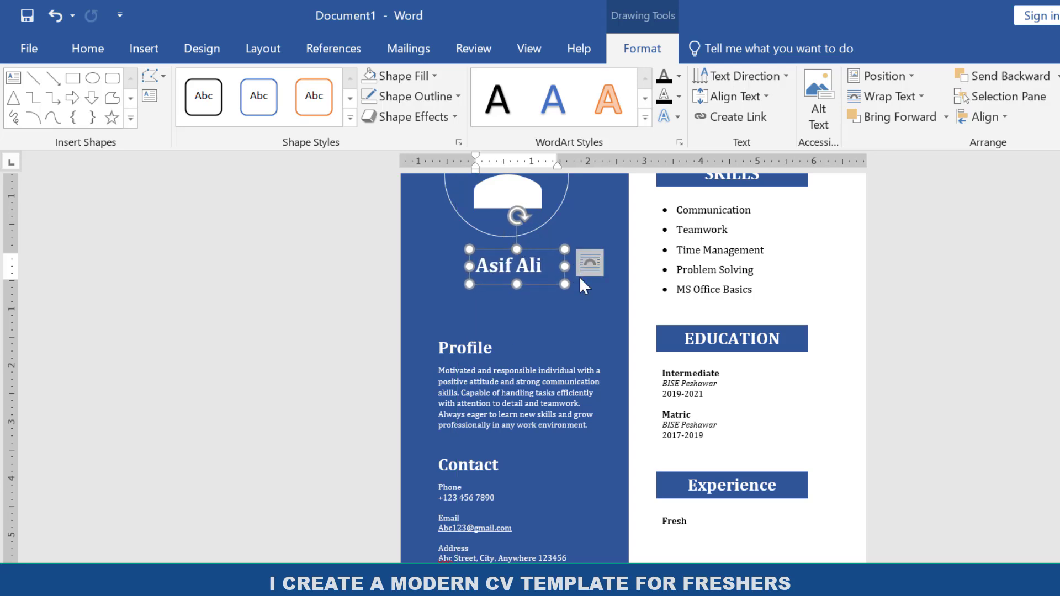
Move the Profile and Contact text box up slightly to narrow the gap below the name.
click(595, 306)
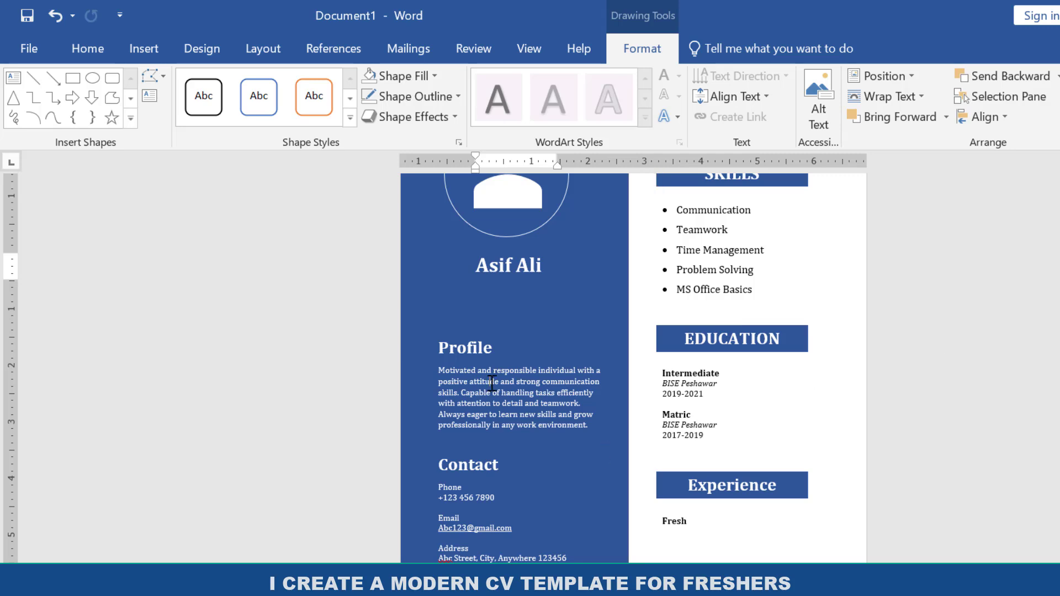
drag(616, 313, 616, 285)
click(616, 285)
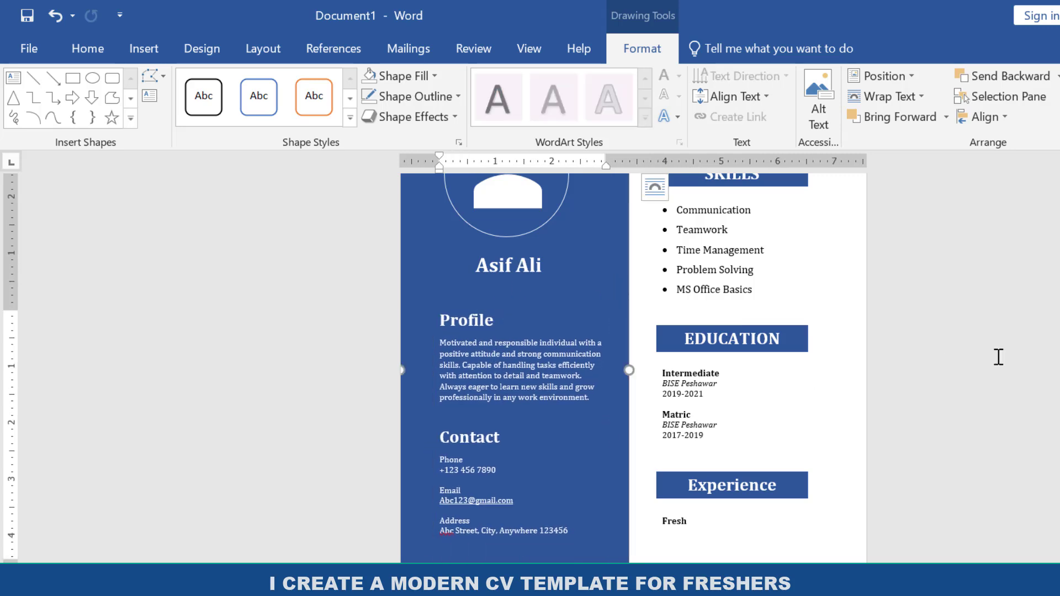
Review the layout of the whole CV page, checking the side panel against the Skills, Education and Experience sections.
scroll(634, 364, up, 3)
scroll(634, 365, down, 3)
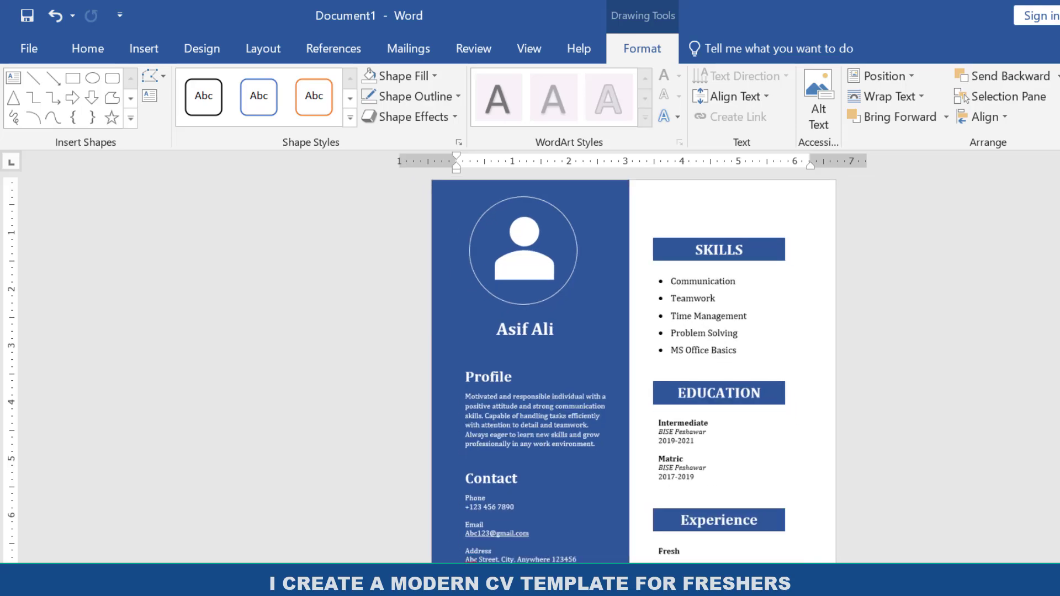
scroll(634, 364, up, 3)
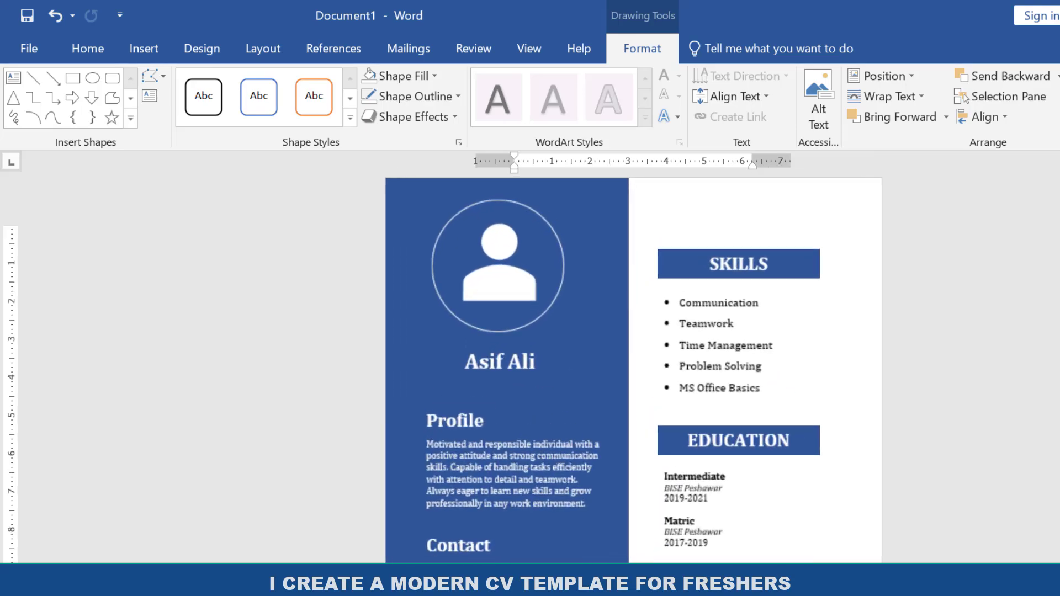
mouse_move(1059, 250)
mouse_down()
mouse_move(1058, 376)
mouse_move(1059, 248)
mouse_up()
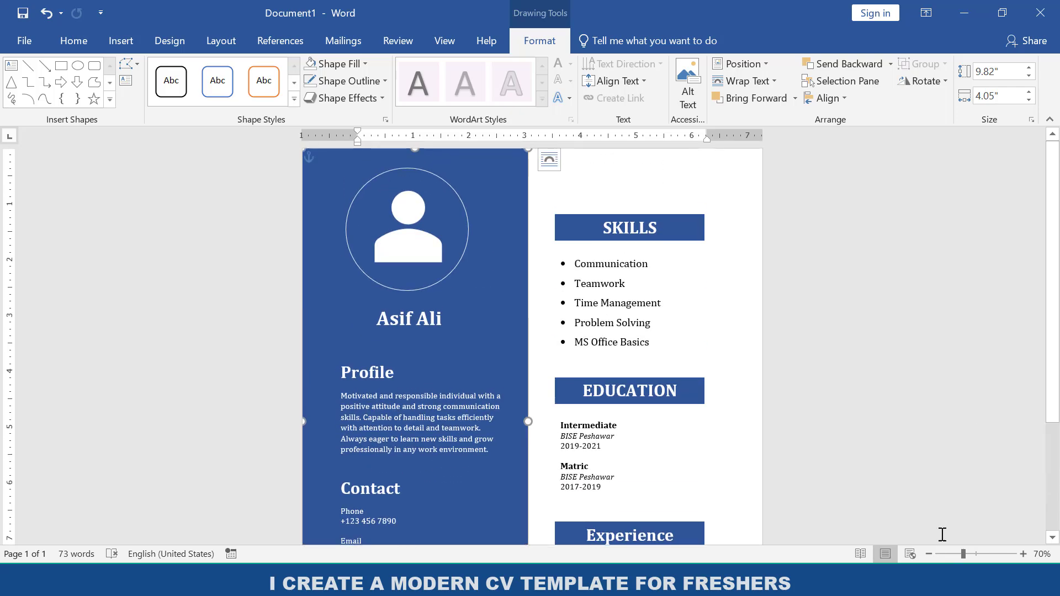
click(929, 554)
click(929, 554)
click(928, 554)
click(929, 554)
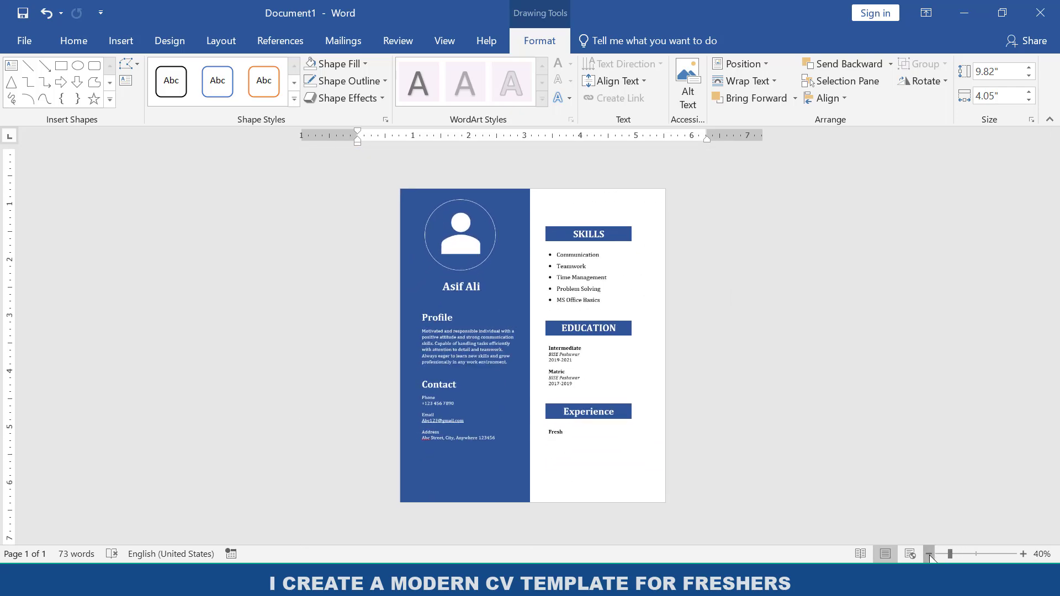
click(929, 554)
click(1023, 553)
click(1024, 554)
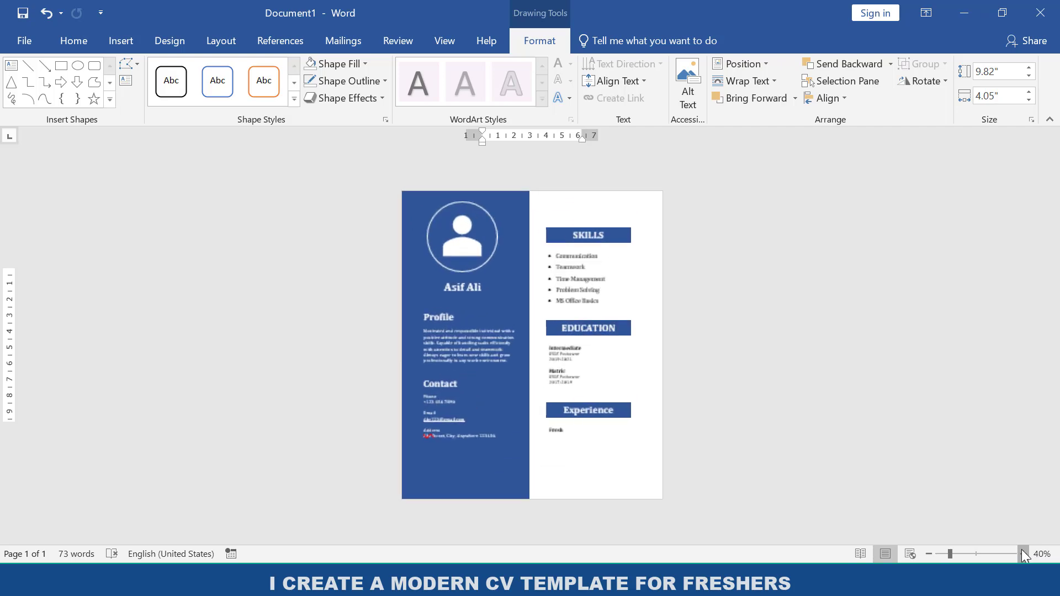
click(1023, 553)
click(1022, 550)
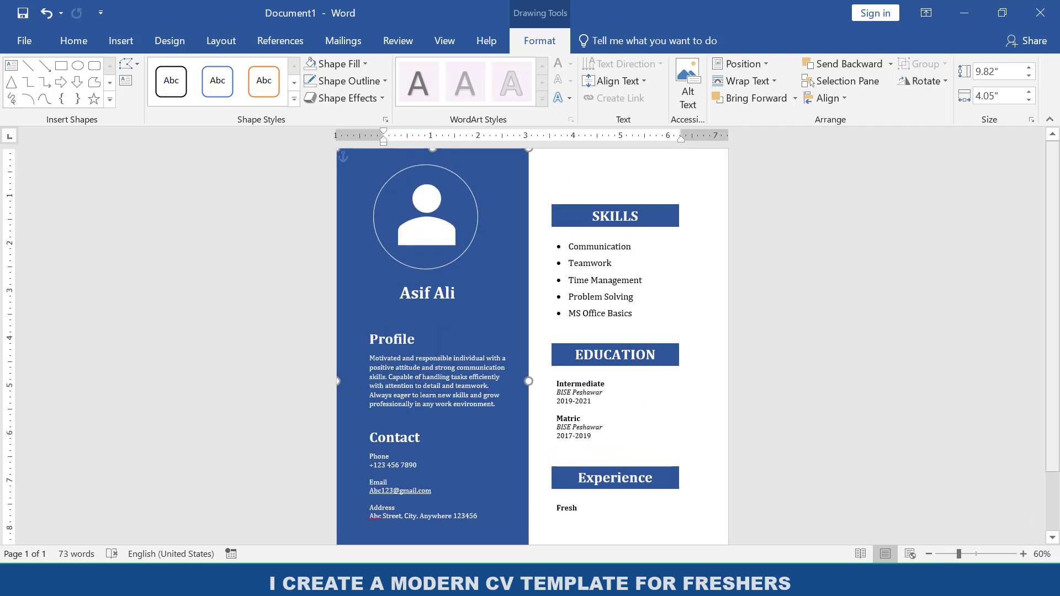